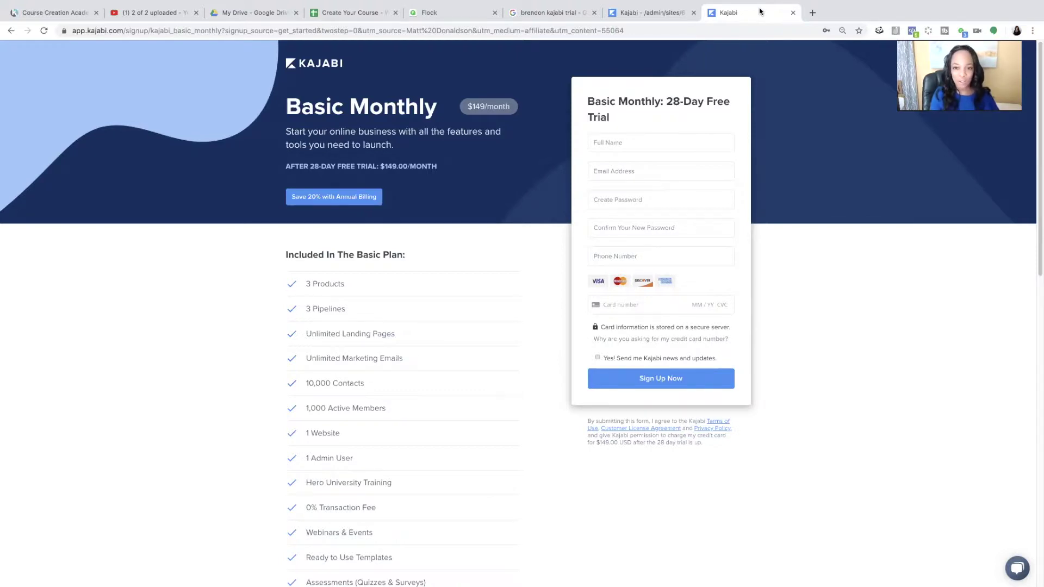
# Step: Switch to the Kajabi admin dashboard browser tab
pyautogui.click(662, 13)
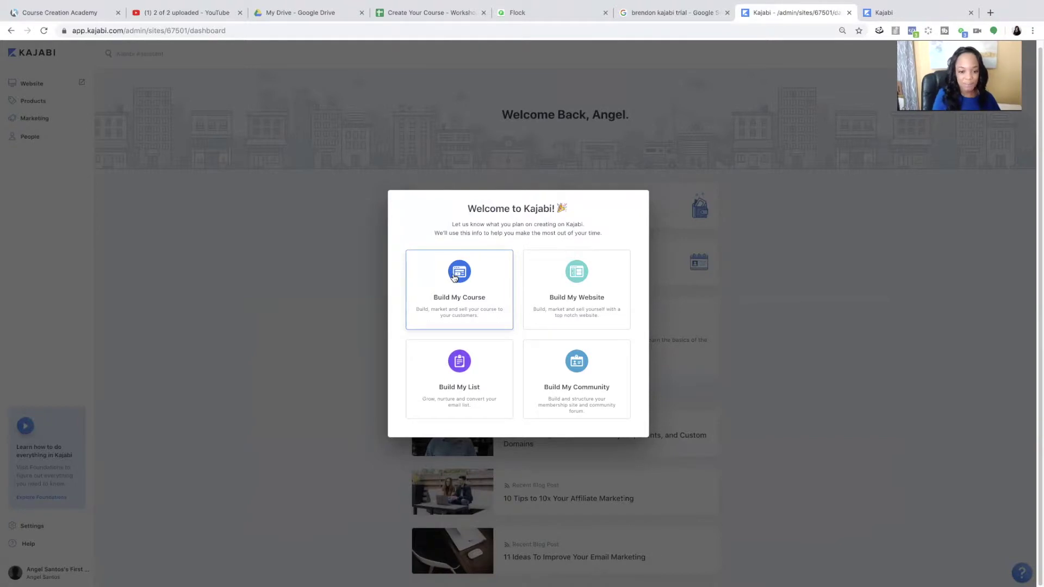
# Step: Choose Build My Course in the Welcome to Kajabi dialog
pyautogui.click(454, 276)
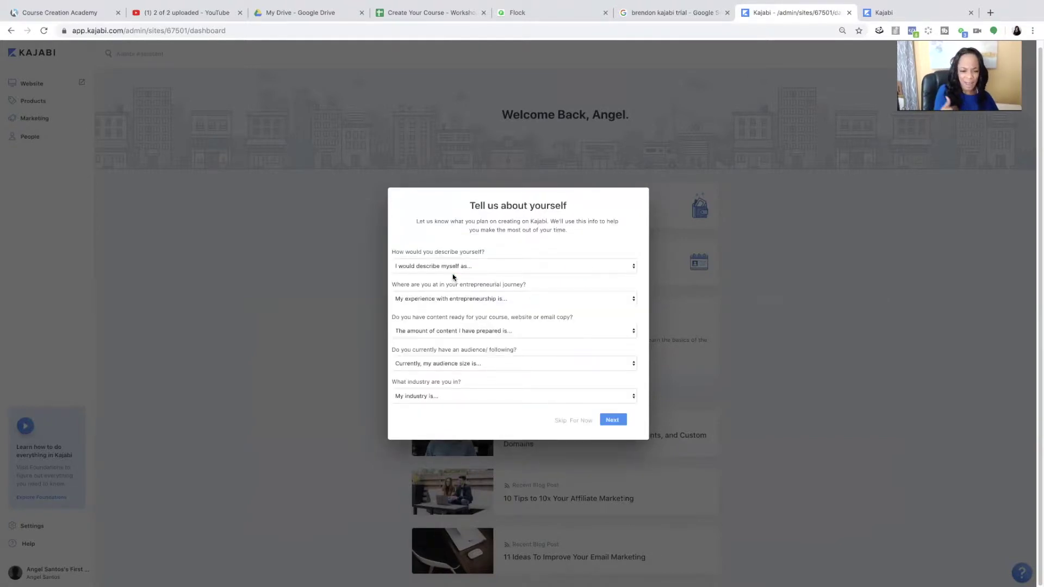
# Step: Submit onboarding answers: entrepreneur, new to business, no content, just starting out, Business industry
pyautogui.click(489, 266)
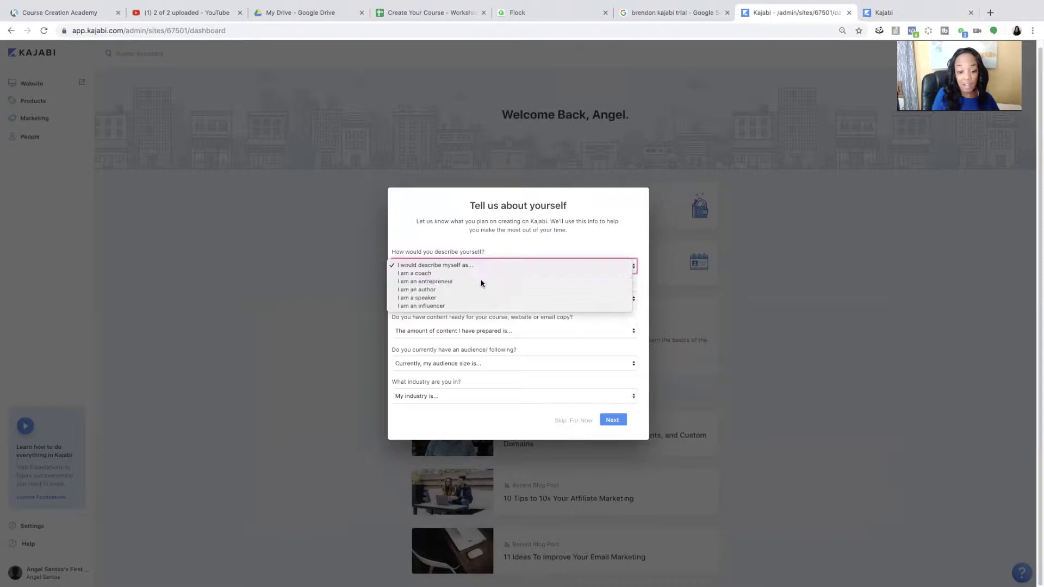
pyautogui.click(480, 282)
pyautogui.click(469, 300)
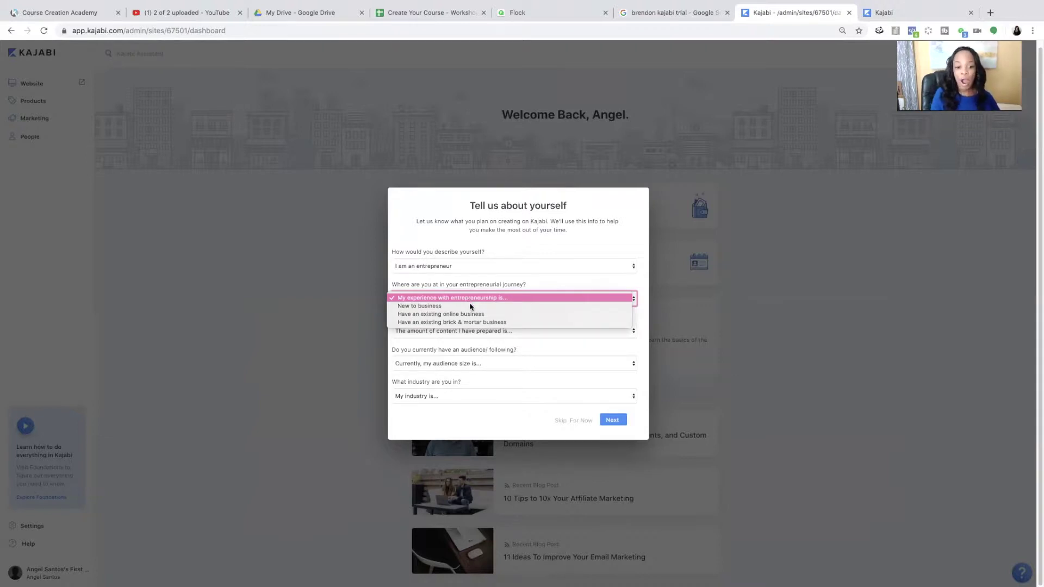
pyautogui.click(468, 306)
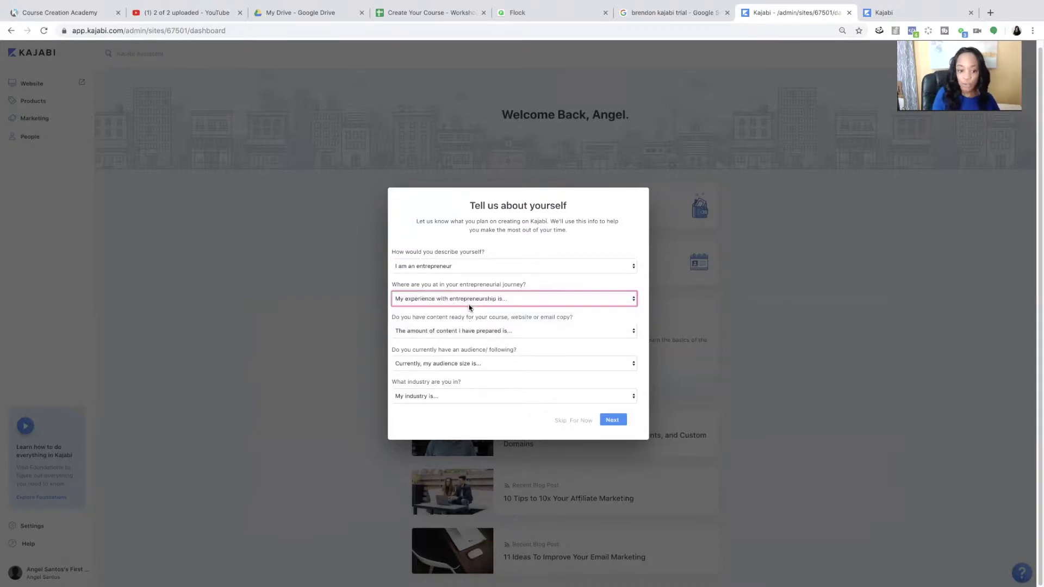
pyautogui.click(452, 331)
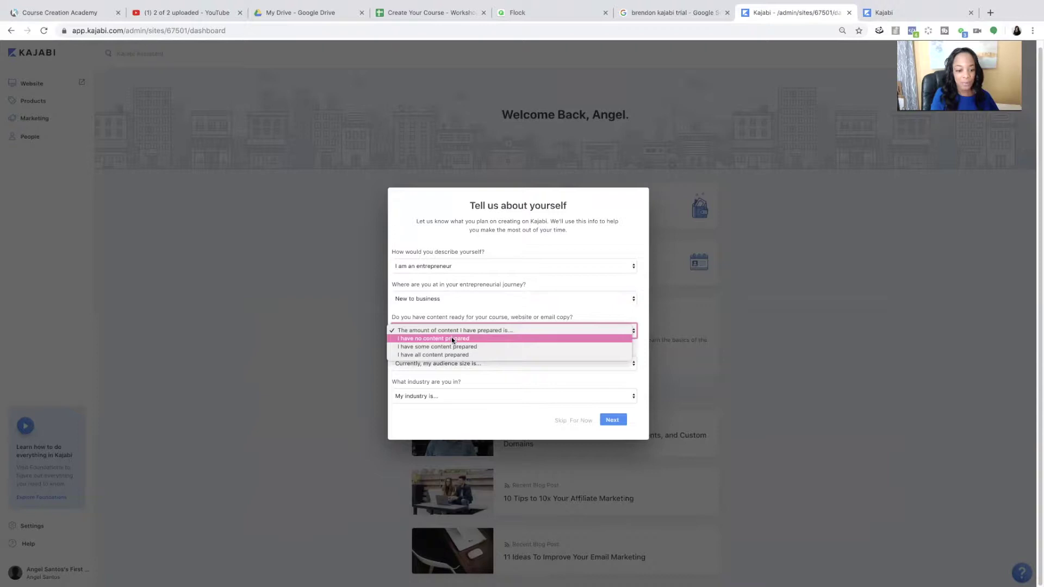
pyautogui.click(452, 338)
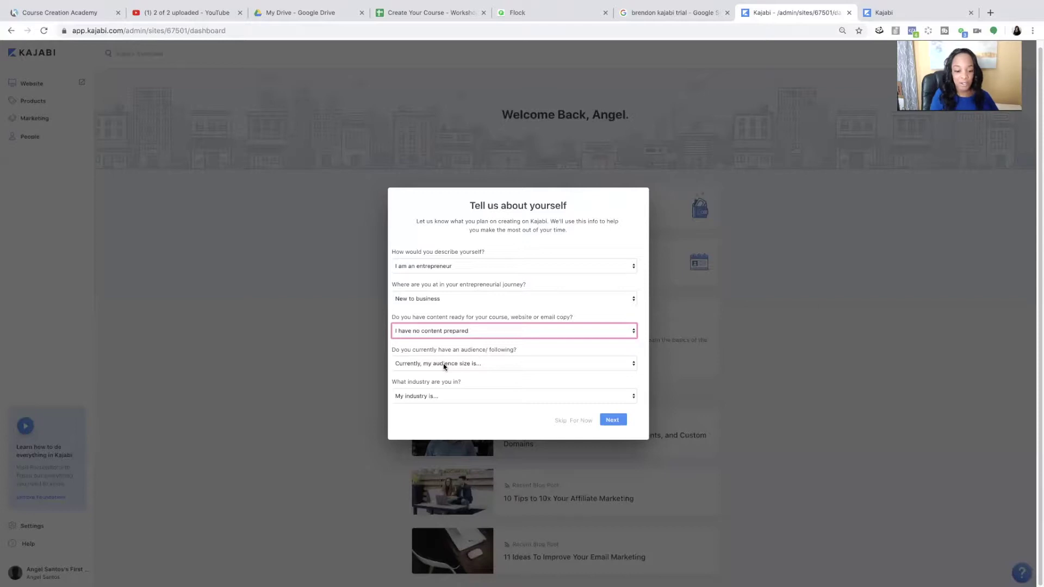
pyautogui.click(444, 364)
pyautogui.click(443, 371)
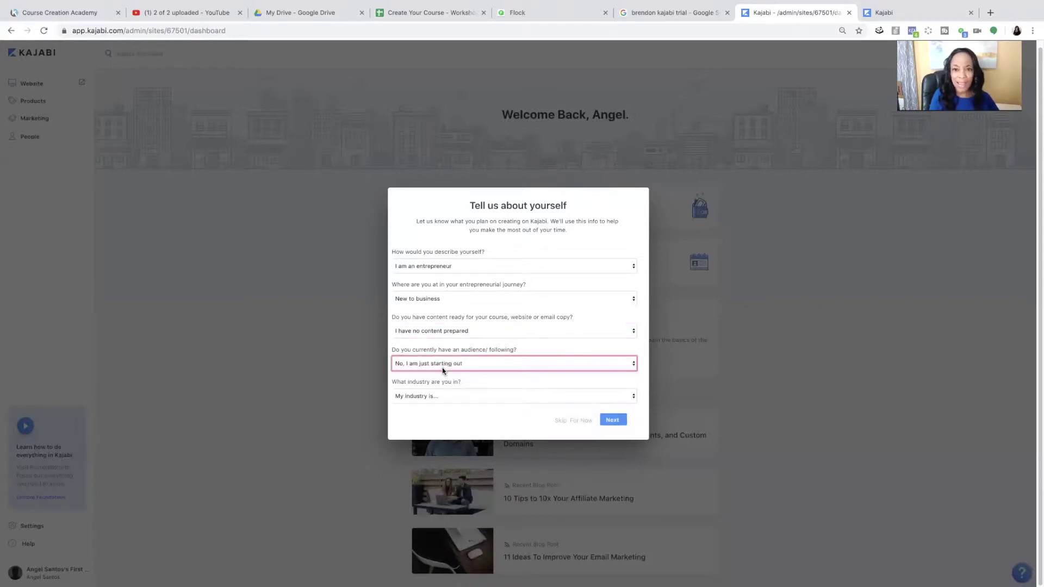
pyautogui.click(427, 395)
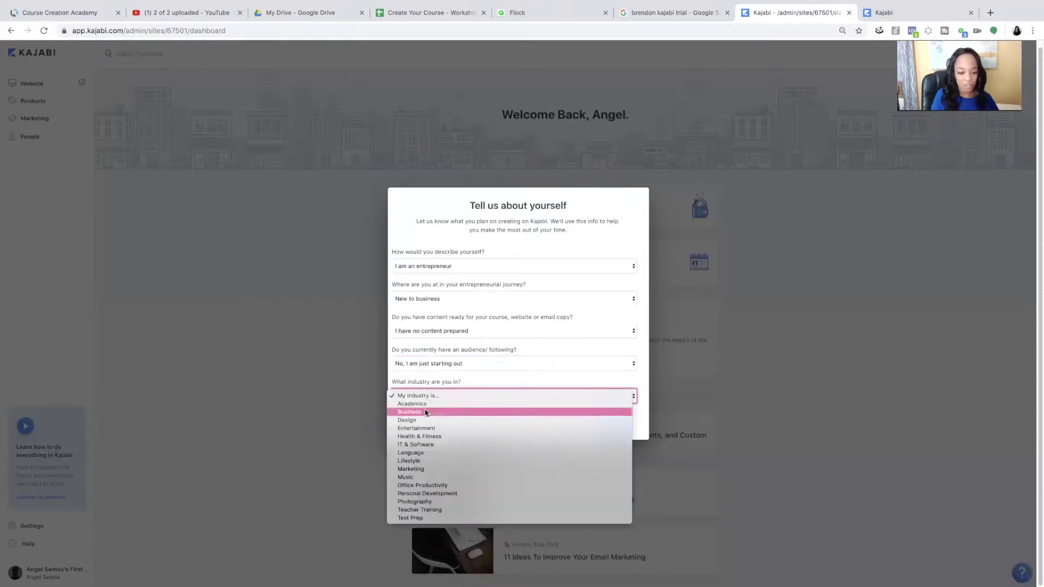
pyautogui.click(425, 411)
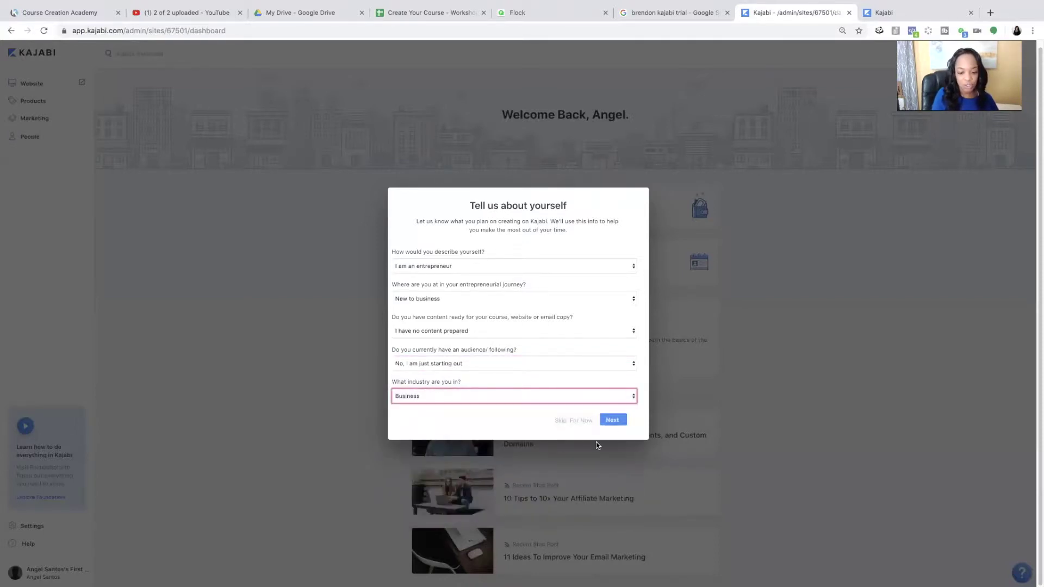
pyautogui.click(615, 422)
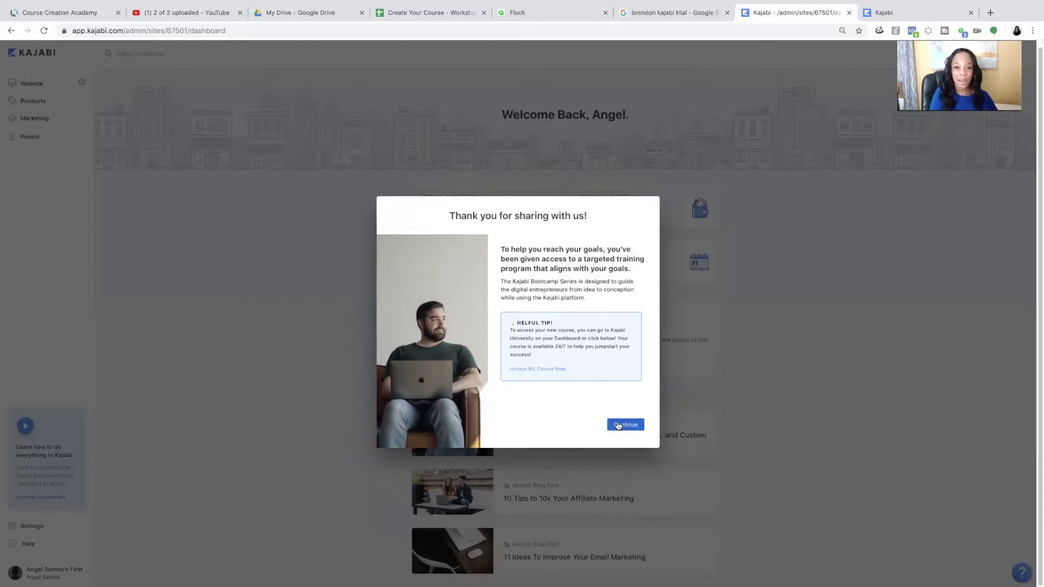
# Step: Dismiss the thank-you message and go to the Products area
pyautogui.click(618, 427)
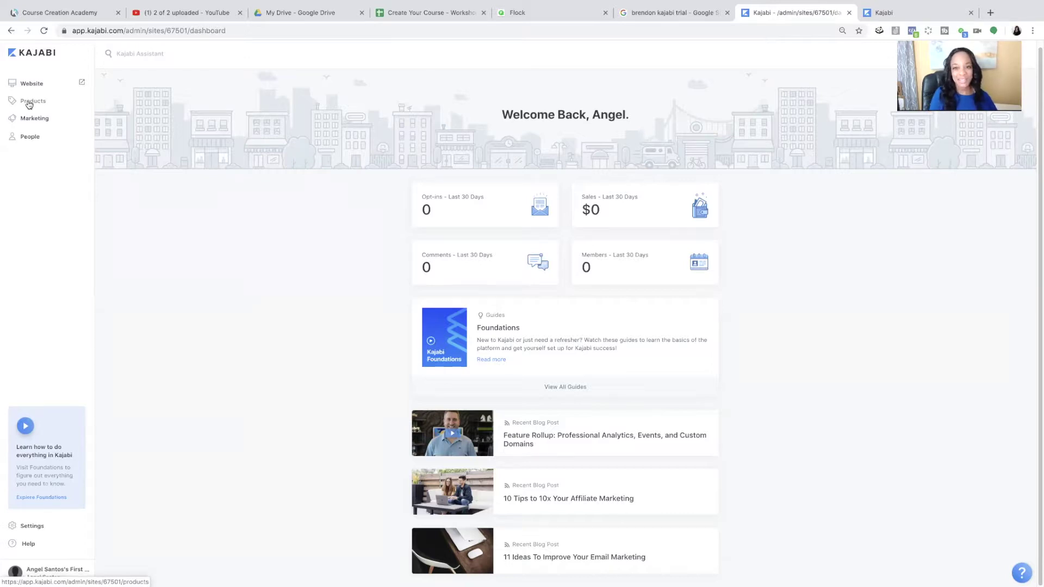
pyautogui.click(29, 105)
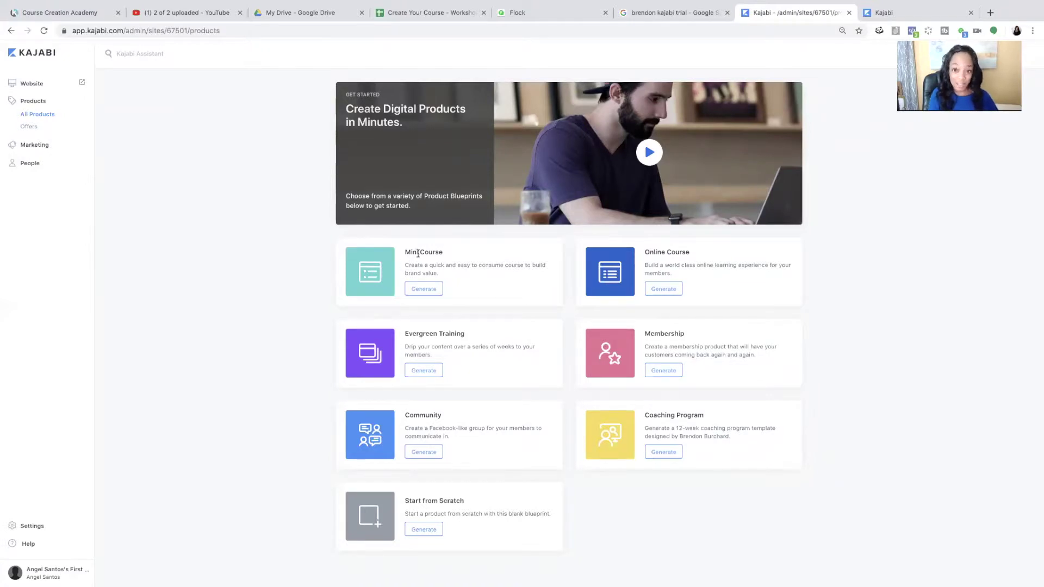
# Step: Generate a Mini Course product named 'Creating a Course in Kajabi' and save it
pyautogui.click(417, 290)
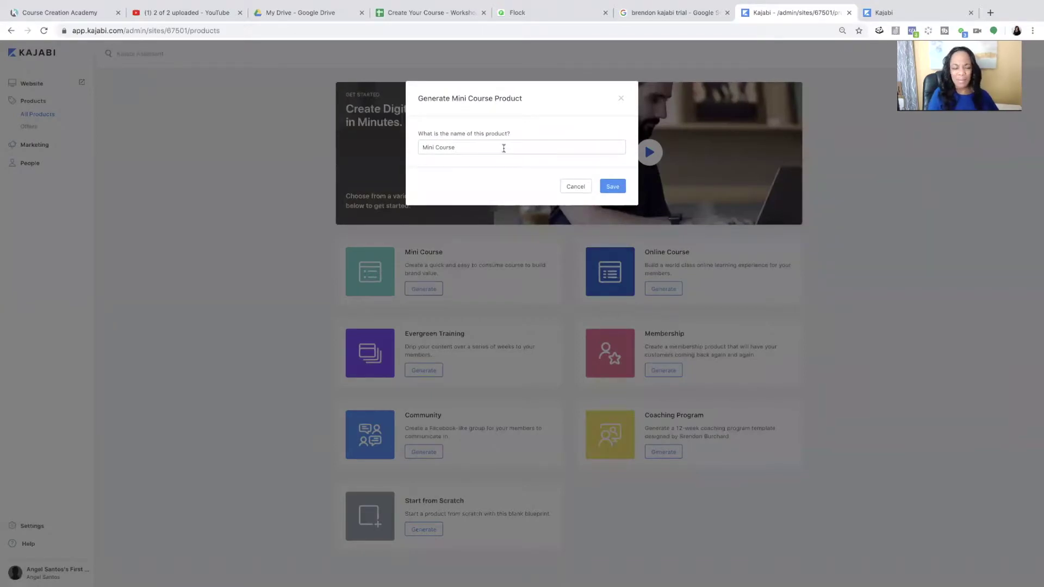
pyautogui.tripleClick(434, 146)
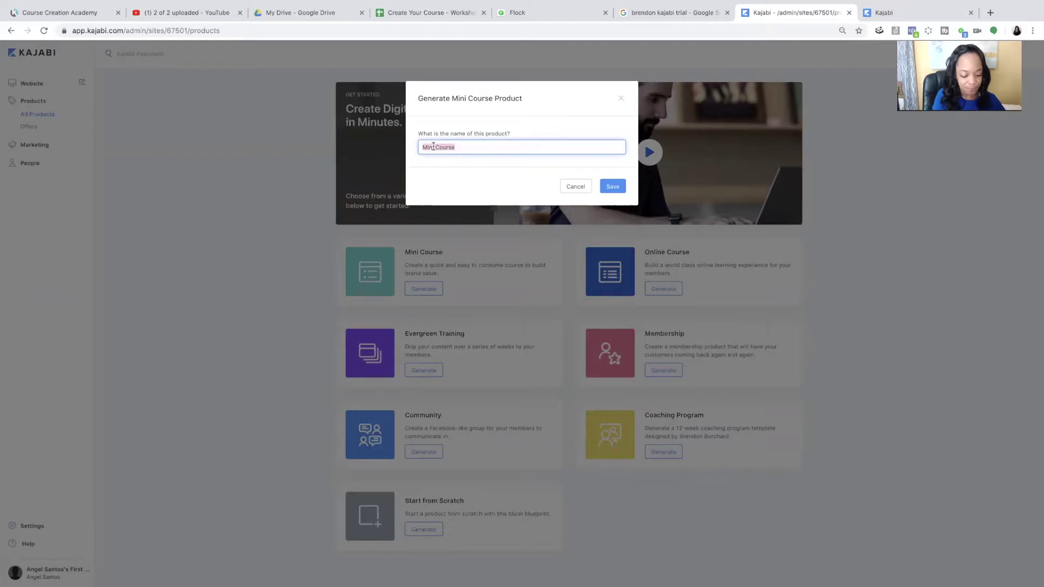
pyautogui.write('Creating ')
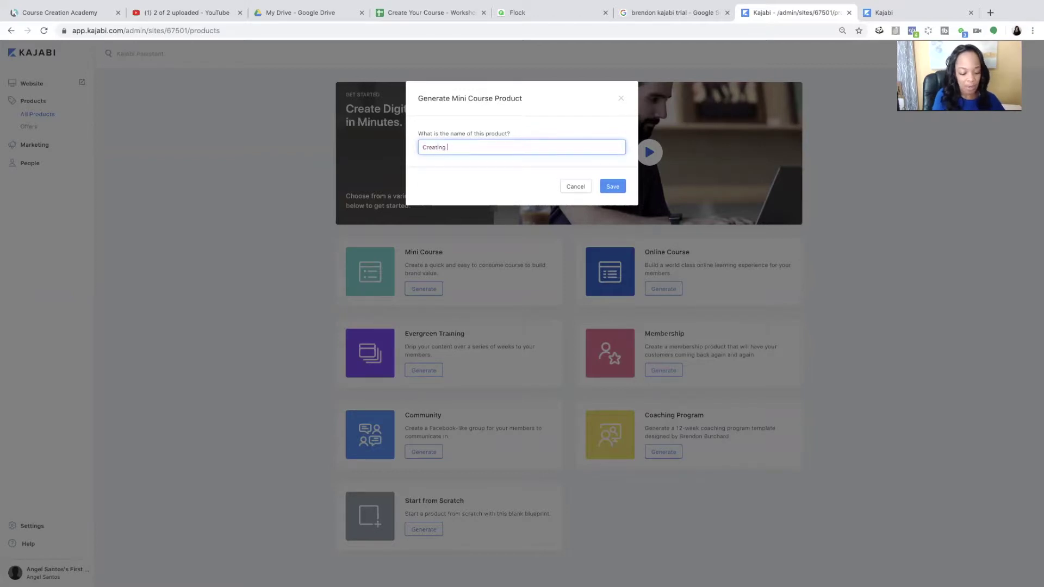
pyautogui.write('a Course in Kaj')
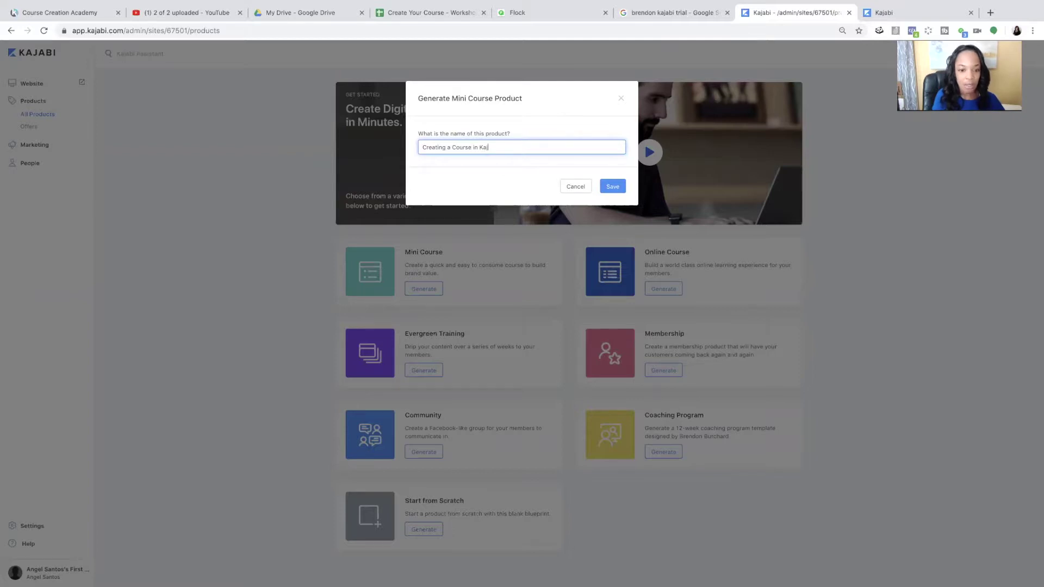
pyautogui.write('abi')
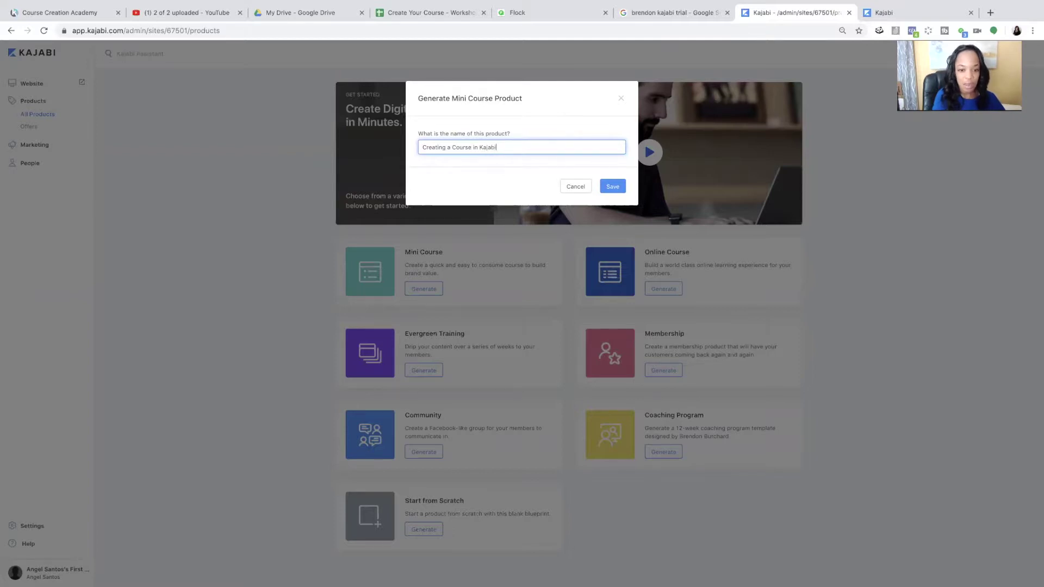
pyautogui.click(614, 186)
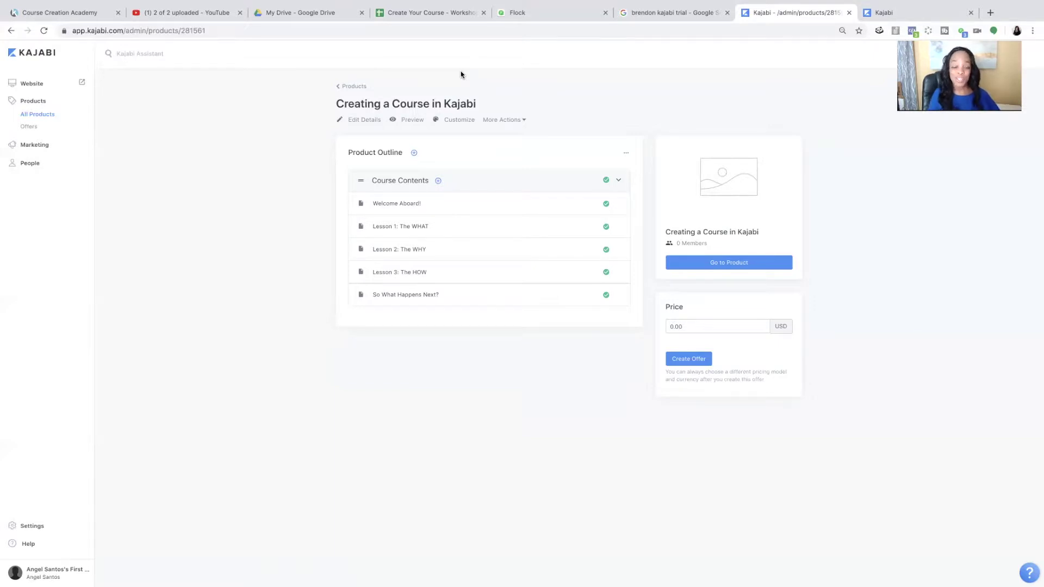
# Step: Write the product description 'A quick training for women entrepreneurs looking to build their first course in Kaja…'
pyautogui.click(362, 120)
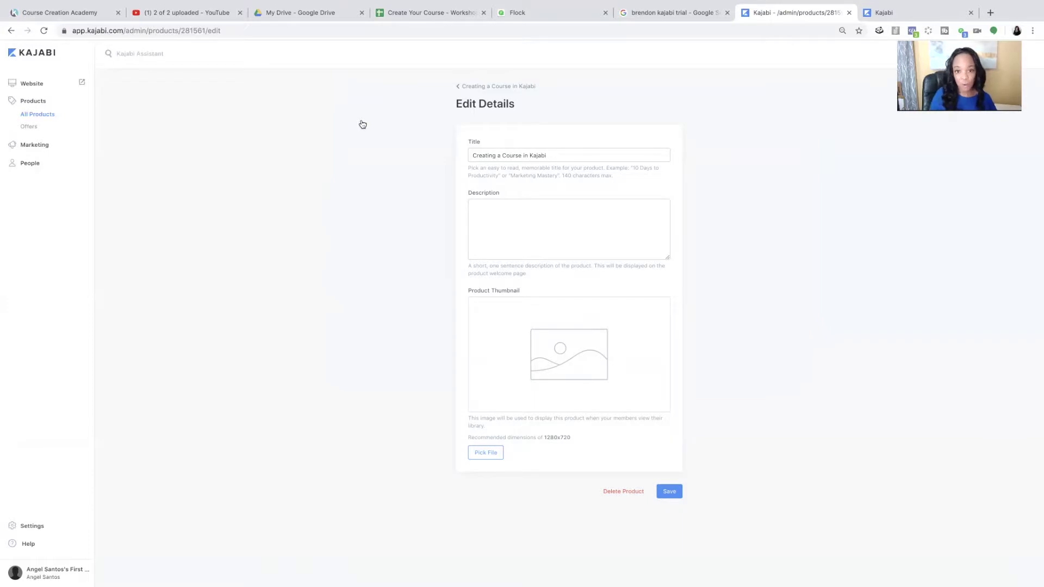
pyautogui.click(486, 211)
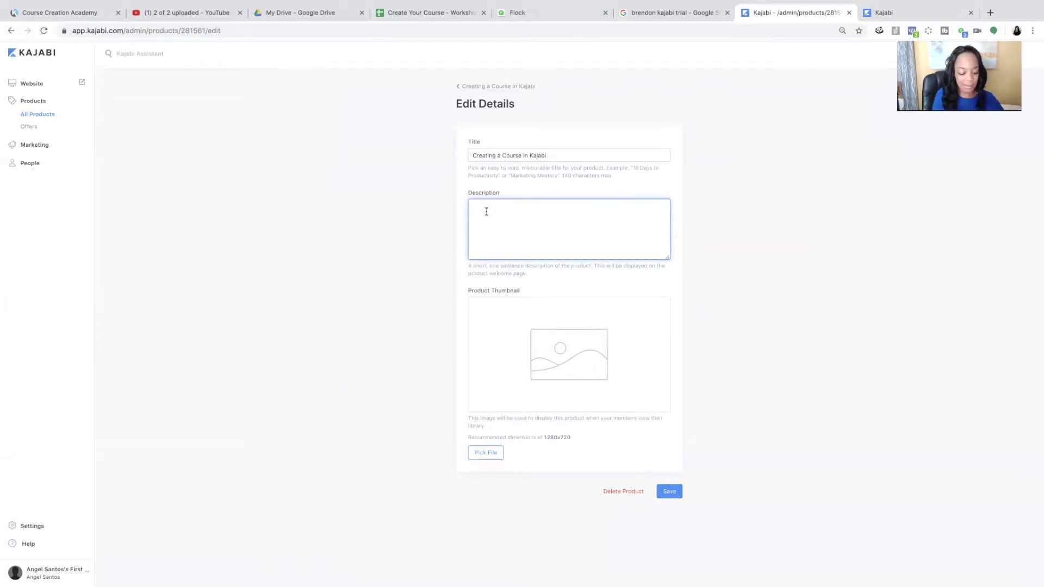
pyautogui.write('A m')
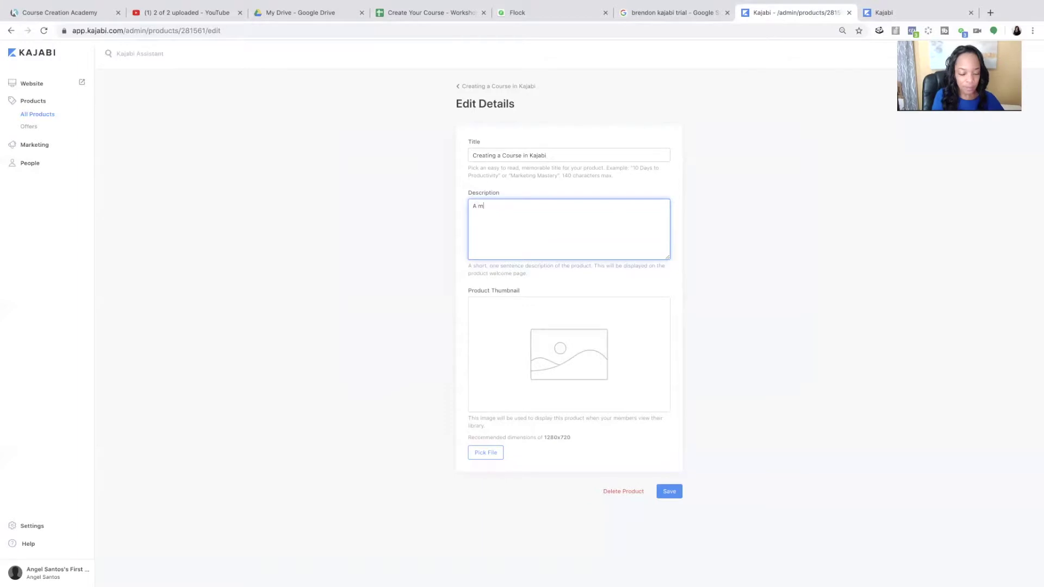
pyautogui.press('BackSpace')
pyautogui.write('qu')
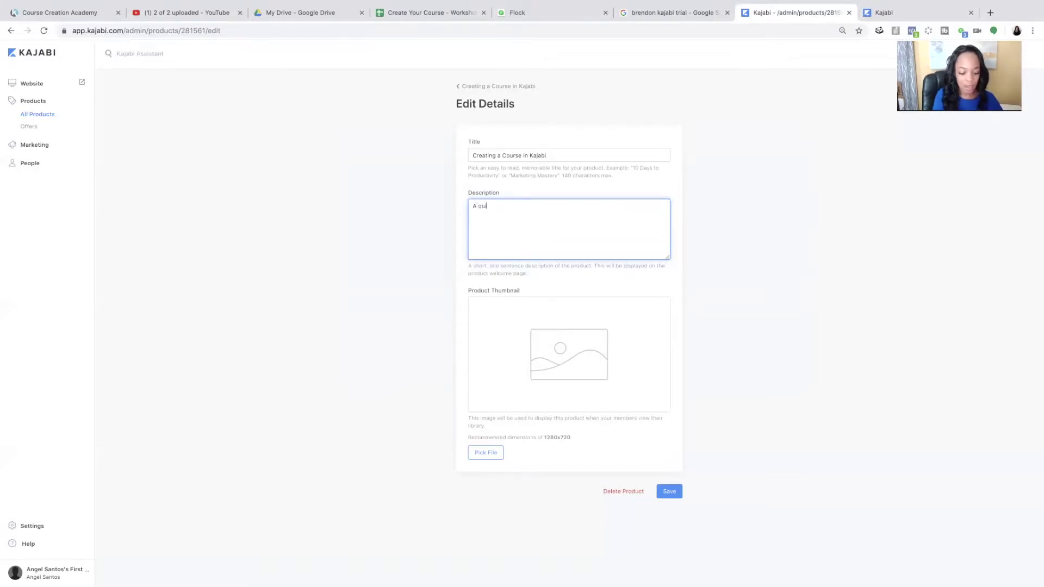
pyautogui.write('ick training ')
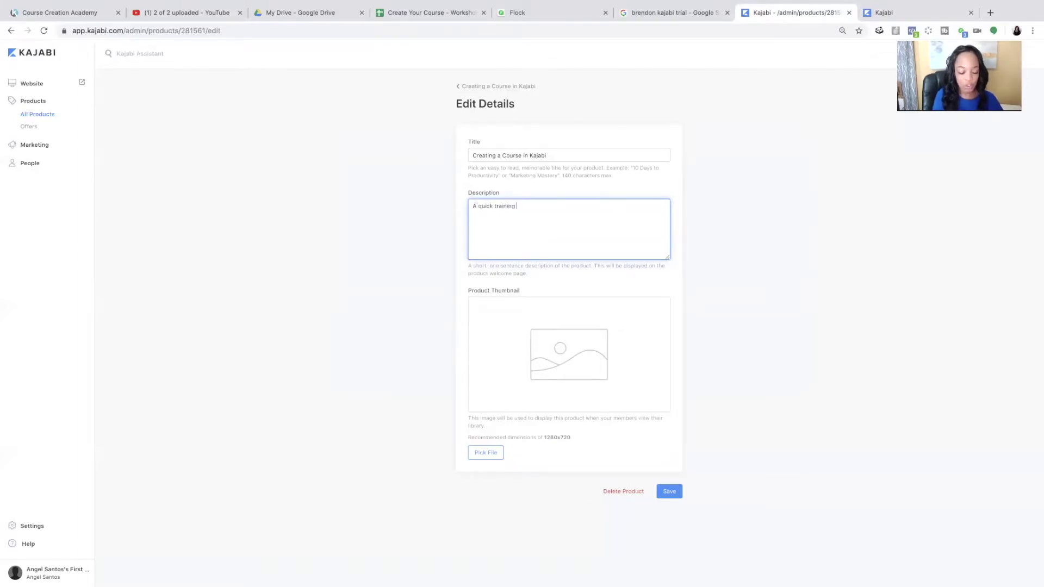
pyautogui.write('for w')
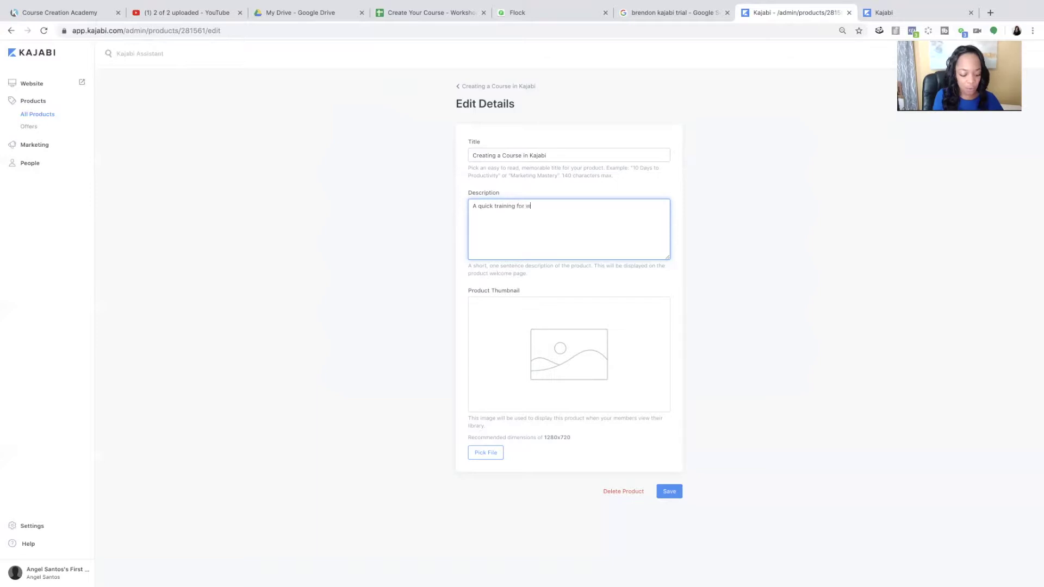
pyautogui.write('omen entrepre')
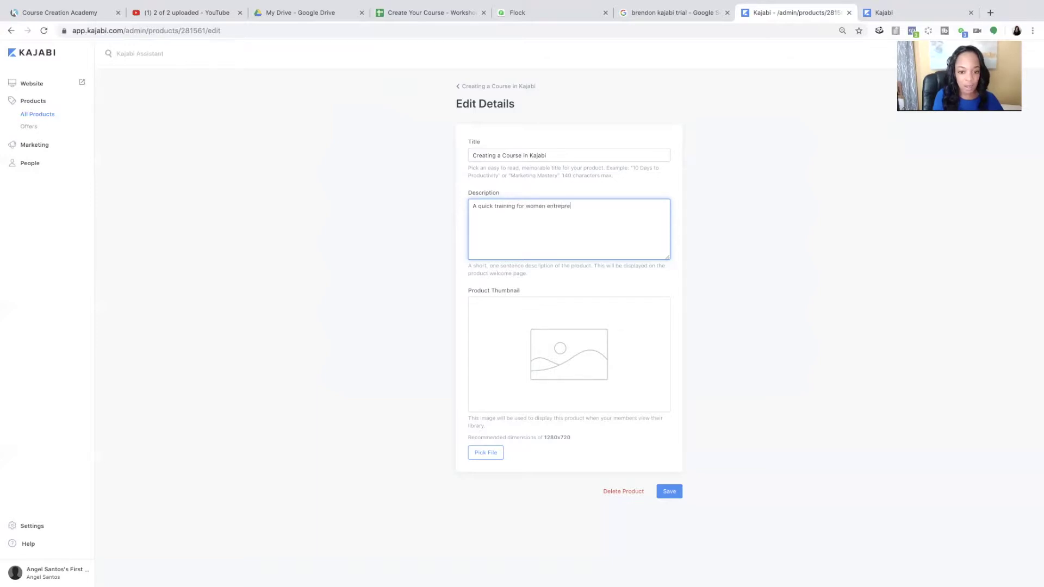
pyautogui.write('neurs looking to buil')
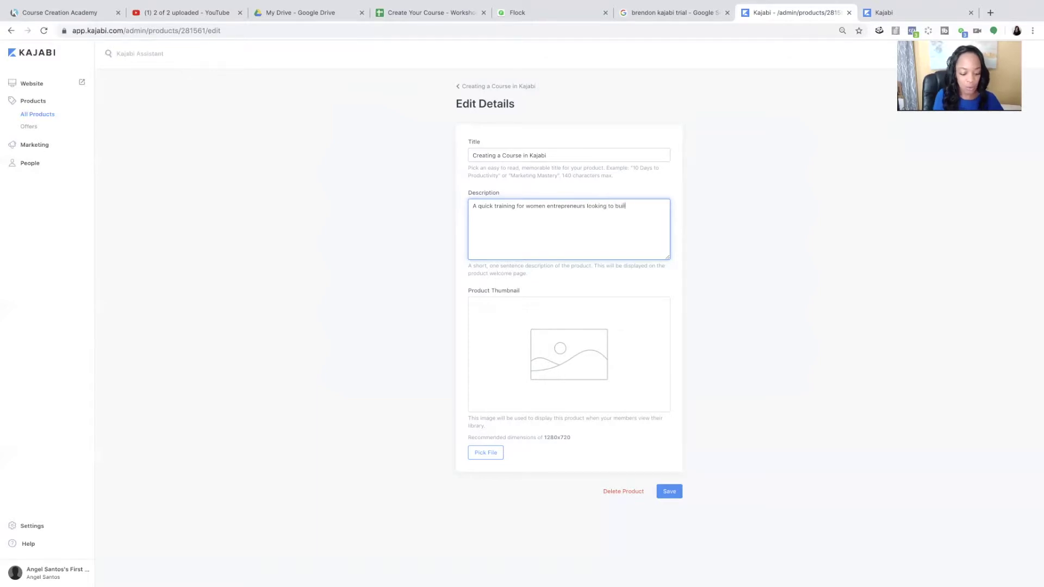
pyautogui.write('d the')
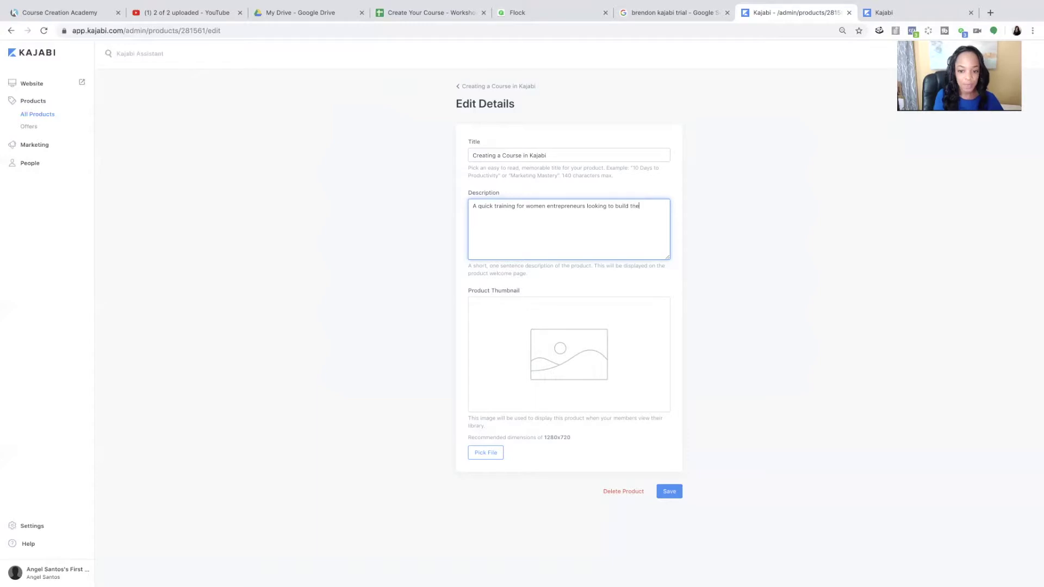
pyautogui.press('BackSpace')
pyautogui.write('heir fris')
pyautogui.write('irst course in')
pyautogui.write(' Ka')
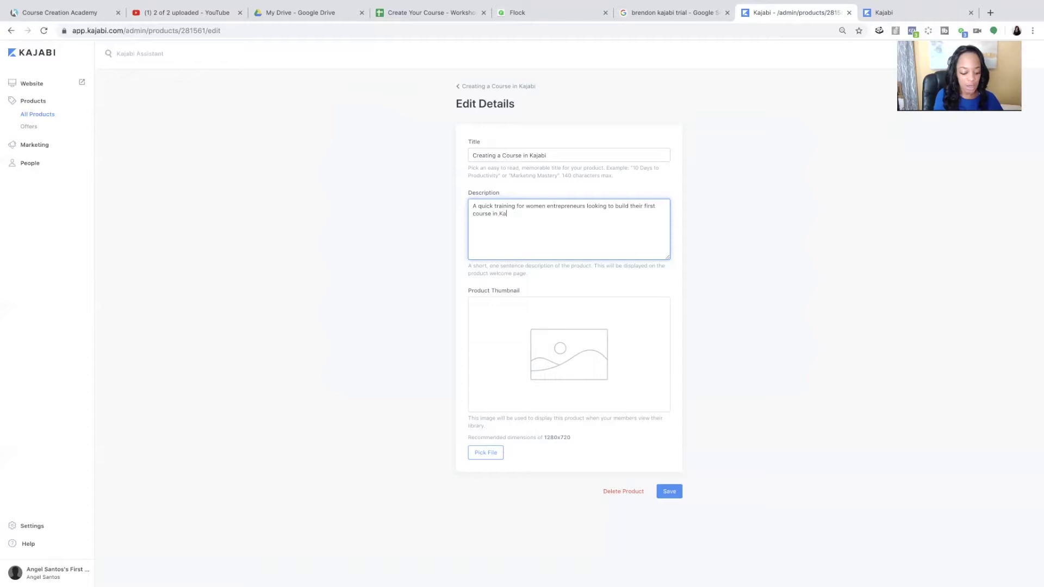
pyautogui.write('jabi!')
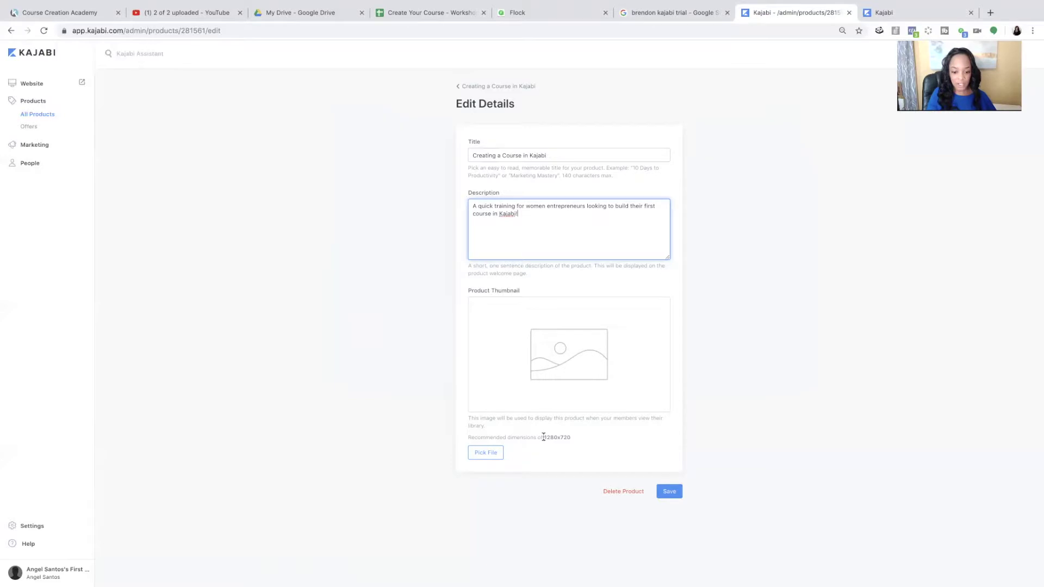
# Step: Highlight the 1280x720 thumbnail size, close the extra Kajabi tab and open a new tab
pyautogui.moveTo(543, 437); pyautogui.dragTo(572, 438)
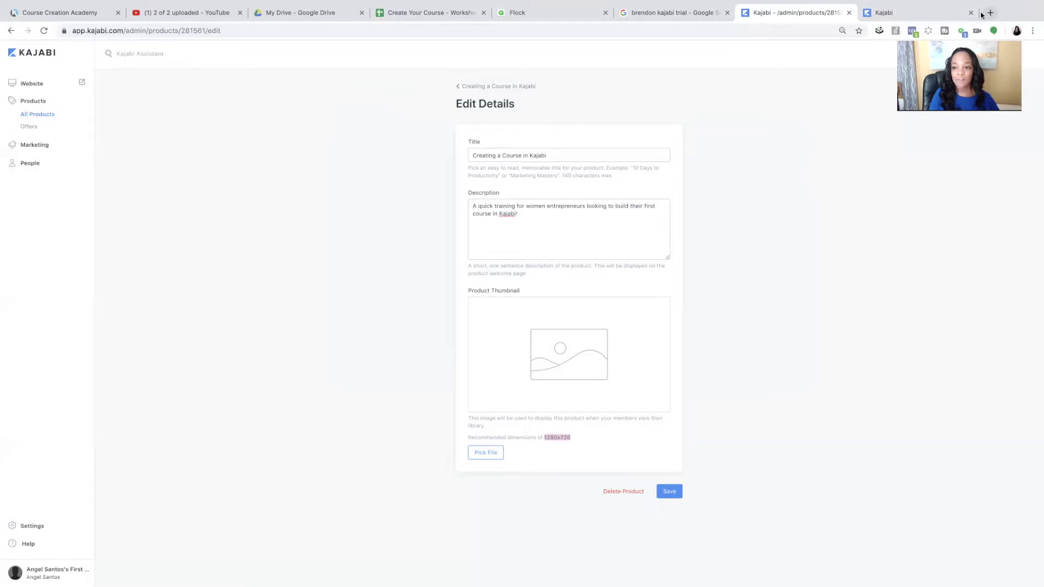
pyautogui.click(970, 12)
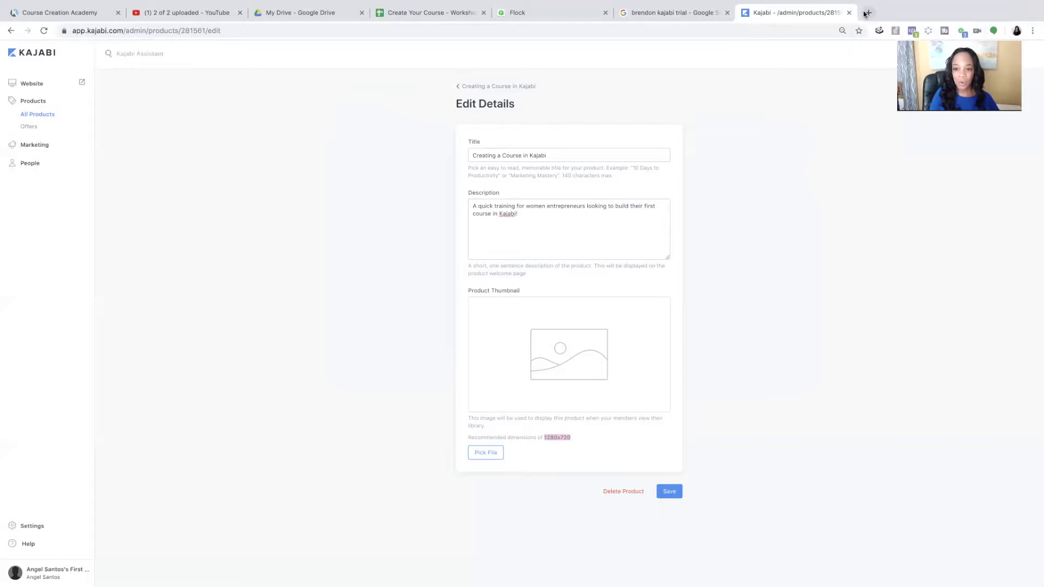
pyautogui.click(866, 13)
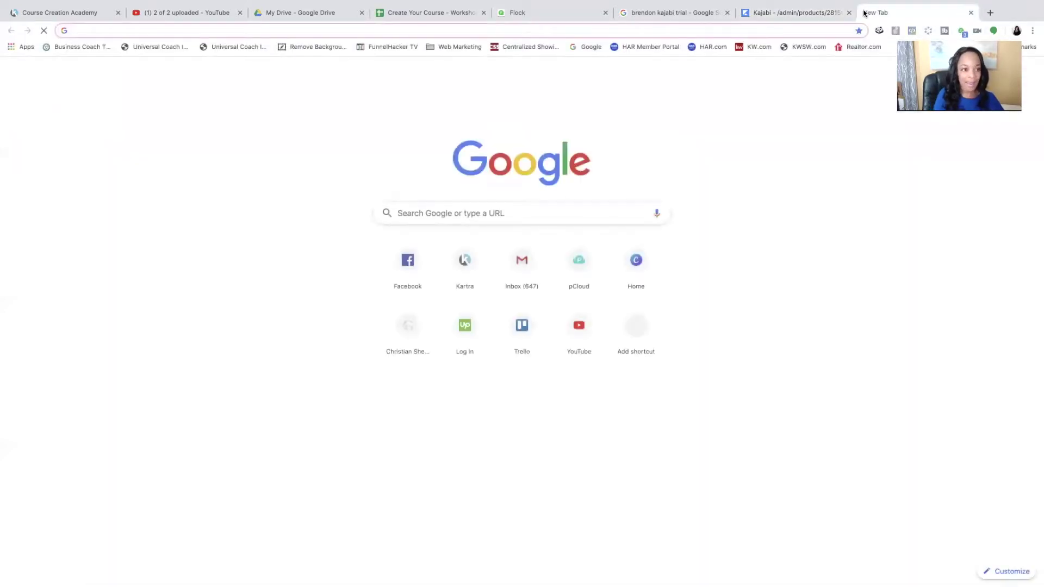
# Step: Go to Canva and scroll down to the Course Creation Blueprint design
pyautogui.write('canva')
pyautogui.press('Return')
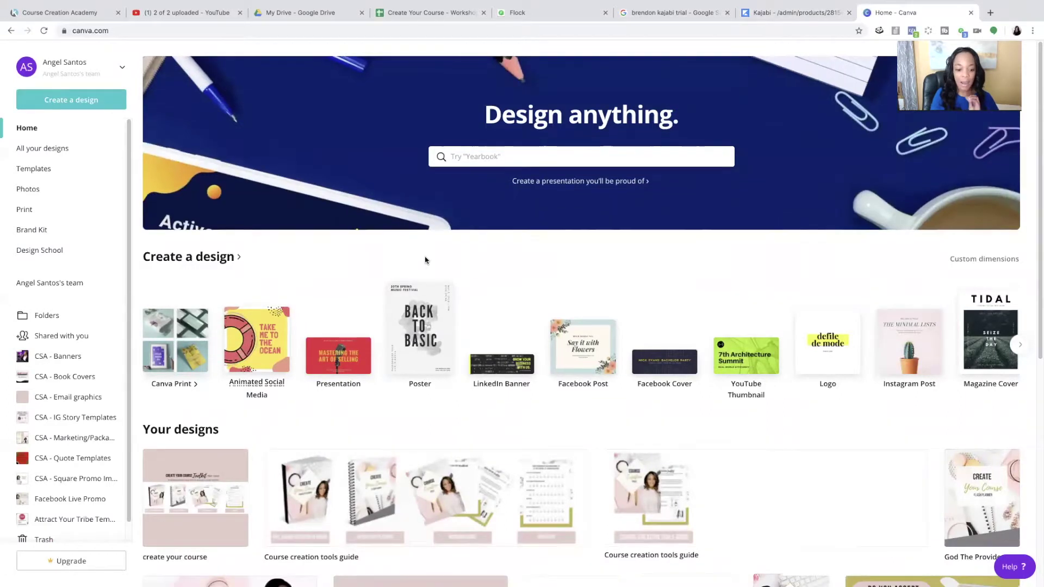
pyautogui.scroll(-1, 326, 202)
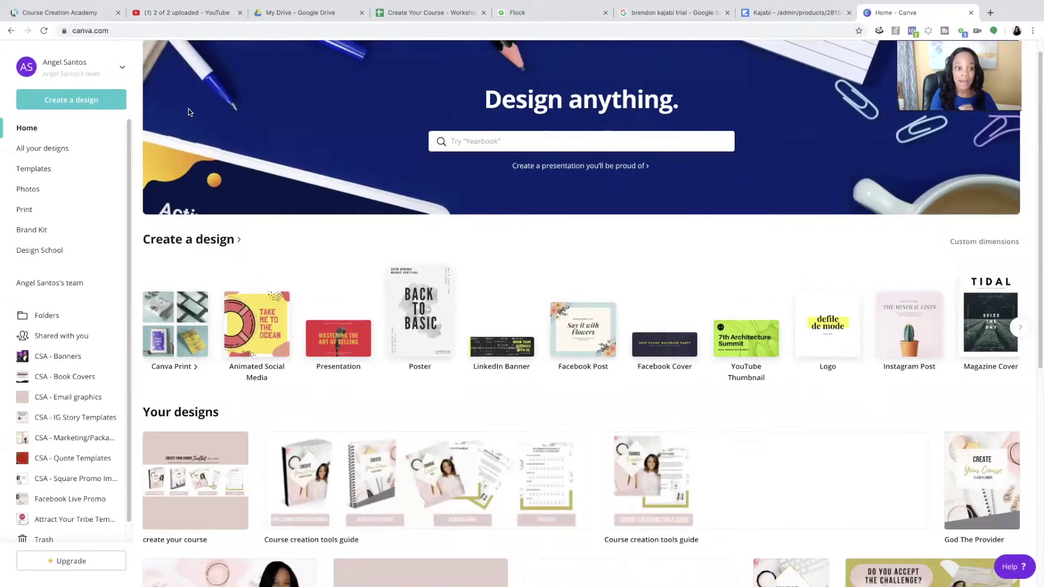
pyautogui.scroll(-1, 295, 152)
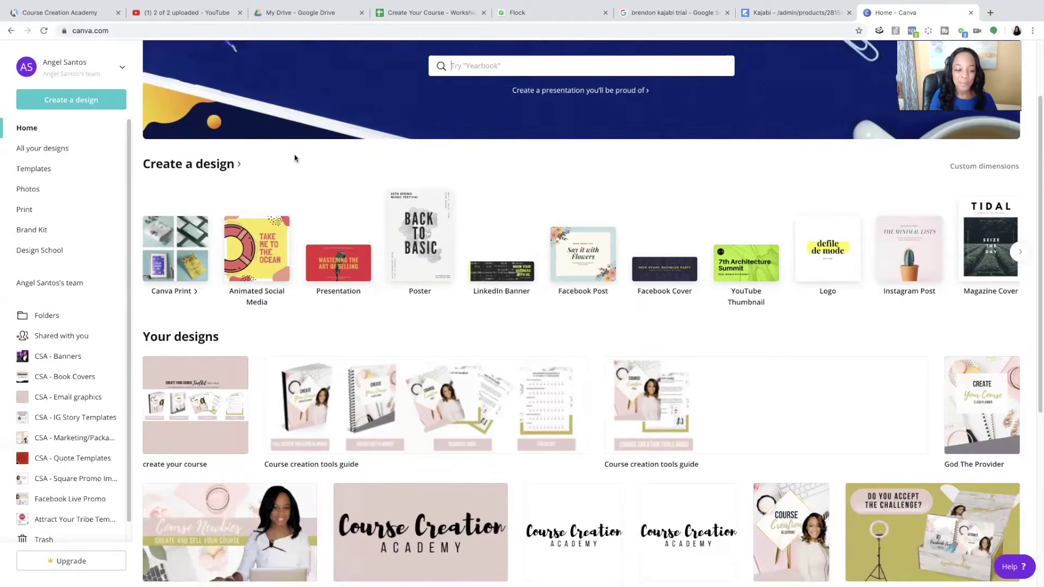
pyautogui.scroll(-2, 295, 159)
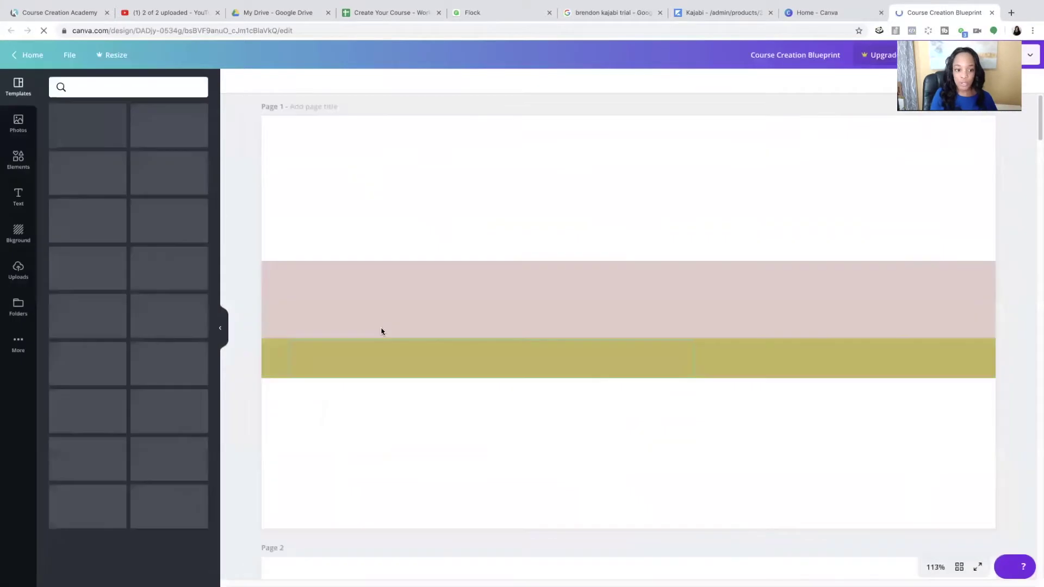
# Step: Duplicate Page 11 of the design as Page 12 and select its title
pyautogui.scroll(-3, 609, 381)
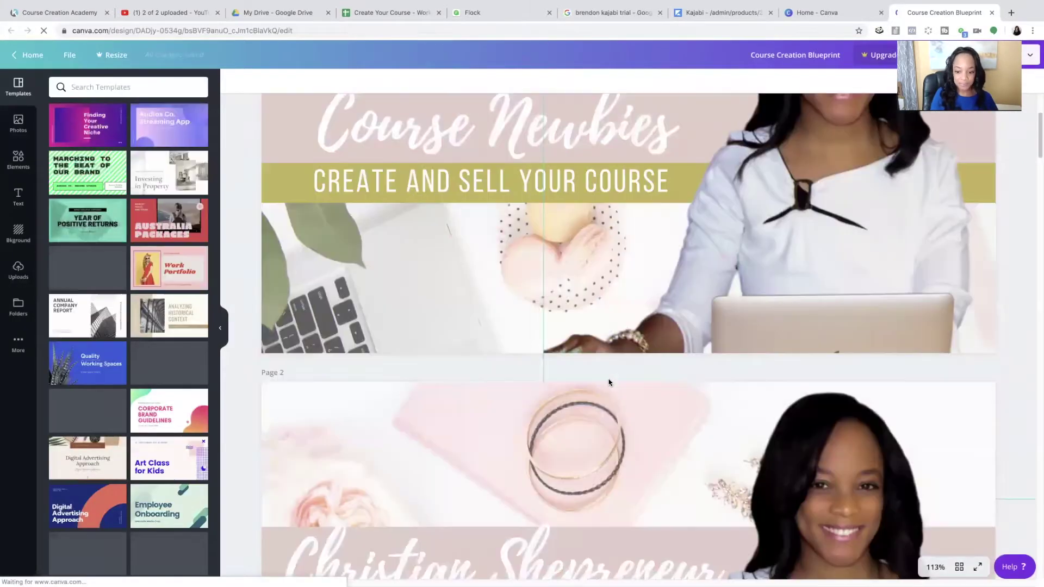
pyautogui.scroll(-15, 609, 382)
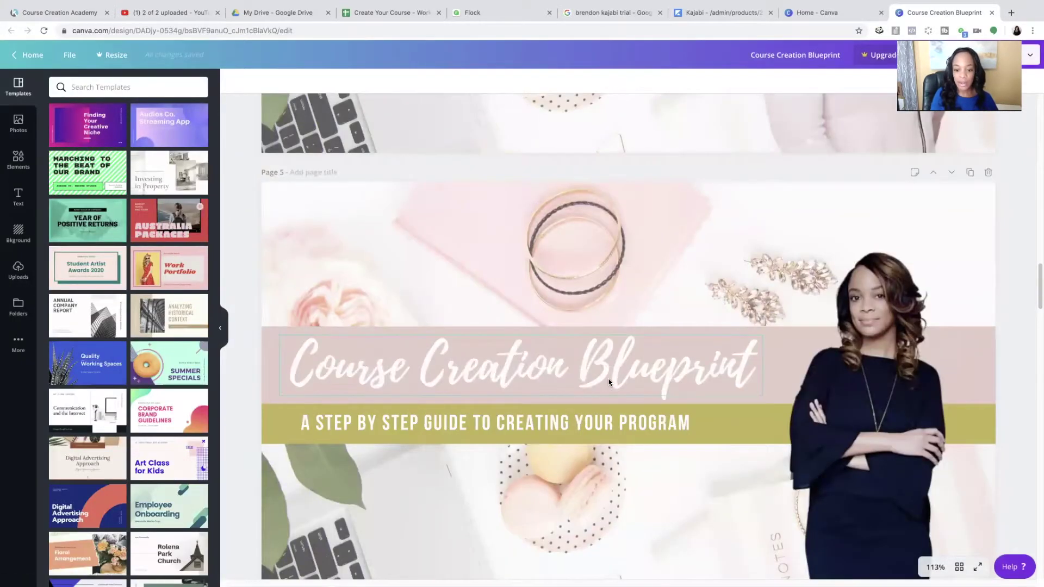
pyautogui.scroll(-20, 609, 382)
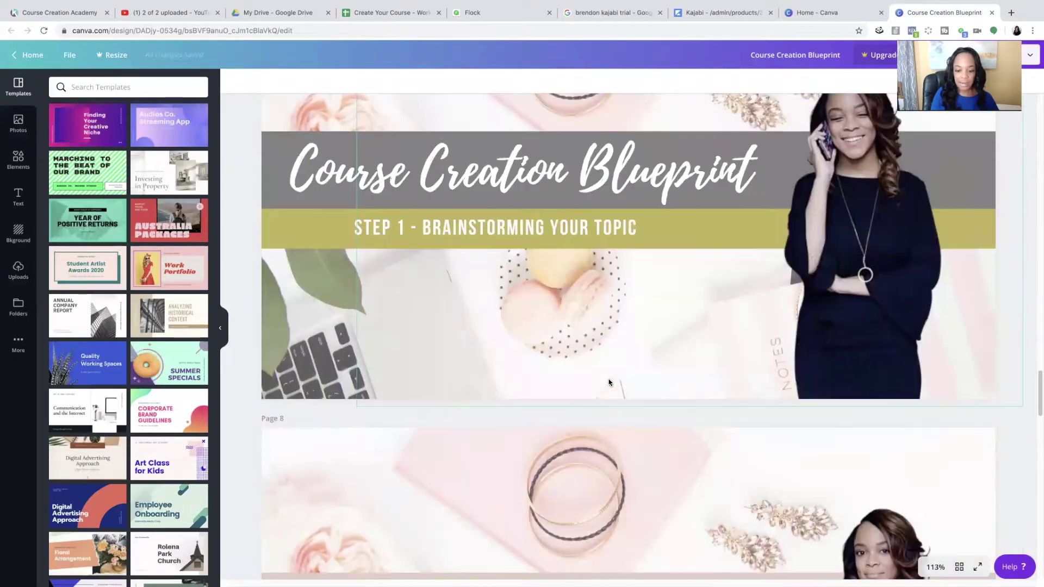
pyautogui.scroll(-15, 609, 382)
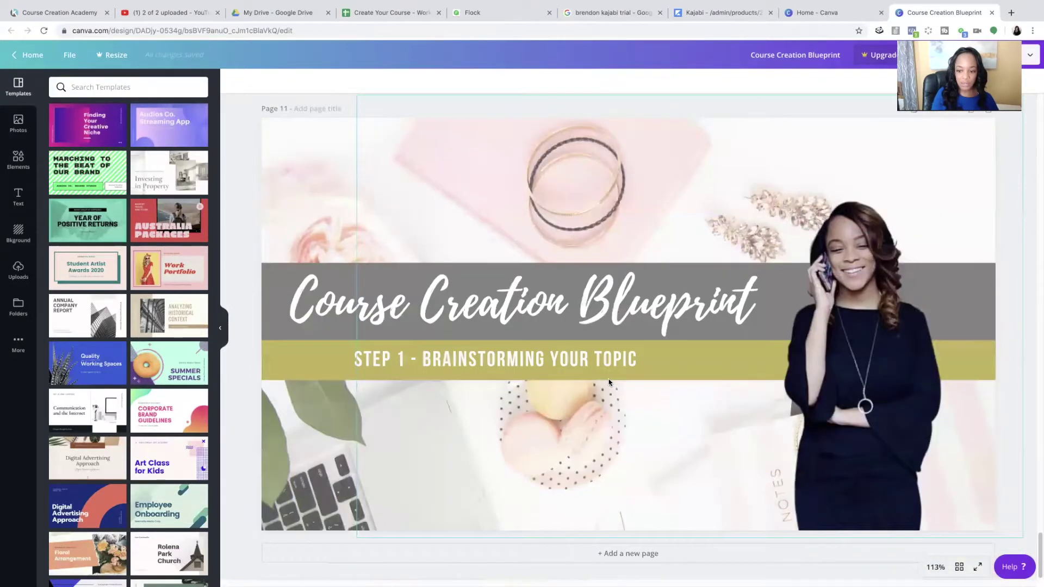
pyautogui.scroll(1, 992, 226)
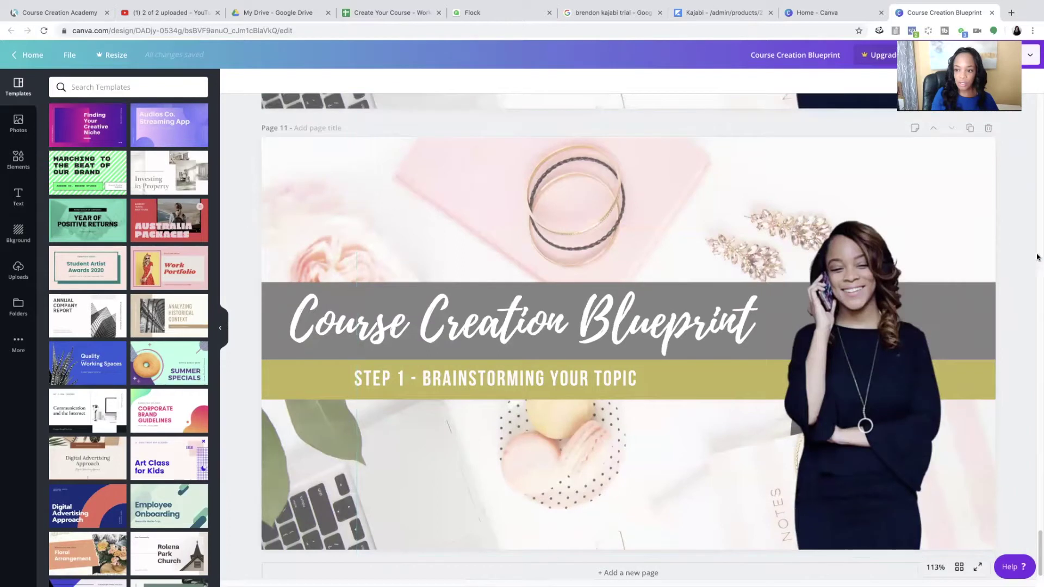
pyautogui.click(969, 128)
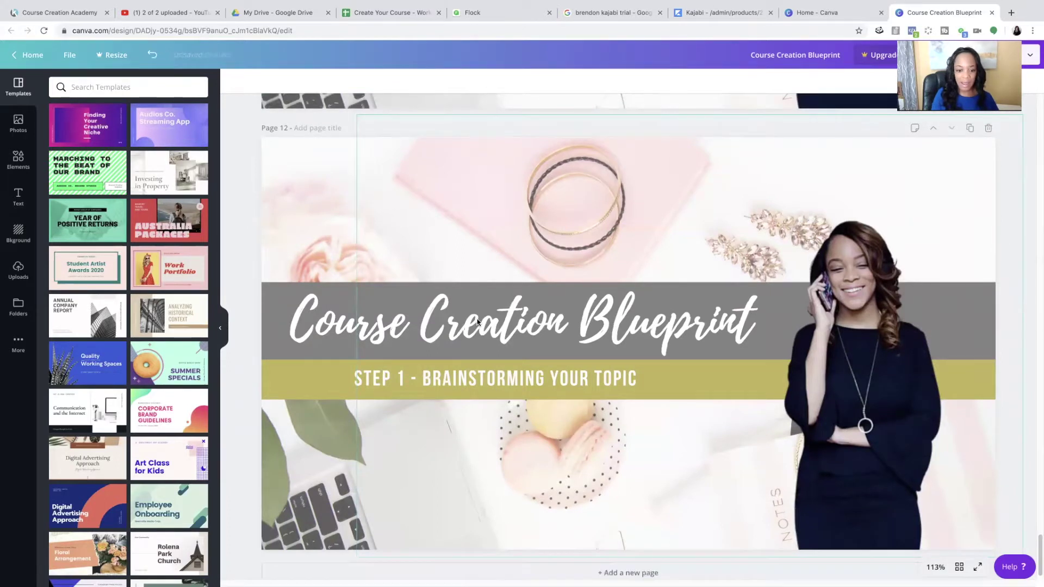
pyautogui.click(320, 312)
# Step: Retitle page 12 as 'Create a Course in Kajabi'
pyautogui.doubleClick(320, 312)
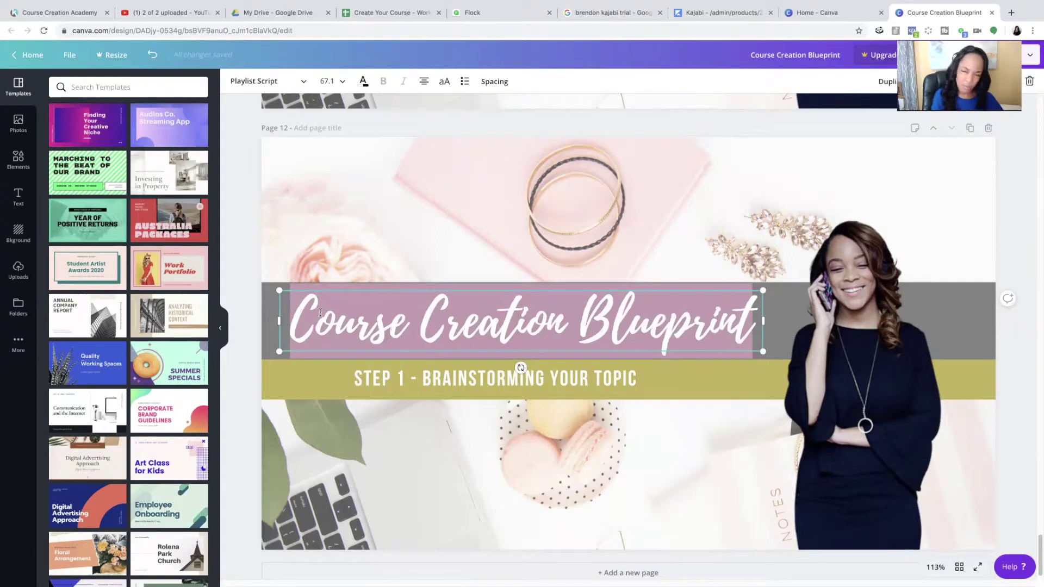
pyautogui.write('Crea')
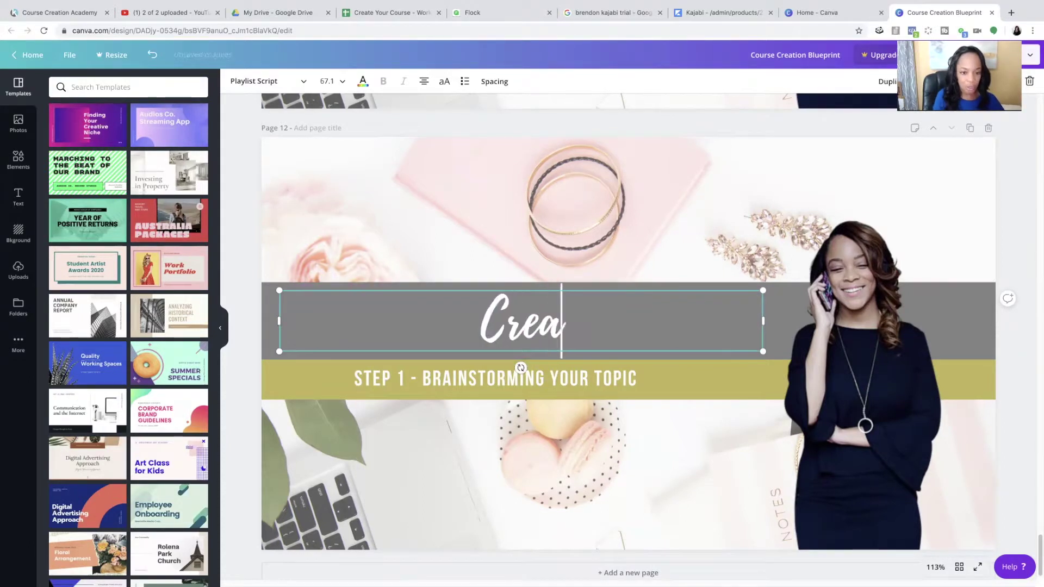
pyautogui.write('te a Course in ')
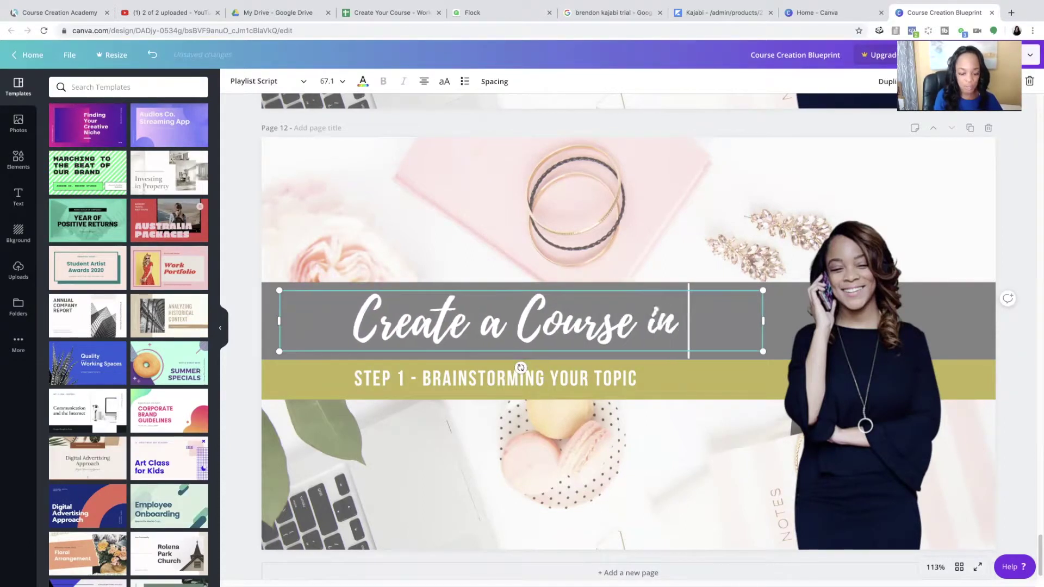
pyautogui.write('Kajabi')
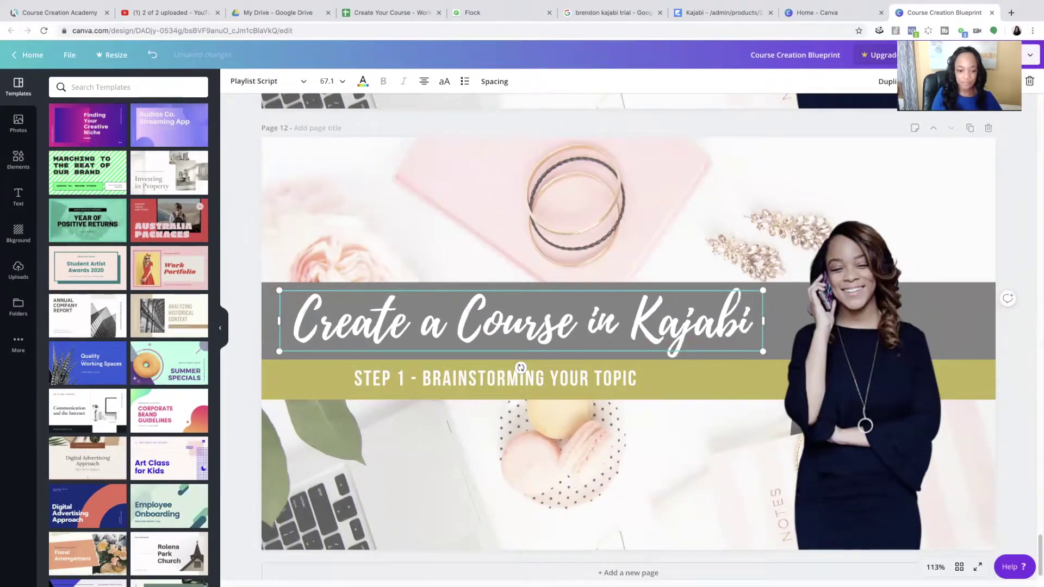
pyautogui.click(376, 372)
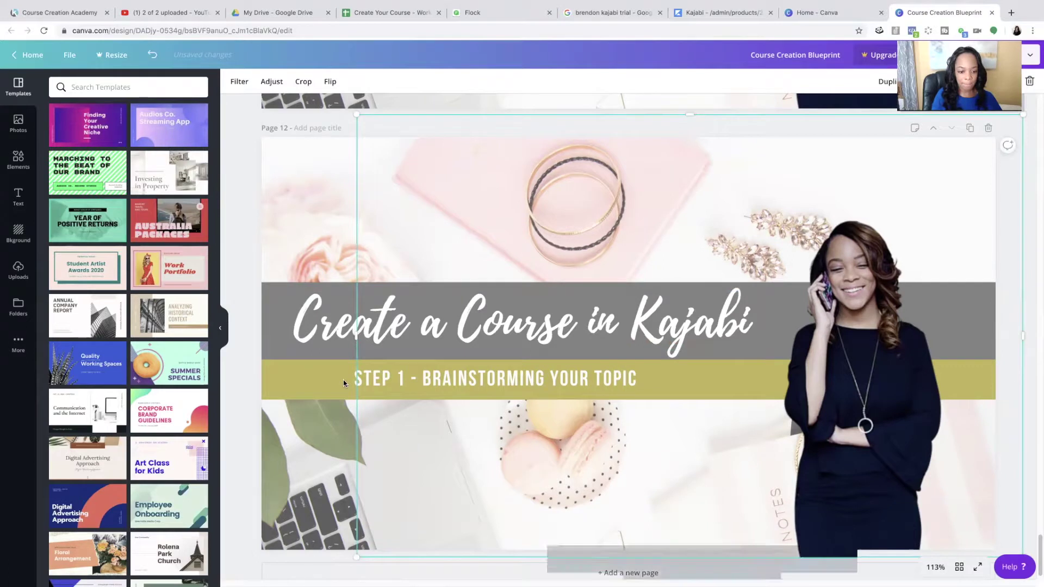
# Step: Replace the STEP 1 subtitle with 'FREE MINI TRAINING'
pyautogui.click(357, 376)
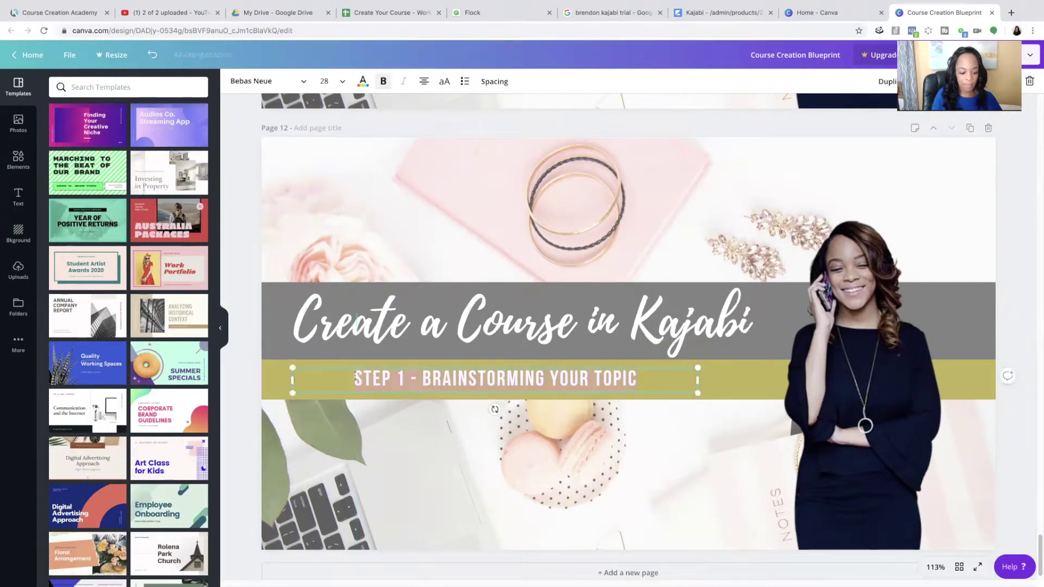
pyautogui.hotkey('ctrl', 'a')
pyautogui.write('FREE MINI')
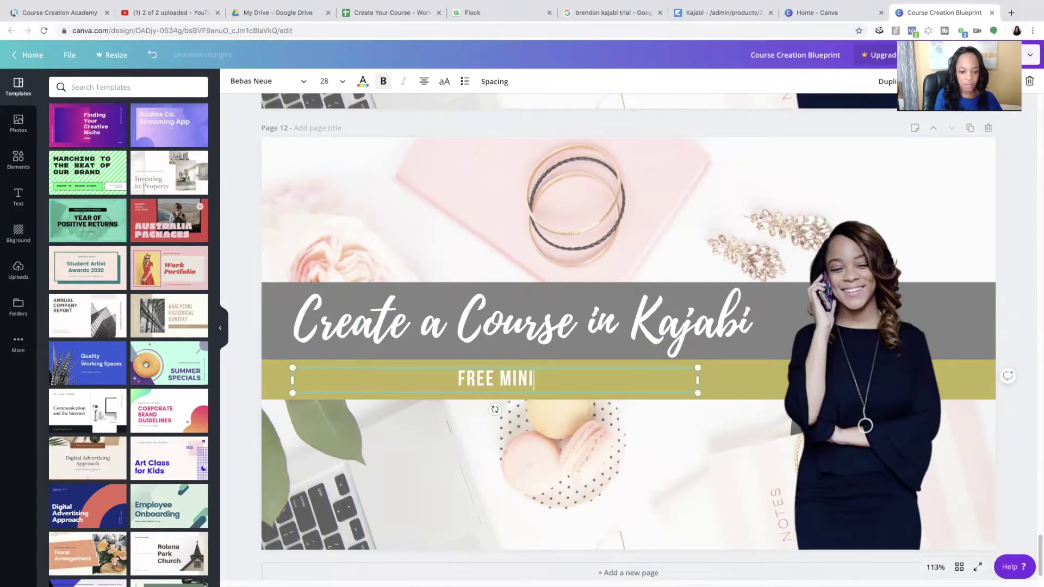
pyautogui.write(' TRAINING')
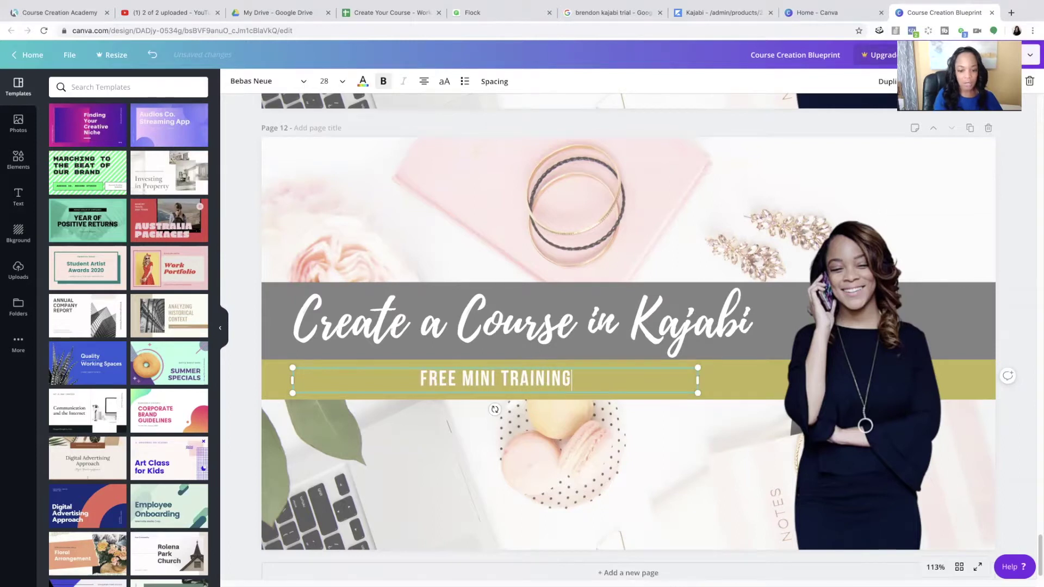
pyautogui.click(294, 444)
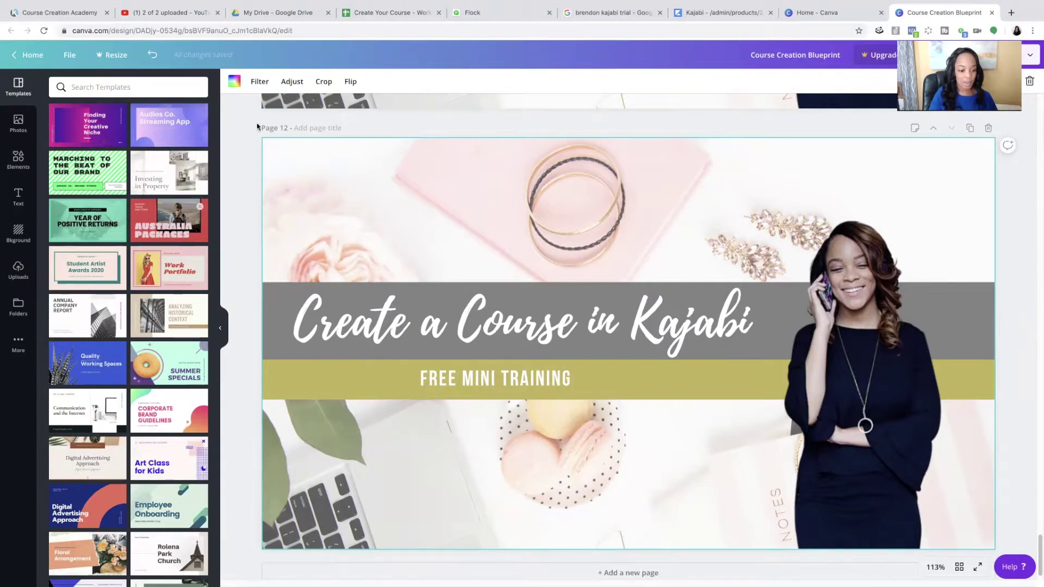
pyautogui.scroll(-1, 112, 334)
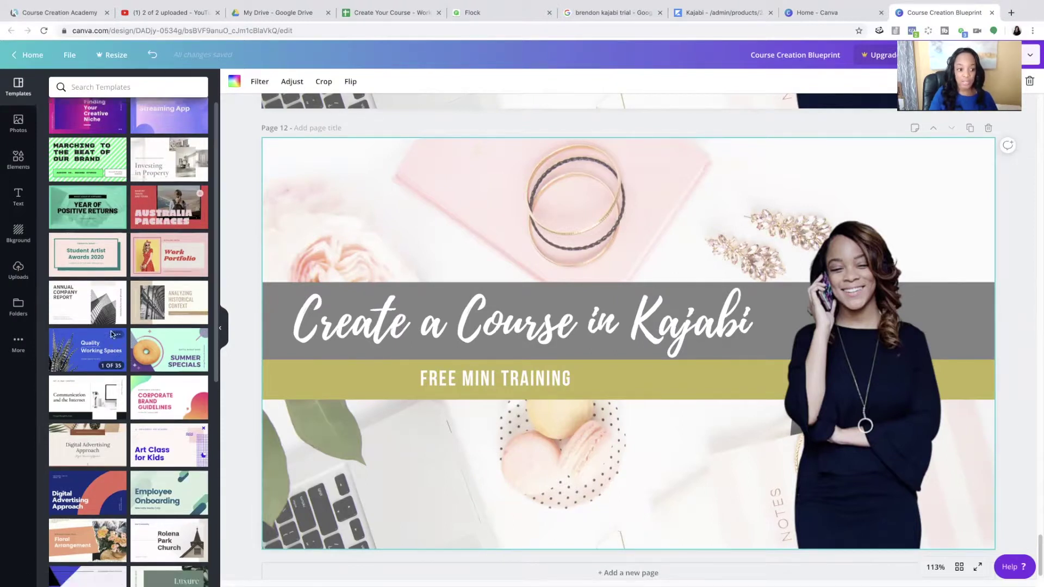
pyautogui.scroll(1, 111, 334)
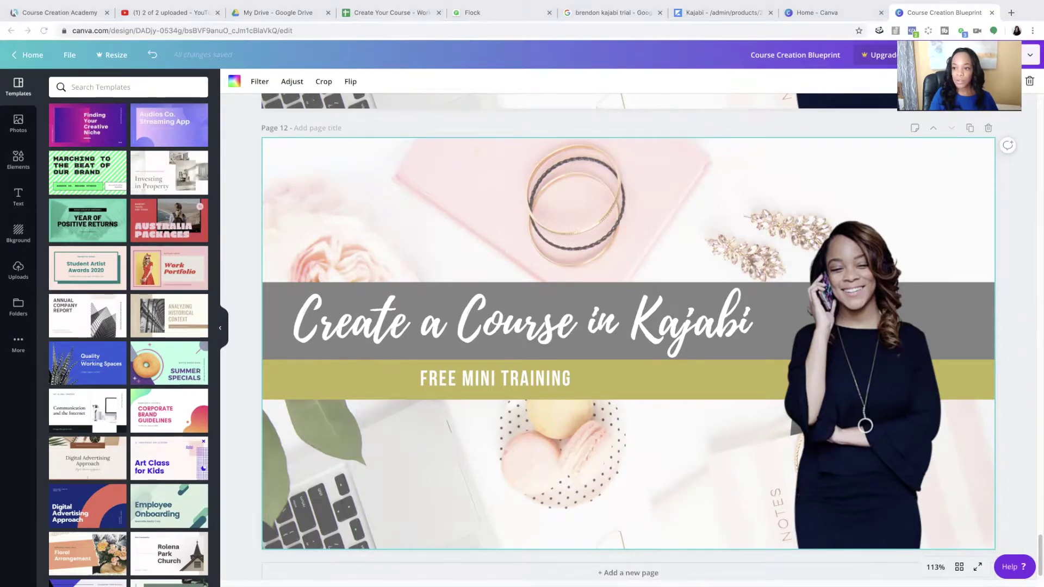
# Step: Download only page 12 of the Canva design as a PNG, then go back to the Kajabi product editor
pyautogui.click(1029, 55)
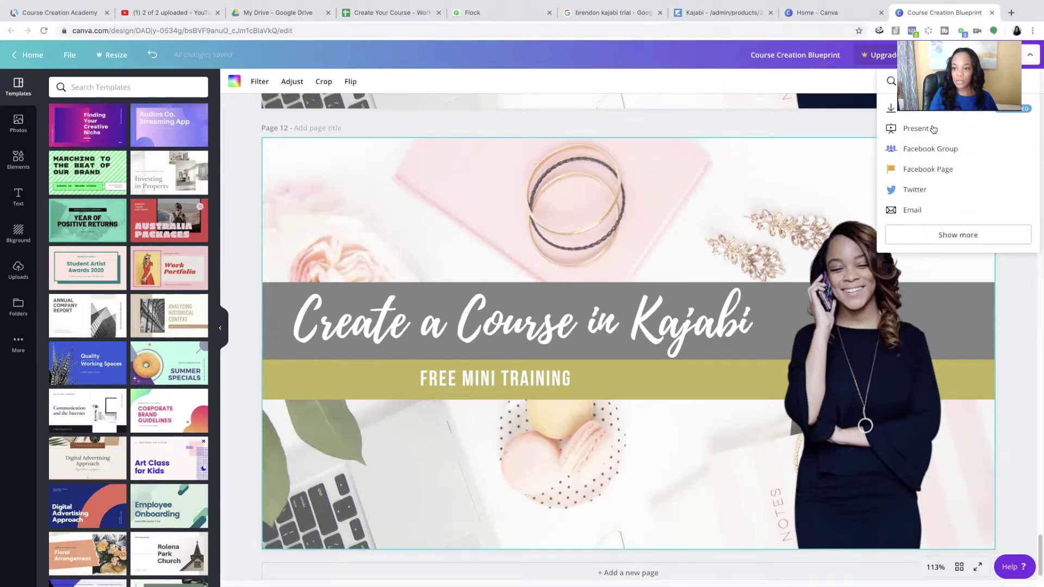
pyautogui.click(925, 112)
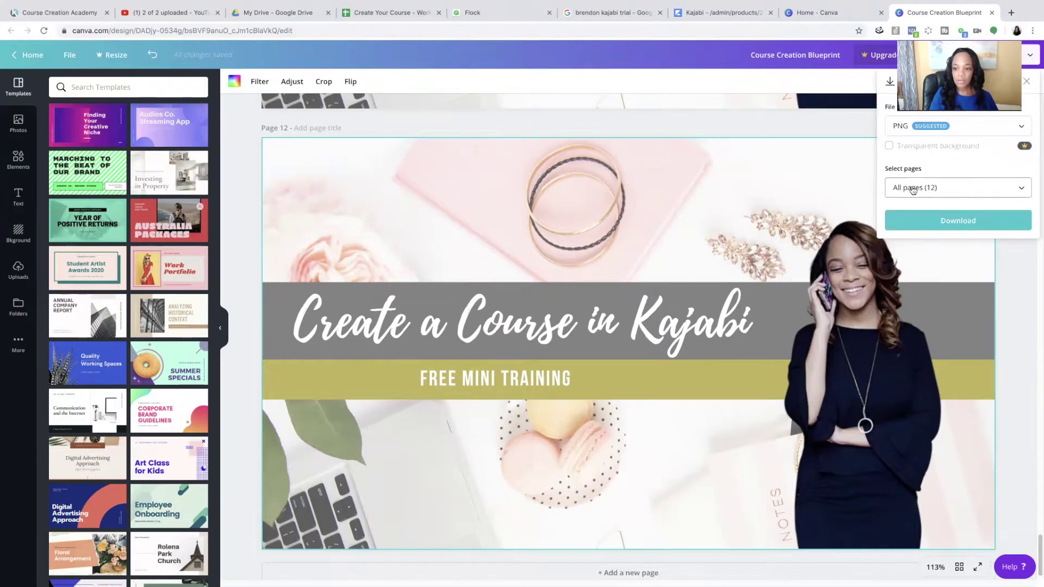
pyautogui.click(913, 189)
pyautogui.scroll(-5, 941, 305)
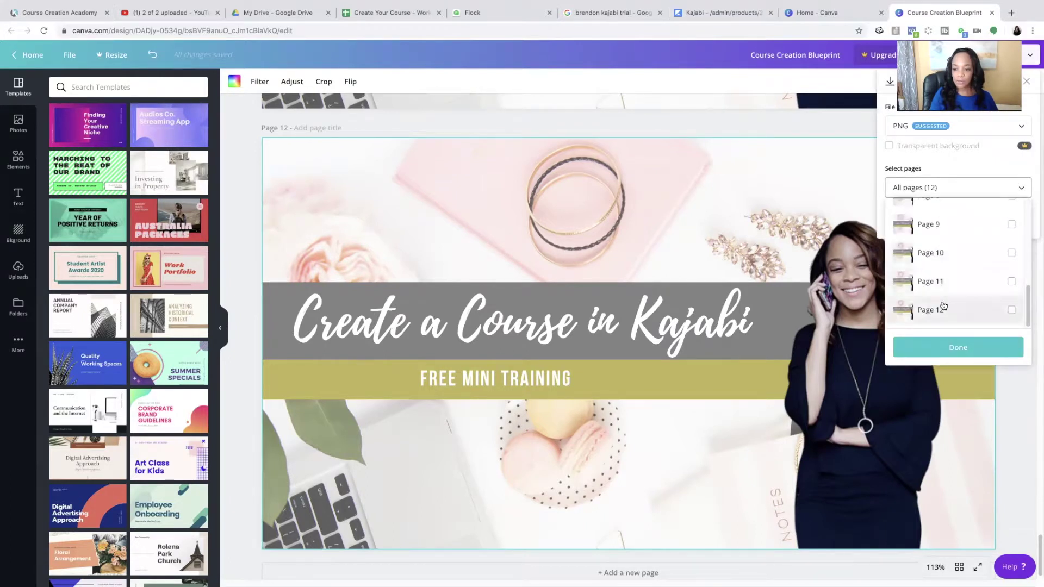
pyautogui.click(942, 315)
pyautogui.click(958, 347)
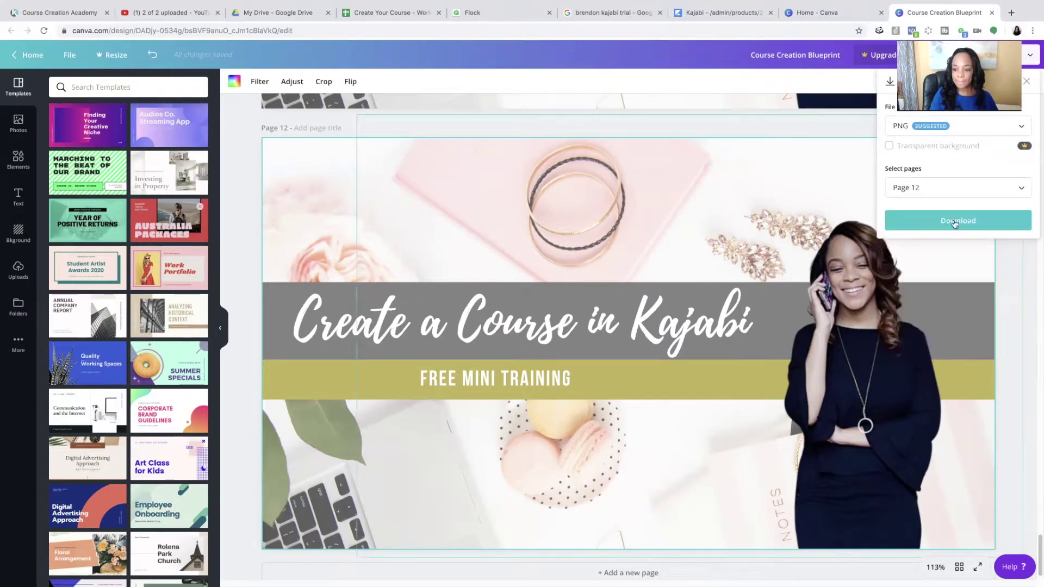
pyautogui.click(950, 220)
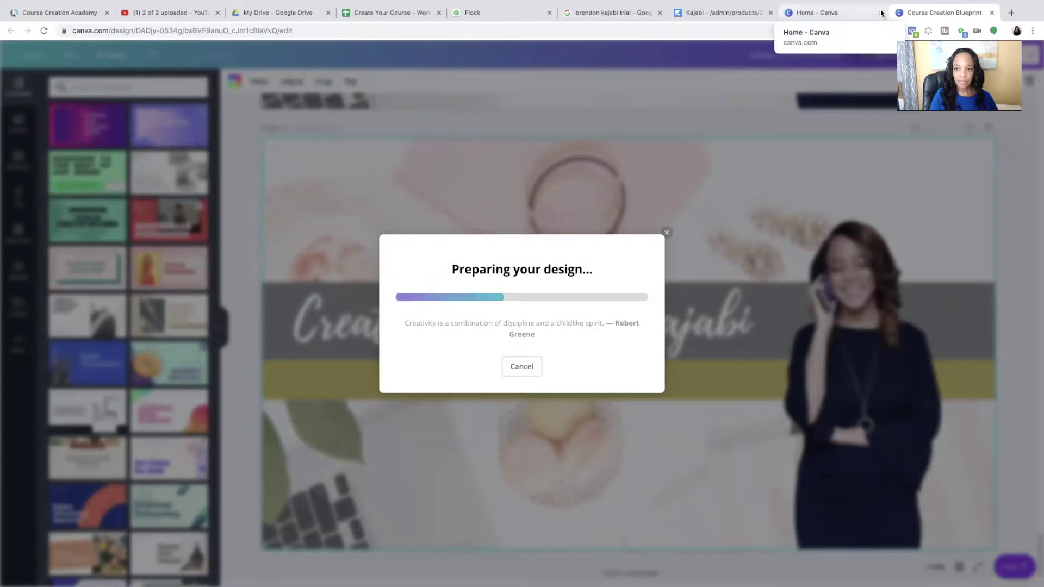
pyautogui.middleClick(781, 17)
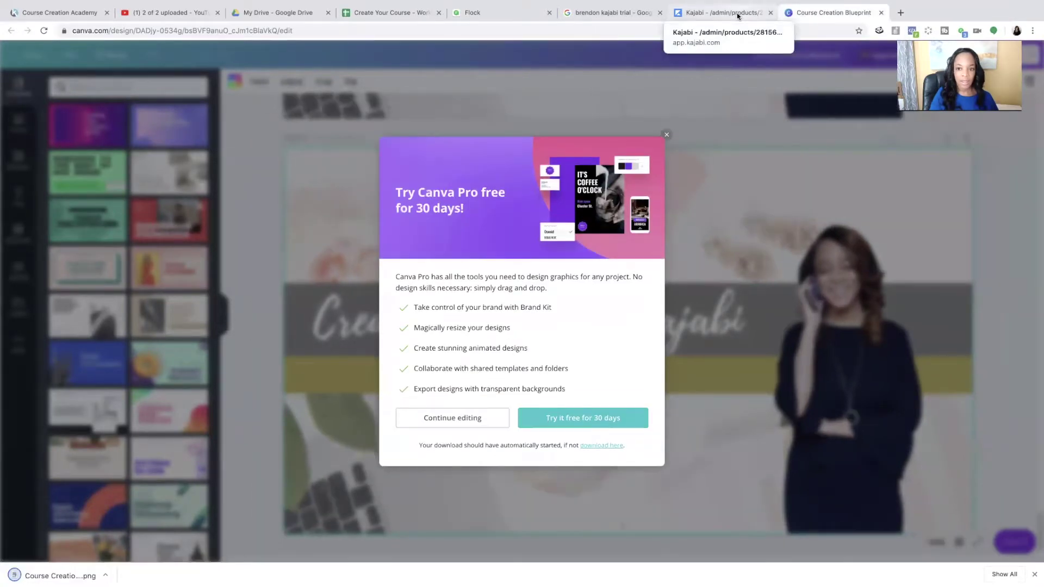
pyautogui.click(737, 16)
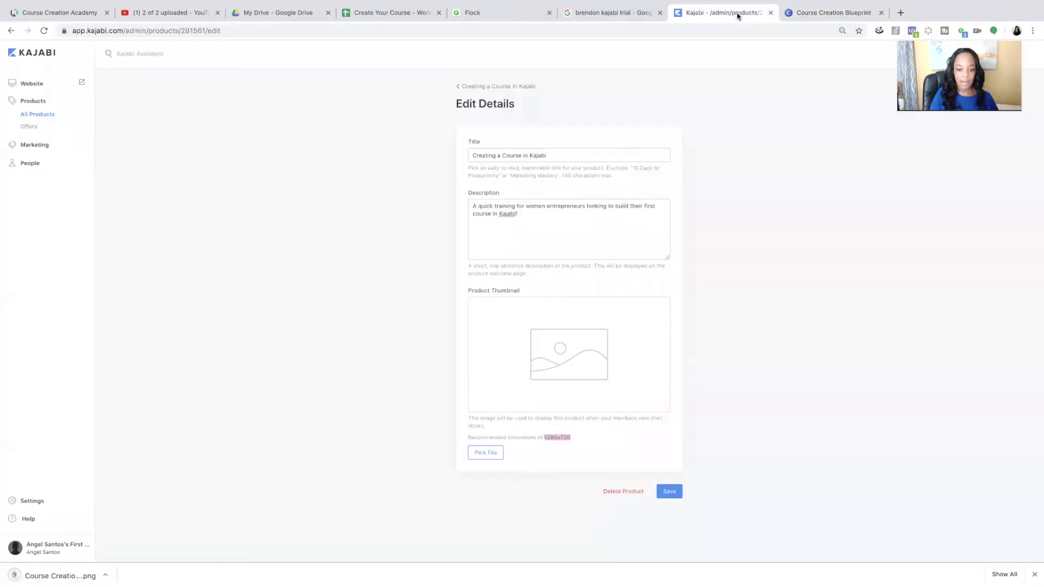
# Step: Upload Course Creation Blueprint (10).png as the product thumbnail, keep the crop, and save the product
pyautogui.click(476, 455)
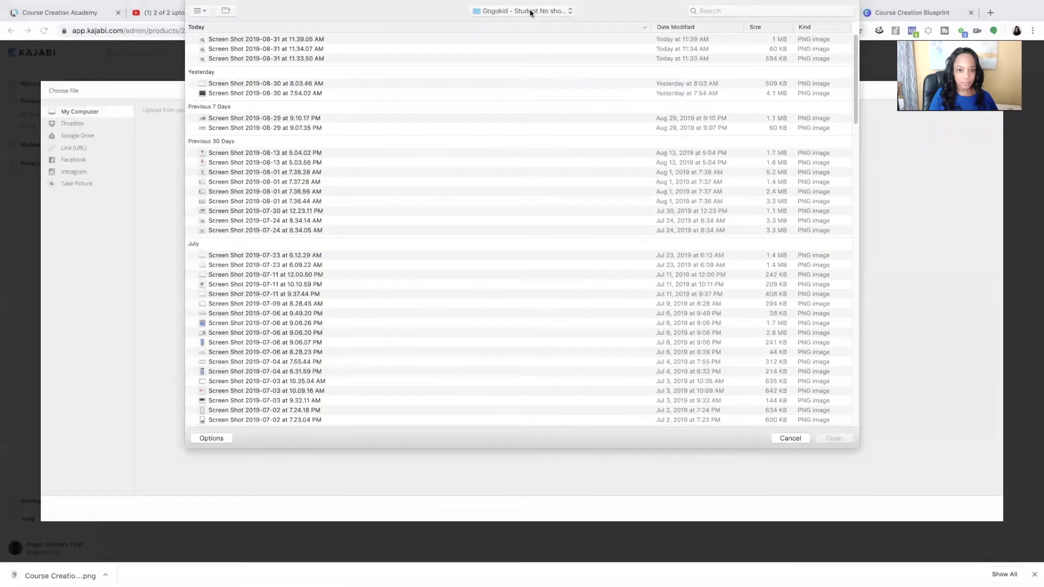
pyautogui.click(531, 12)
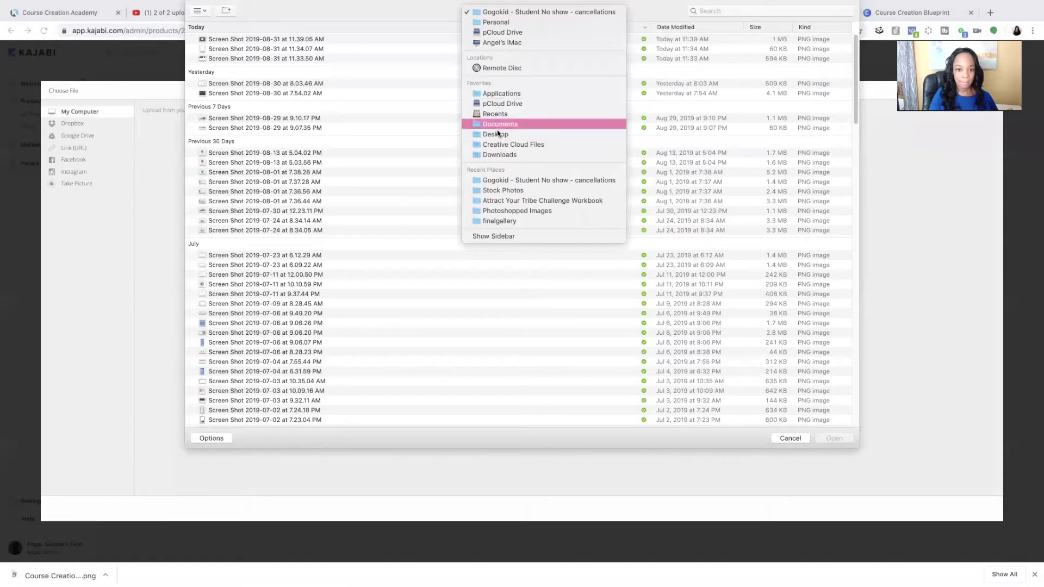
pyautogui.press('Escape')
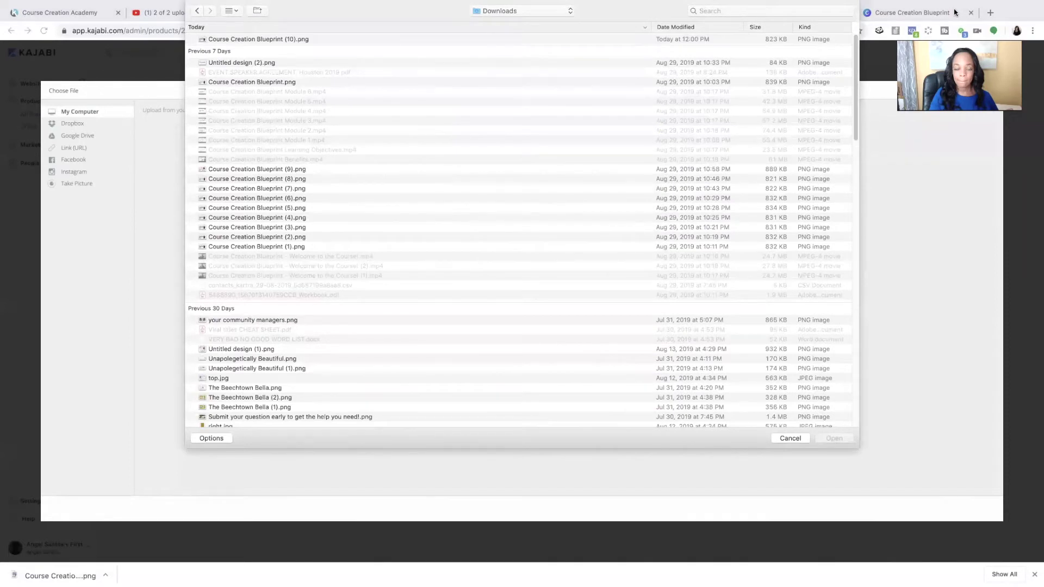
pyautogui.click(252, 40)
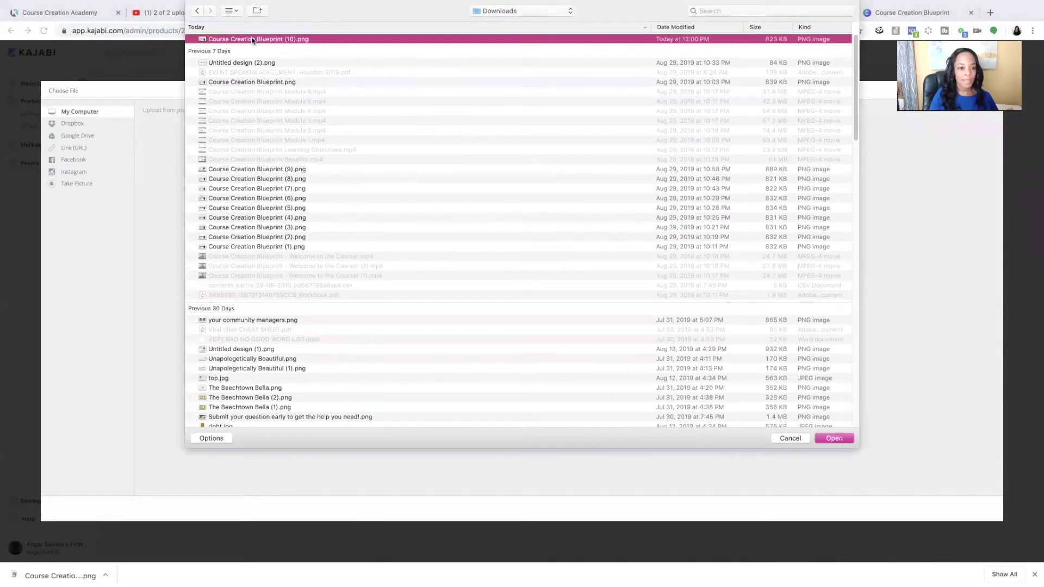
pyautogui.click(844, 440)
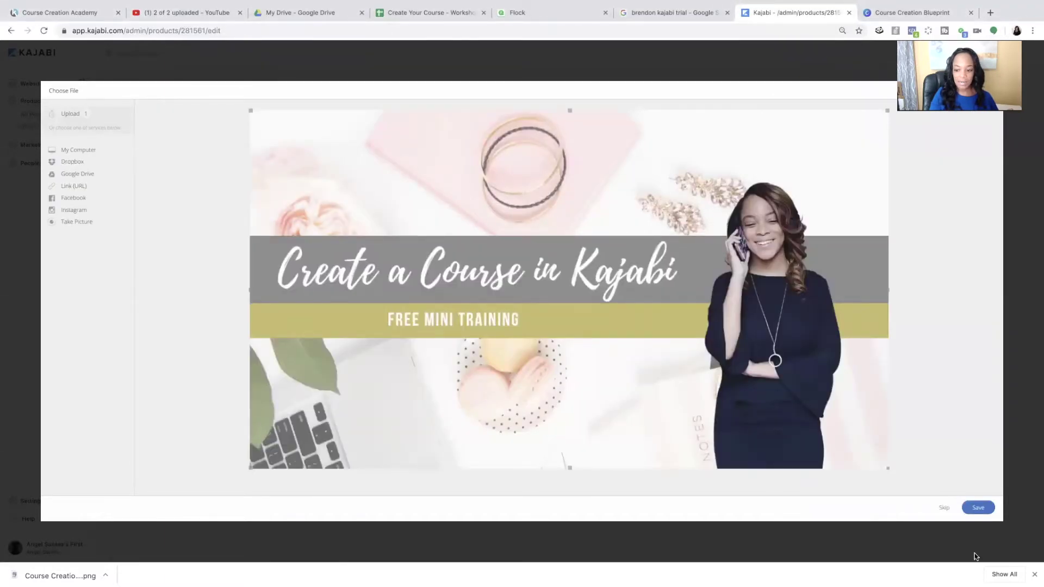
pyautogui.click(976, 511)
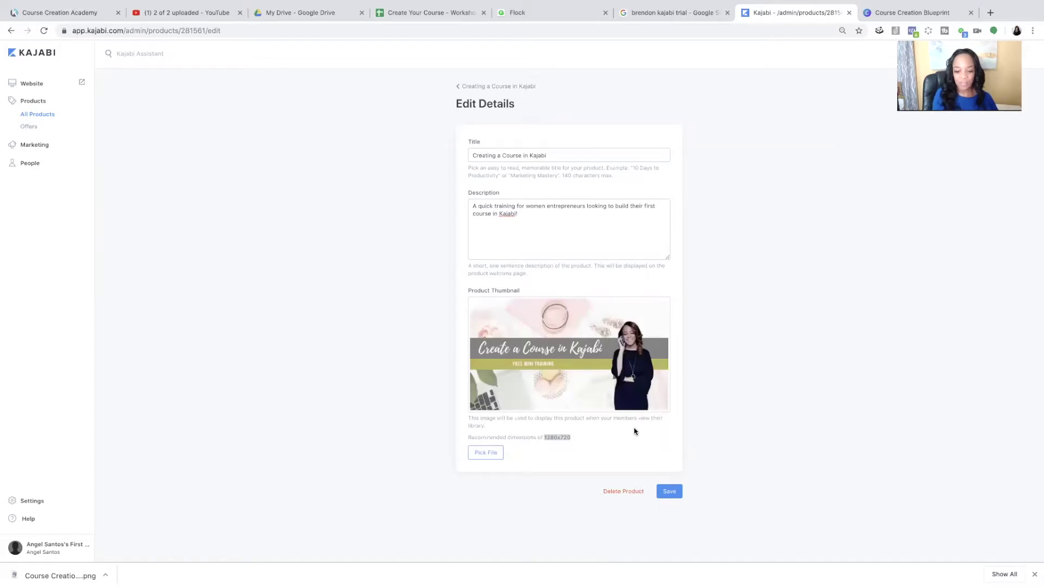
pyautogui.click(671, 491)
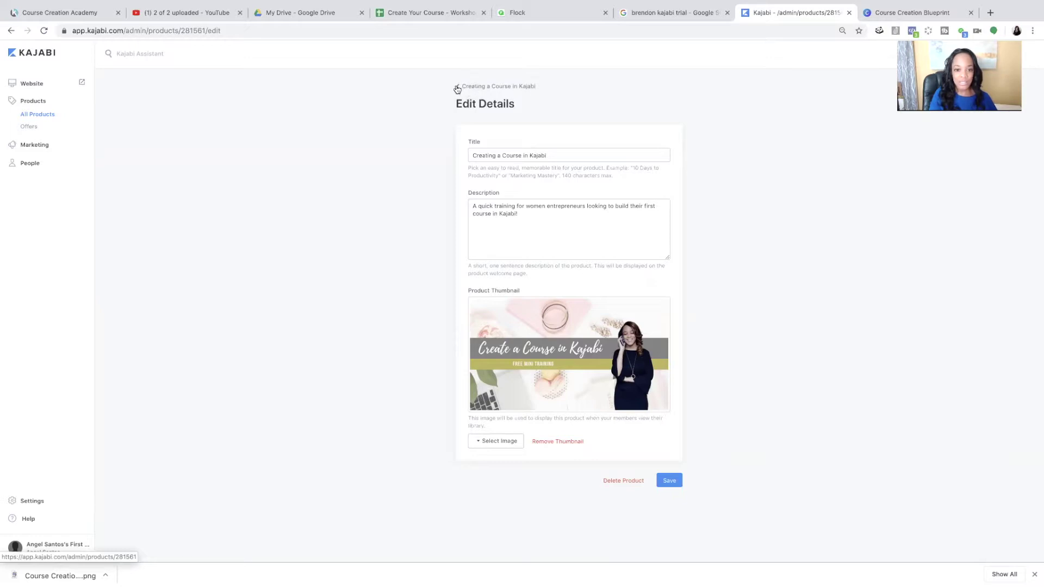
# Step: Return to the Creating a Course in Kajabi overview and open the Welcome Aboard! lesson for editing
pyautogui.click(486, 87)
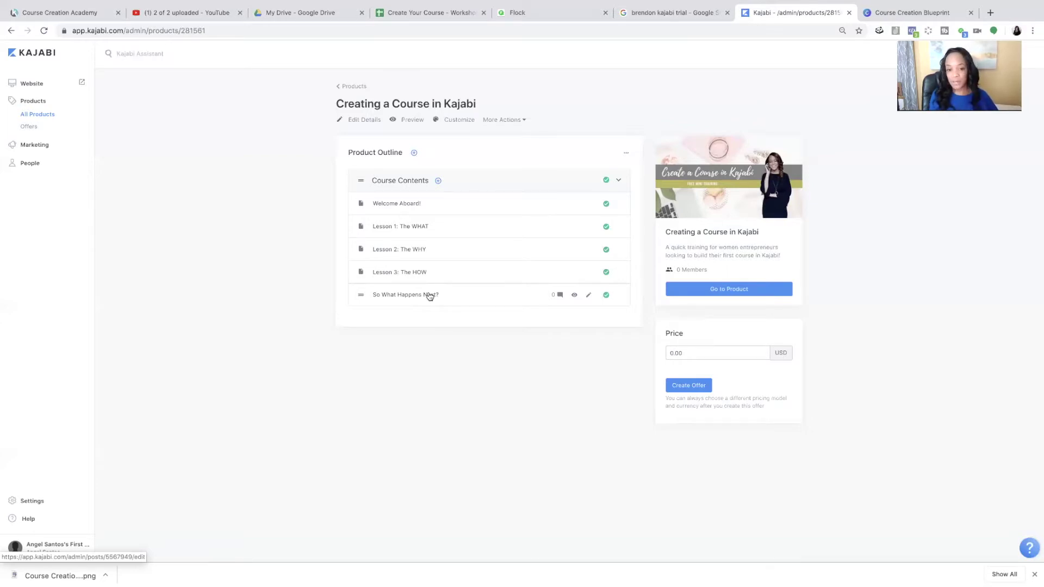
pyautogui.click(590, 205)
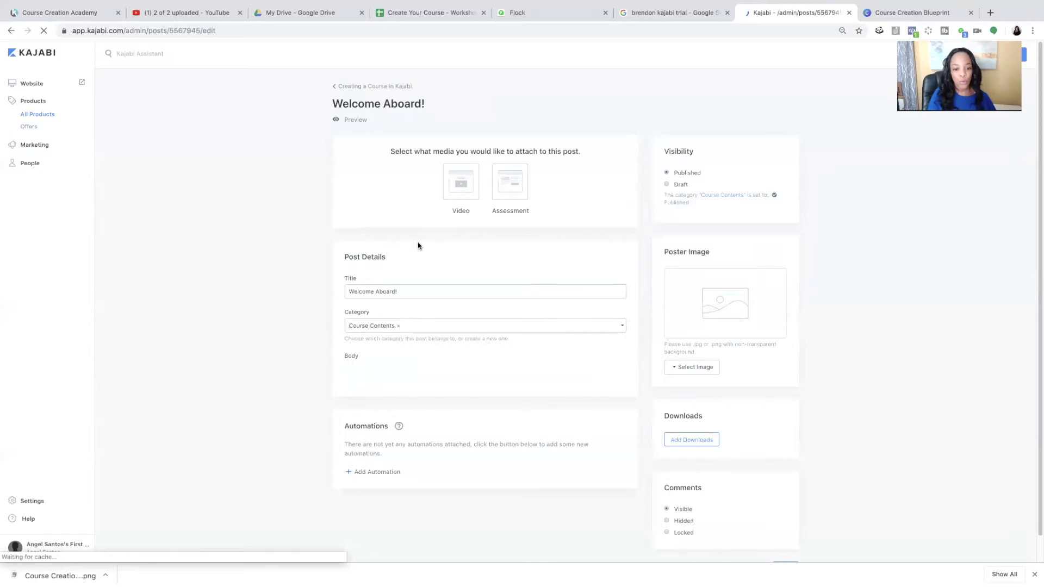
# Step: Delete the Welcome Aboard! lesson title and type the new title Start Here!
pyautogui.doubleClick(386, 292)
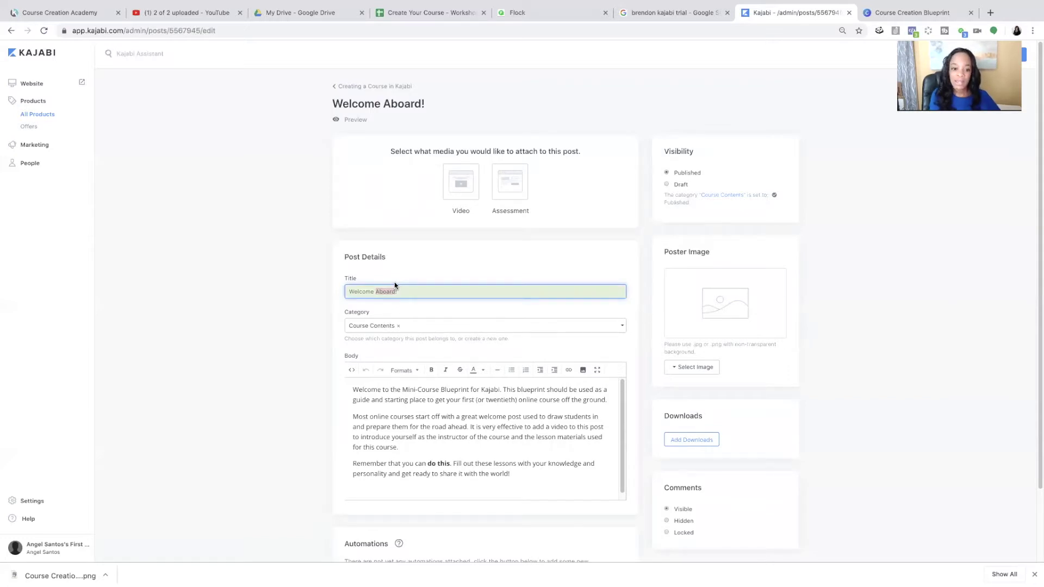
pyautogui.press('BackSpace')
pyautogui.press('BackSpace')
pyautogui.press('BackSpace')
pyautogui.press('BackSpace')
pyautogui.press('BackSpace')
pyautogui.press('BackSpace')
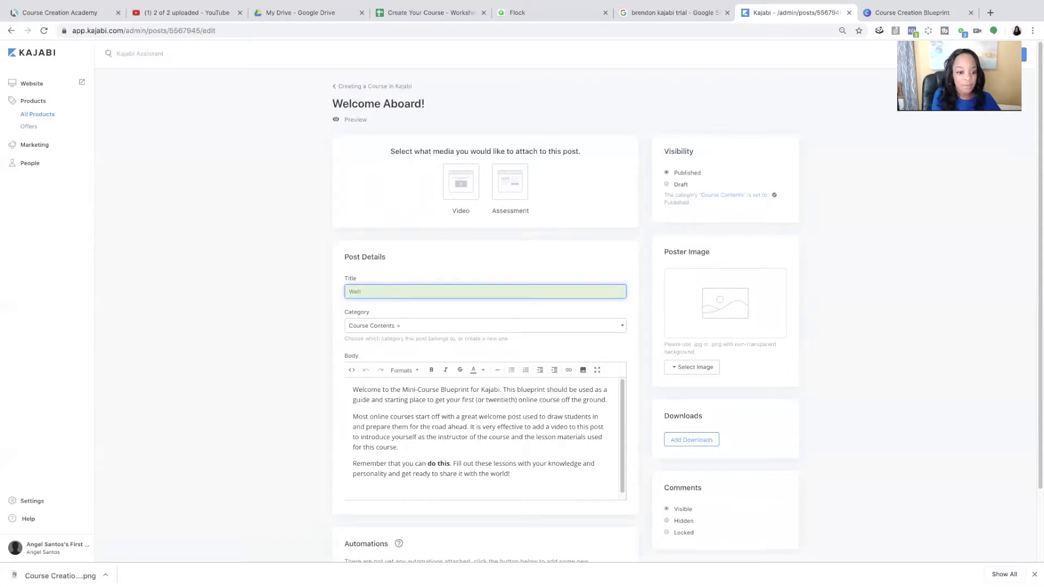
pyautogui.press('BackSpace')
pyautogui.write('STart')
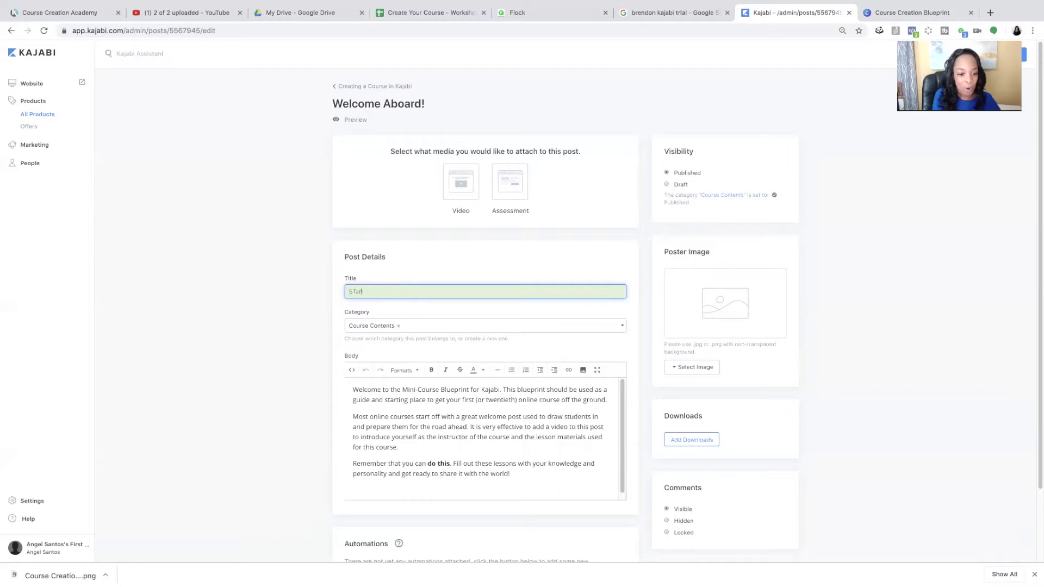
pyautogui.write('rt Here!')
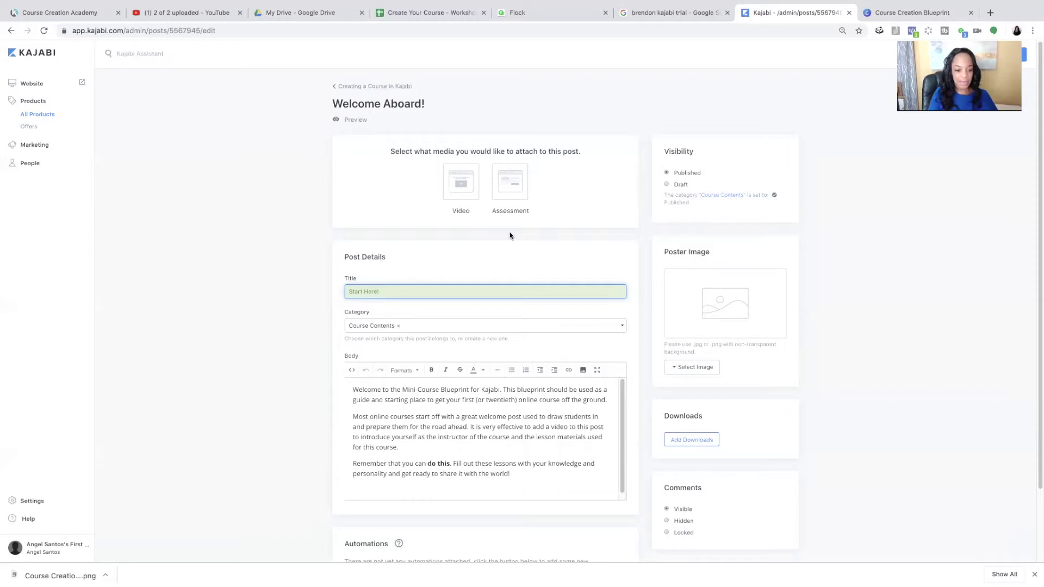
# Step: Select the second paragraph of the lesson's body text and review the post
pyautogui.scroll(-1, 480, 337)
pyautogui.scroll(-1, 481, 337)
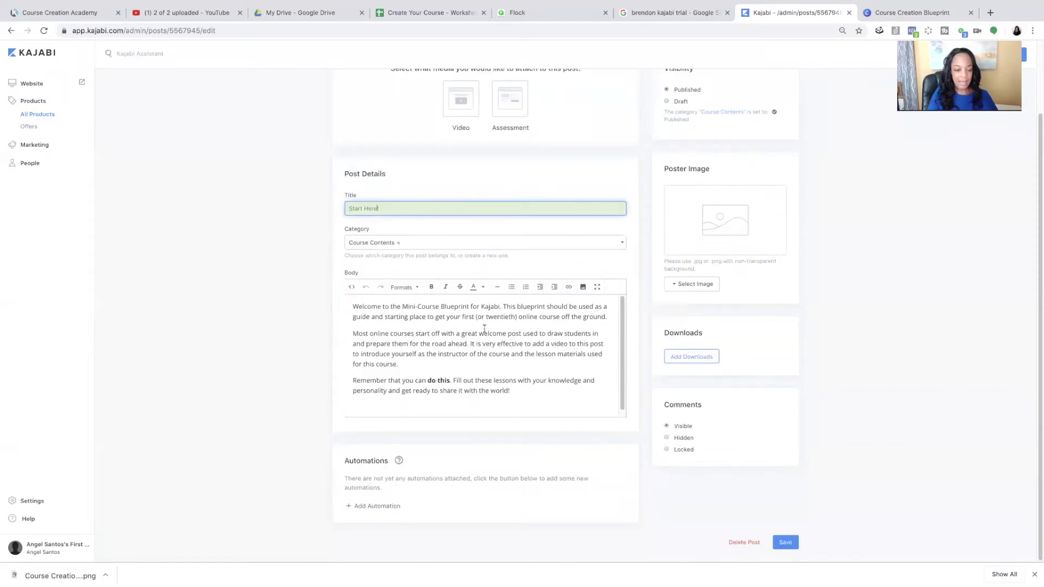
pyautogui.click(373, 308)
pyautogui.tripleClick(379, 334)
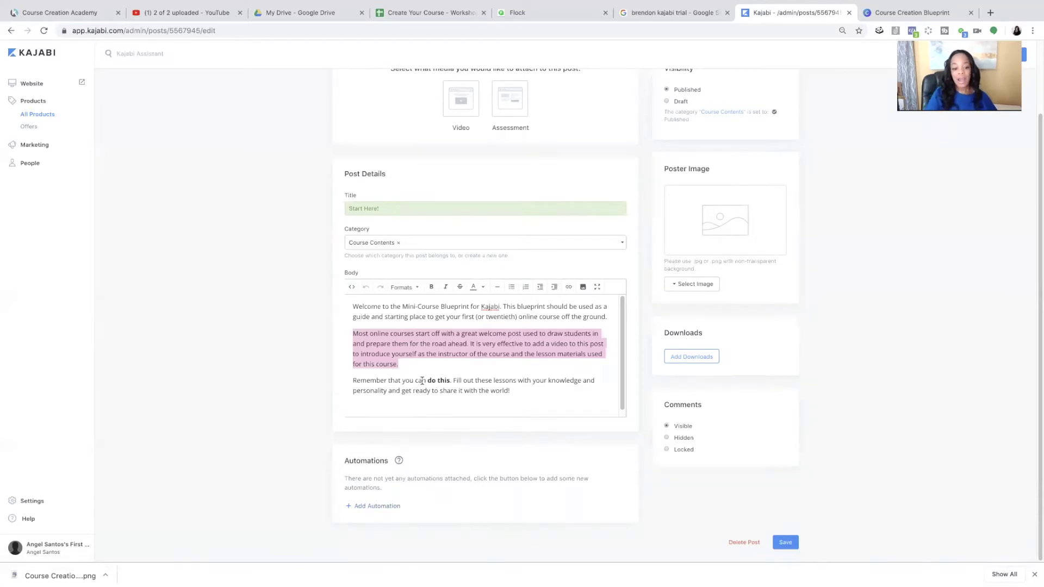
pyautogui.scroll(1, 422, 380)
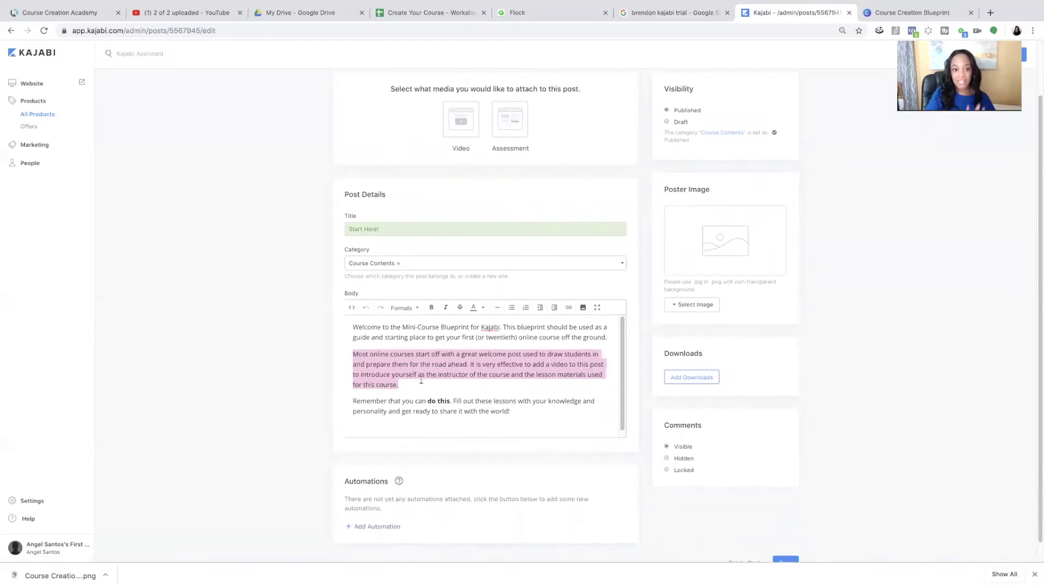
pyautogui.scroll(1, 422, 380)
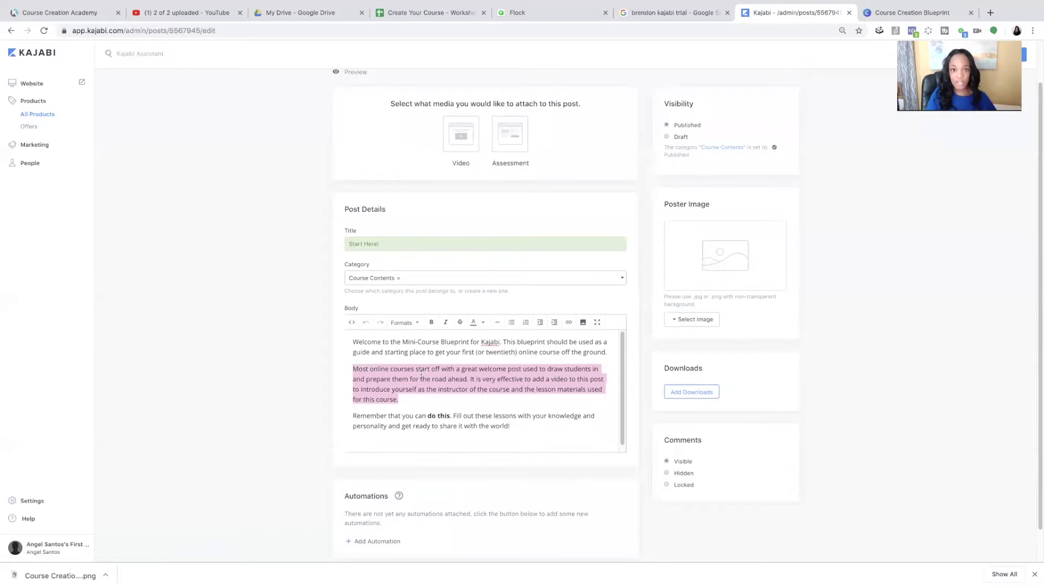
pyautogui.scroll(-1, 421, 374)
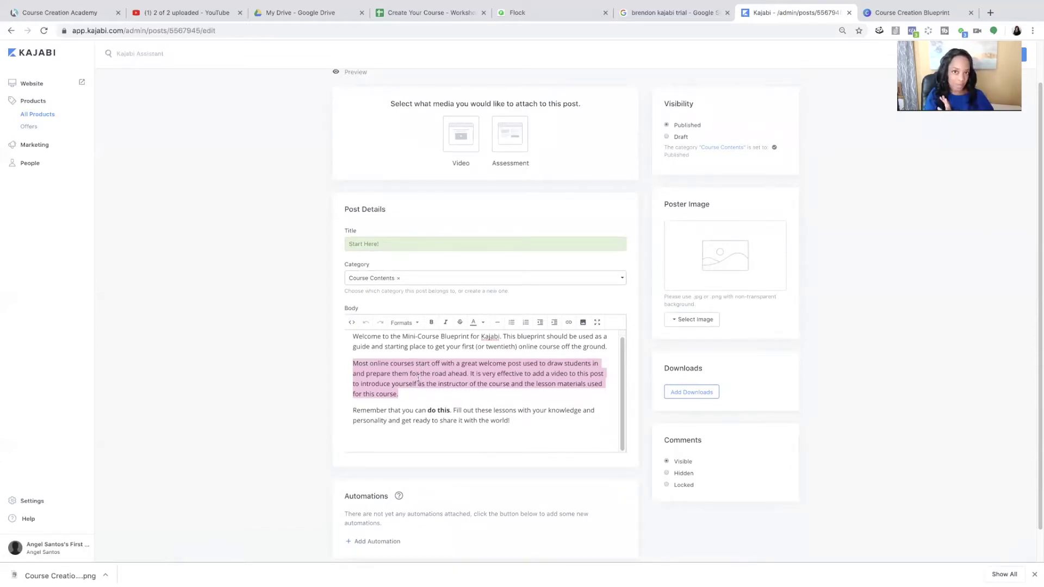
pyautogui.scroll(-1, 416, 371)
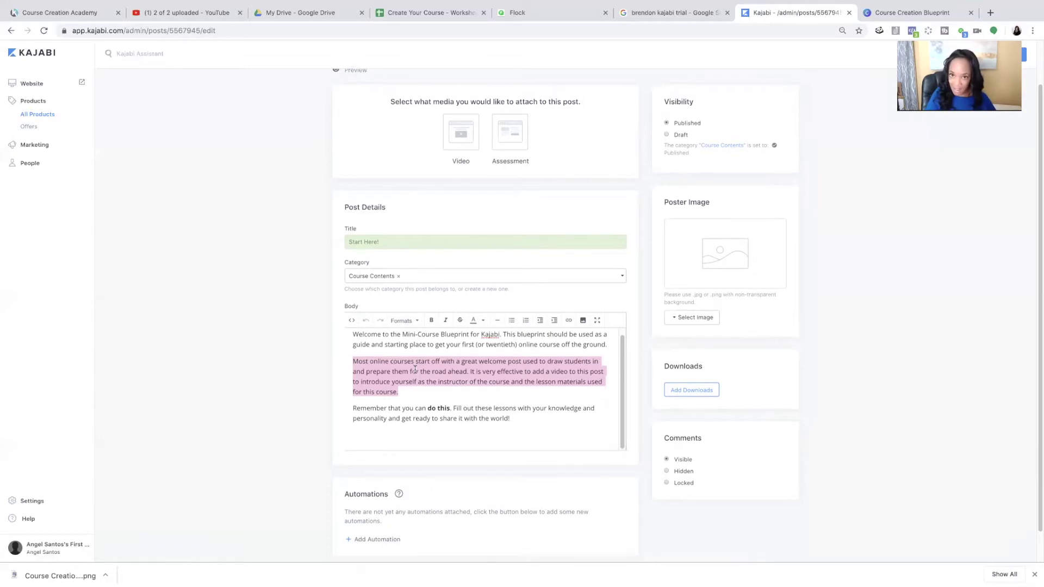
pyautogui.scroll(-1, 412, 378)
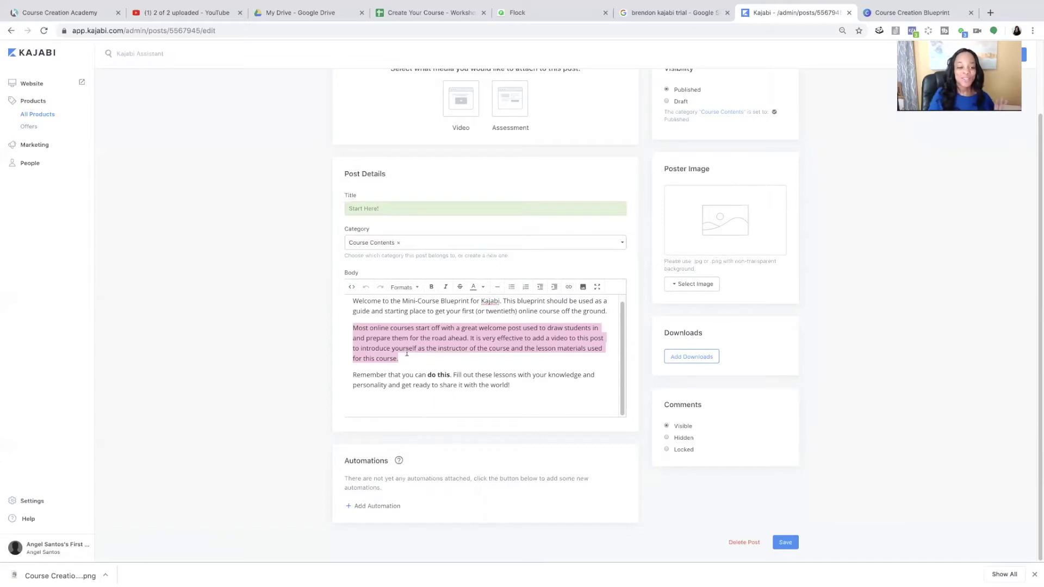
# Step: Select all of the lesson's body text and return to the media section at the top
pyautogui.click(438, 372)
pyautogui.hotkey('ctrl', 'a')
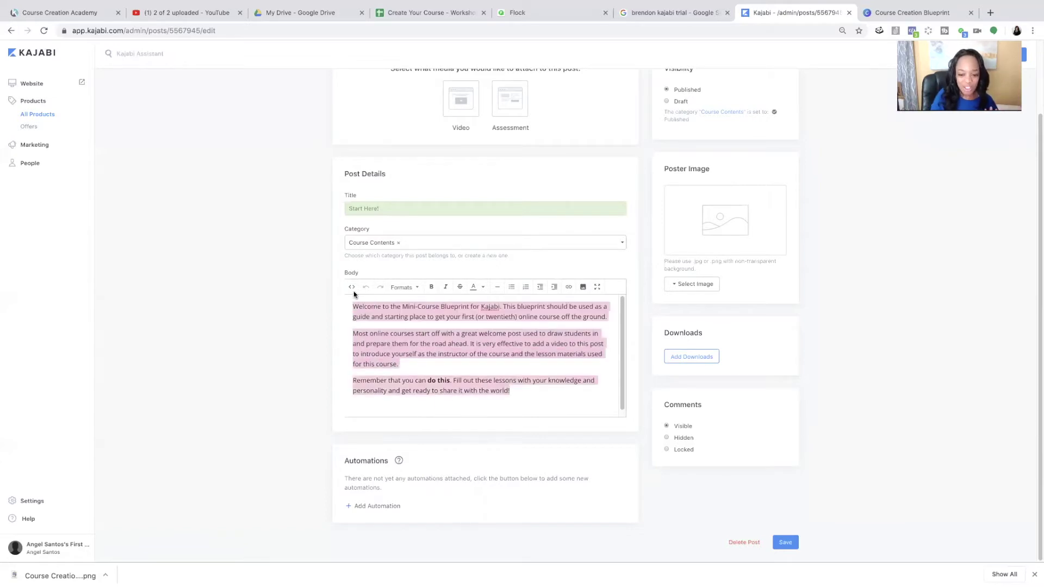
pyautogui.scroll(1, 382, 338)
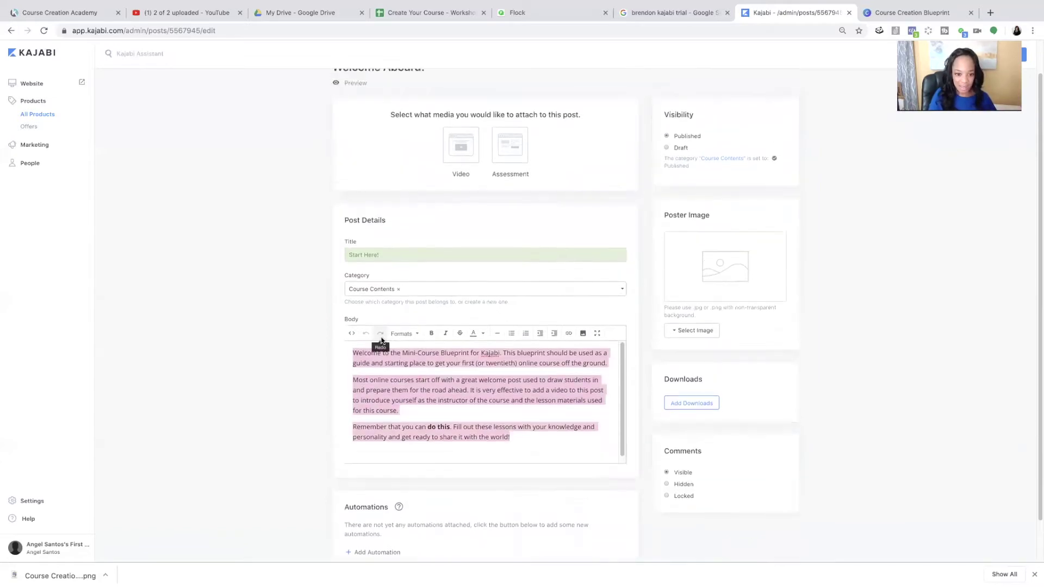
pyautogui.scroll(1, 380, 344)
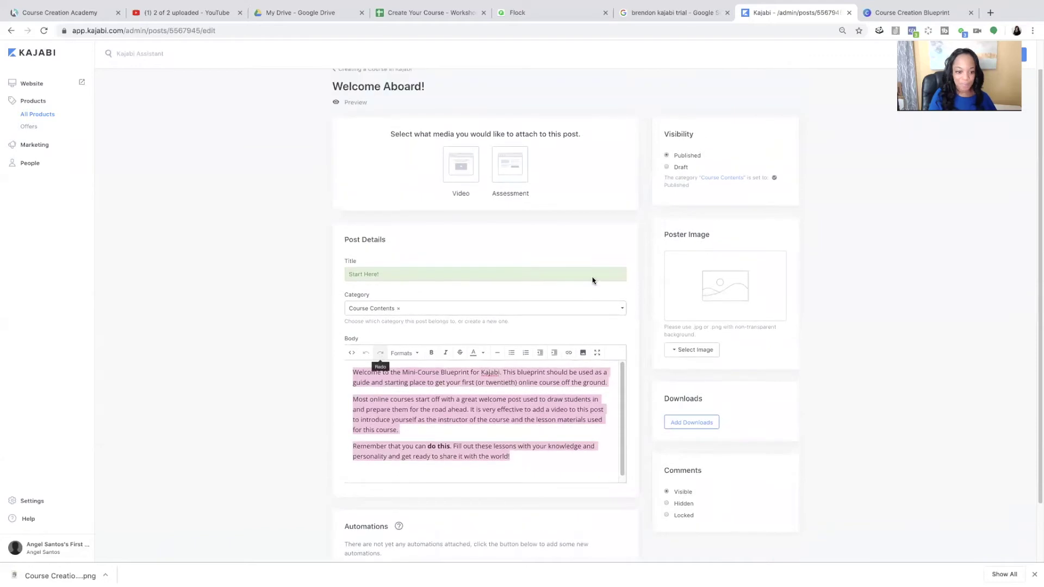
# Step: Set the lesson media to Video and start a video upload from the computer
pyautogui.click(457, 168)
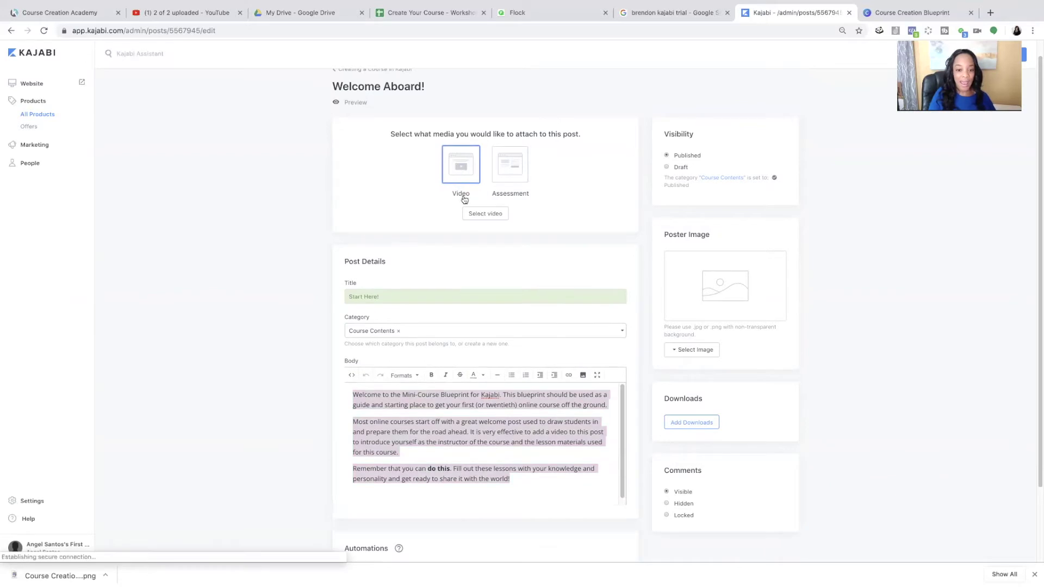
pyautogui.click(487, 213)
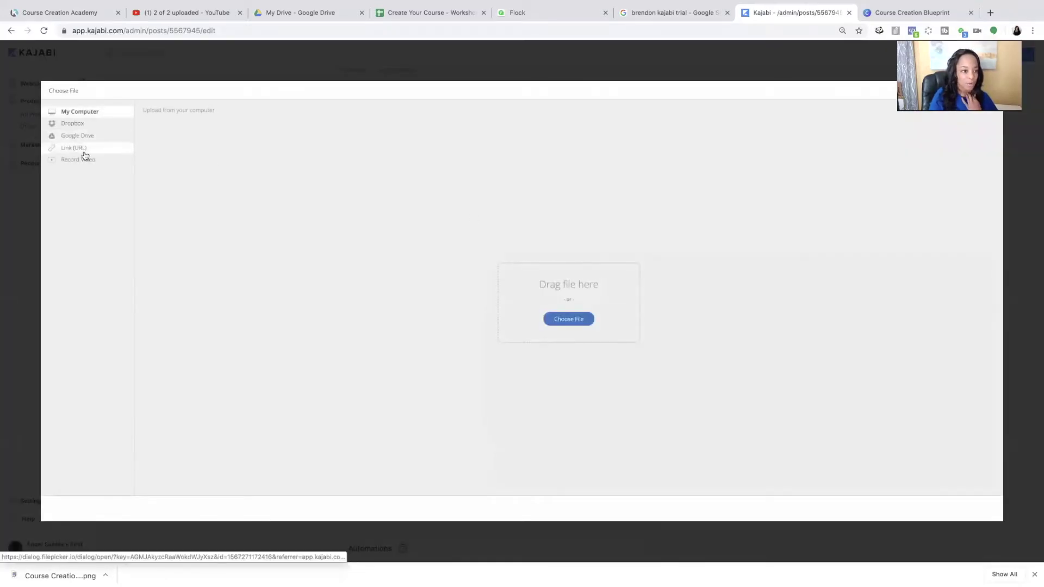
pyautogui.click(554, 321)
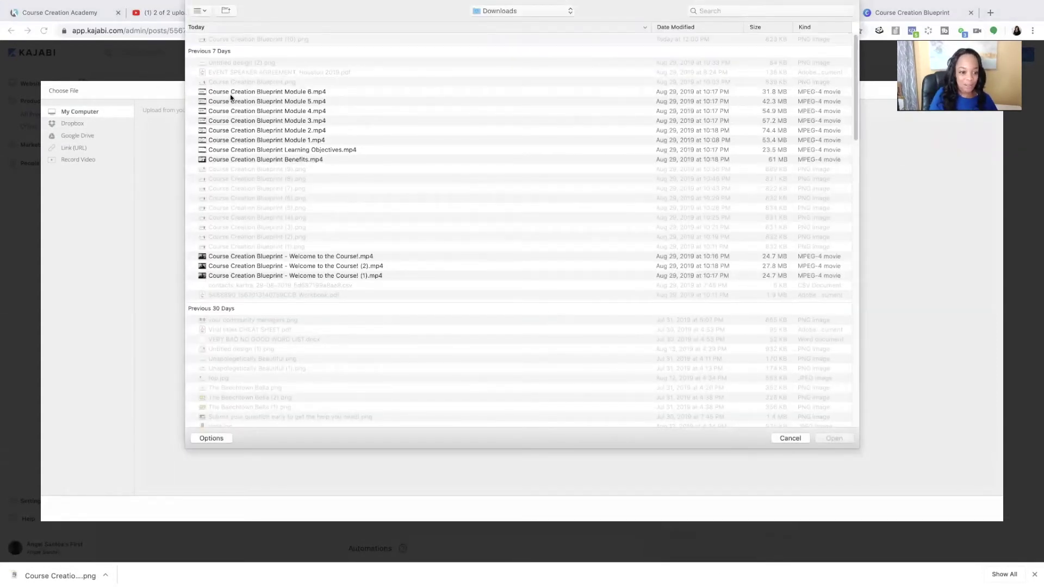
# Step: Pick course_newbies_new_welcome.mov from Desktop > Folder for Desktop Files (Declutter) and upload it
pyautogui.click(311, 258)
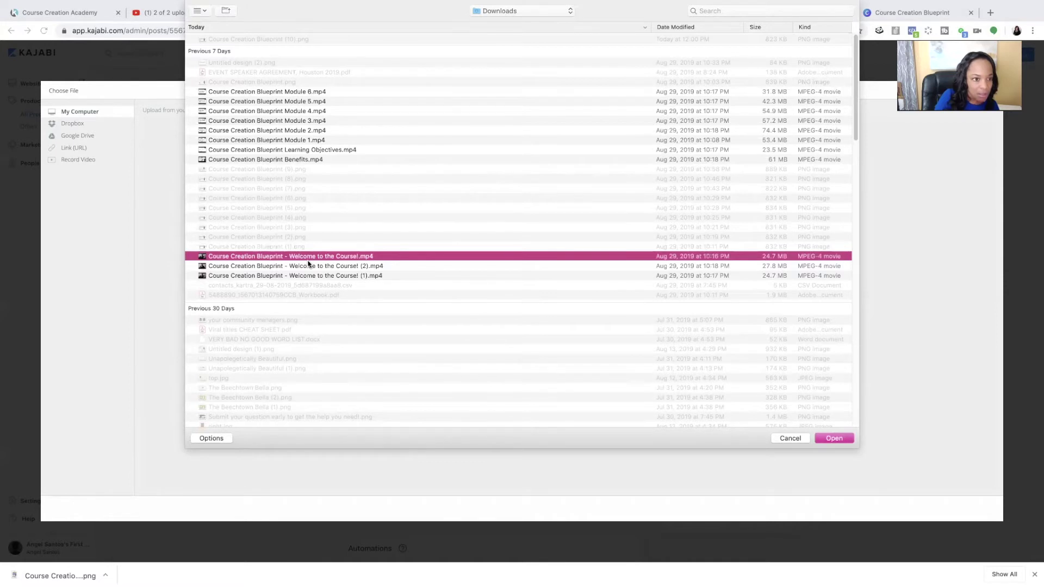
pyautogui.scroll(-1, 309, 263)
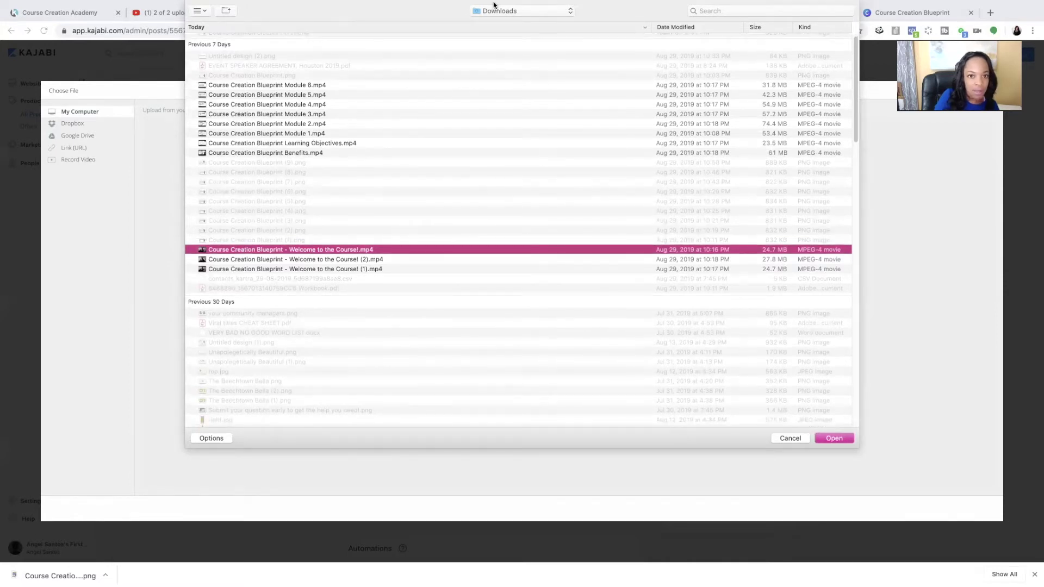
pyautogui.click(495, 33)
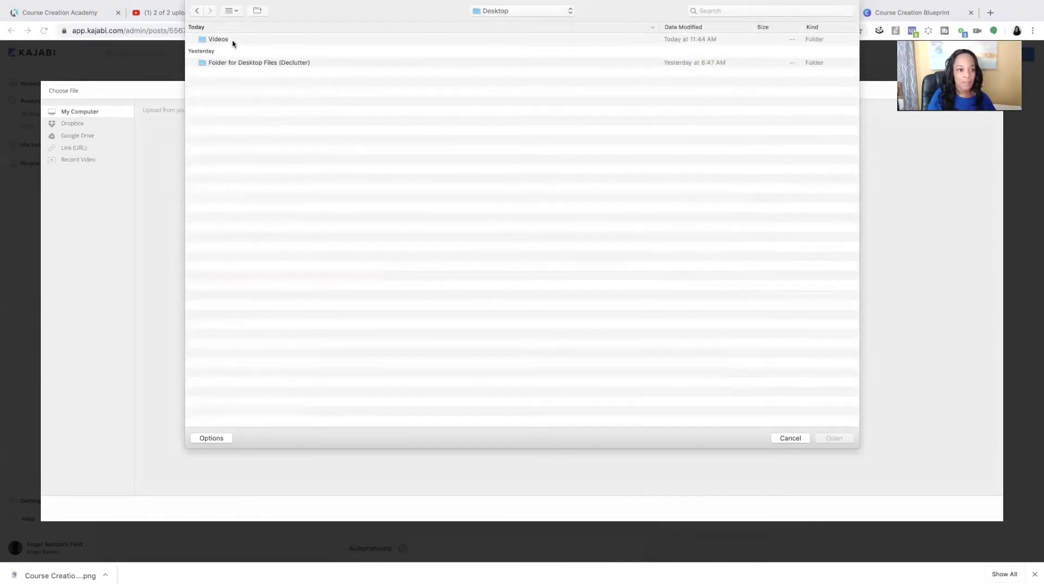
pyautogui.doubleClick(215, 38)
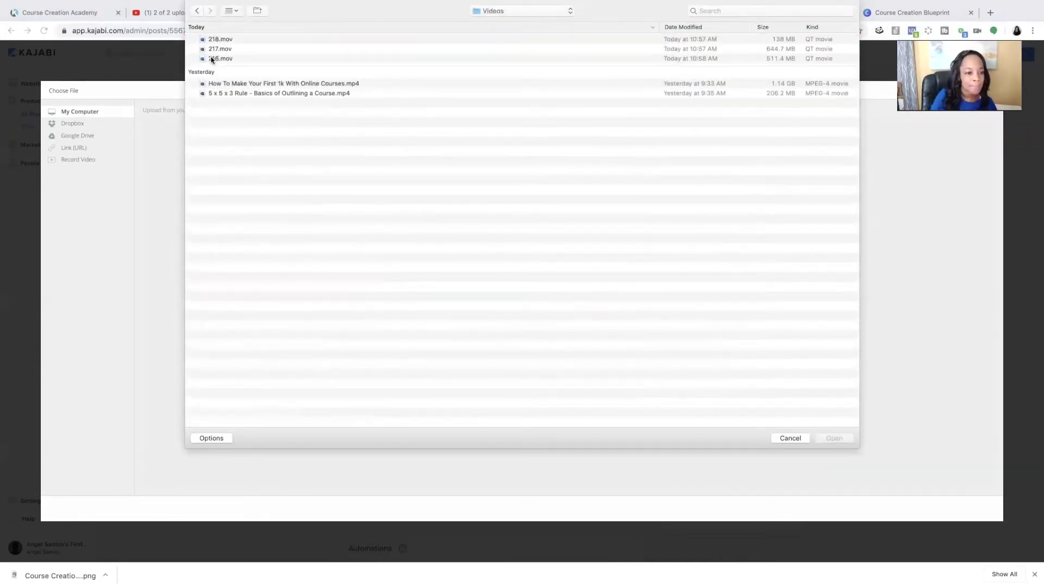
pyautogui.click(197, 11)
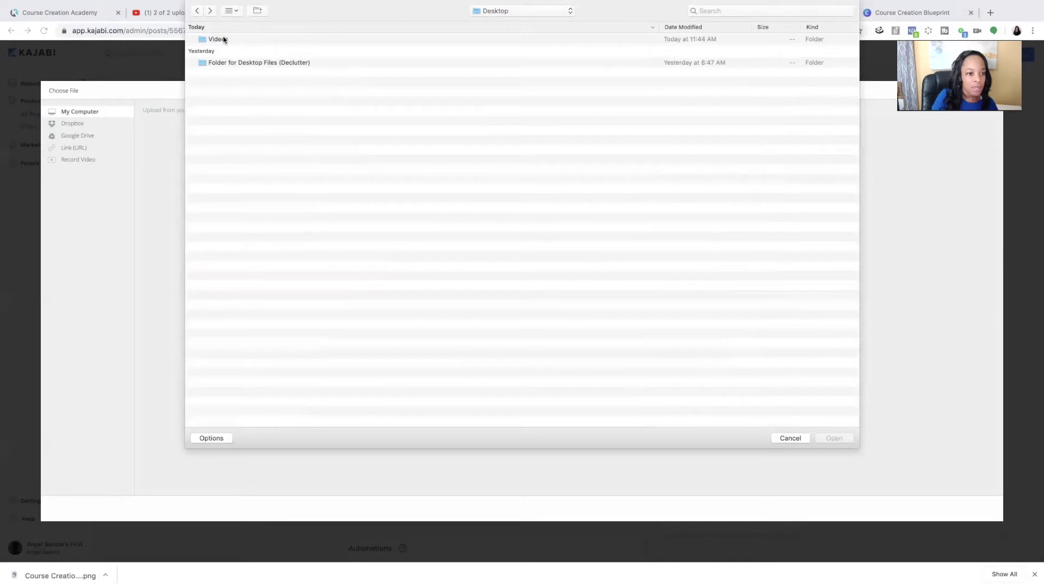
pyautogui.doubleClick(230, 63)
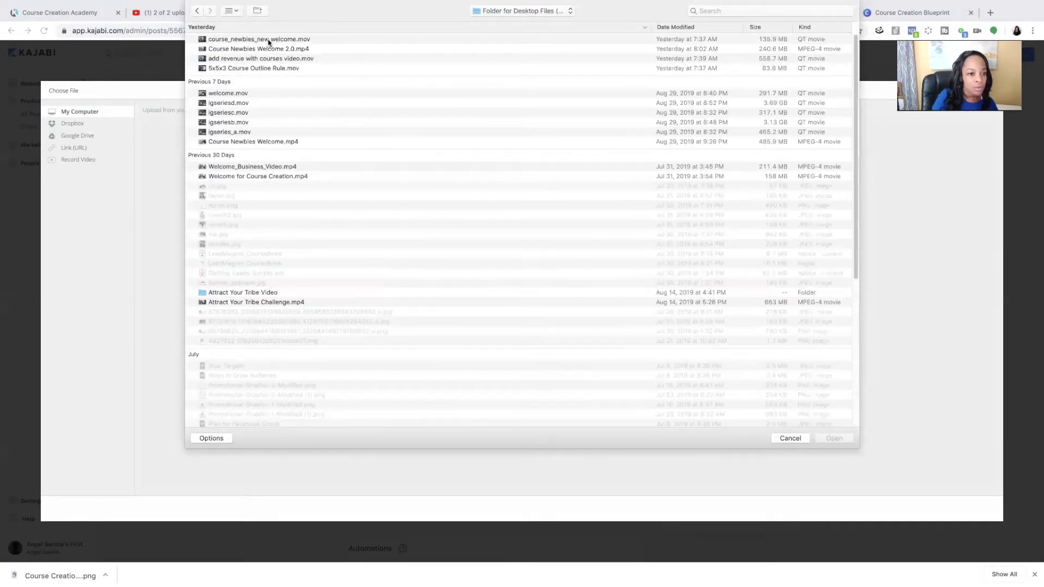
pyautogui.click(268, 39)
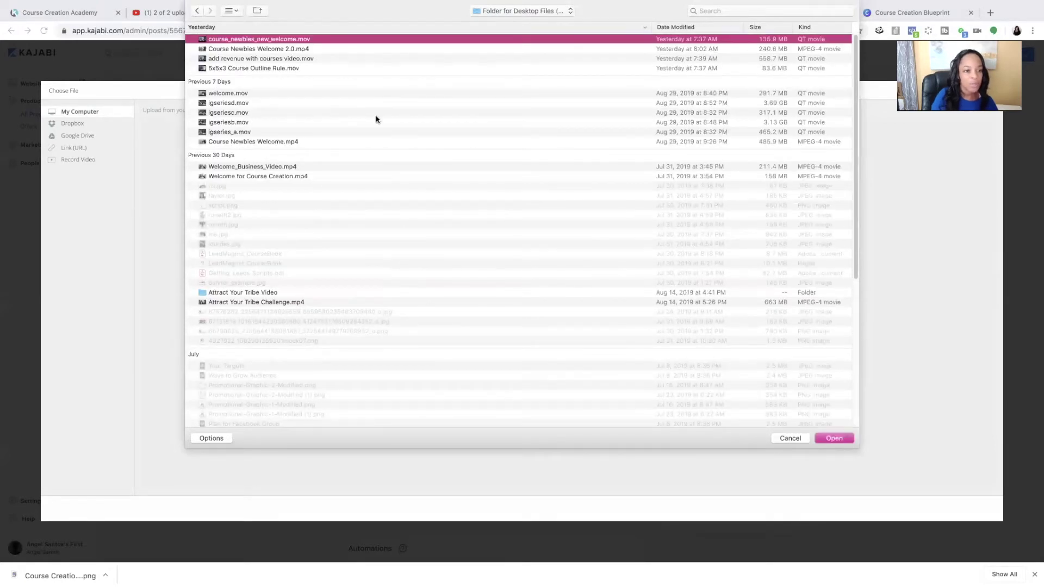
pyautogui.click(847, 440)
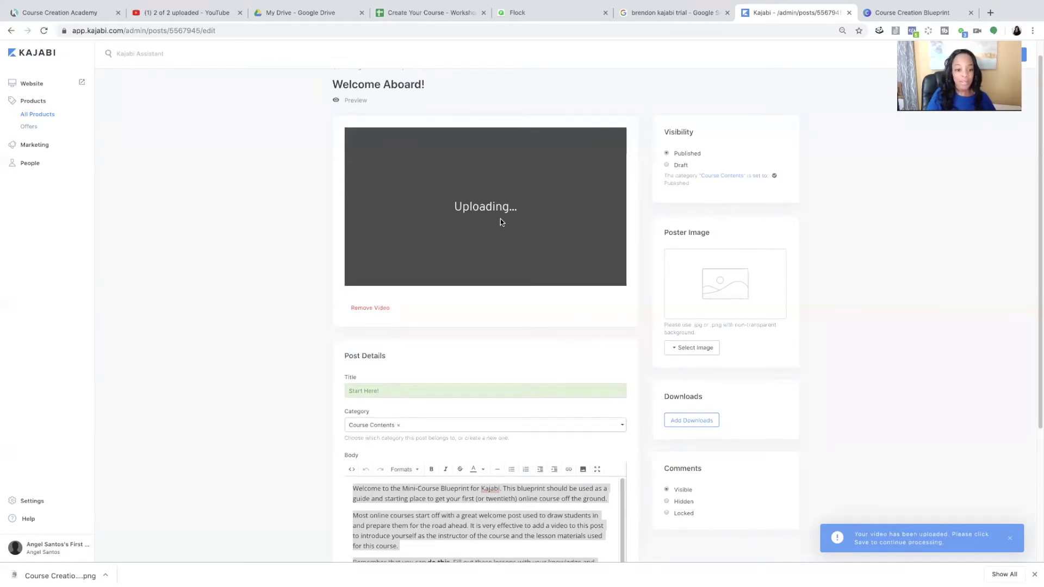
# Step: Scroll through the post editor while the welcome video uploads and finishes encoding
pyautogui.scroll(-1, 500, 219)
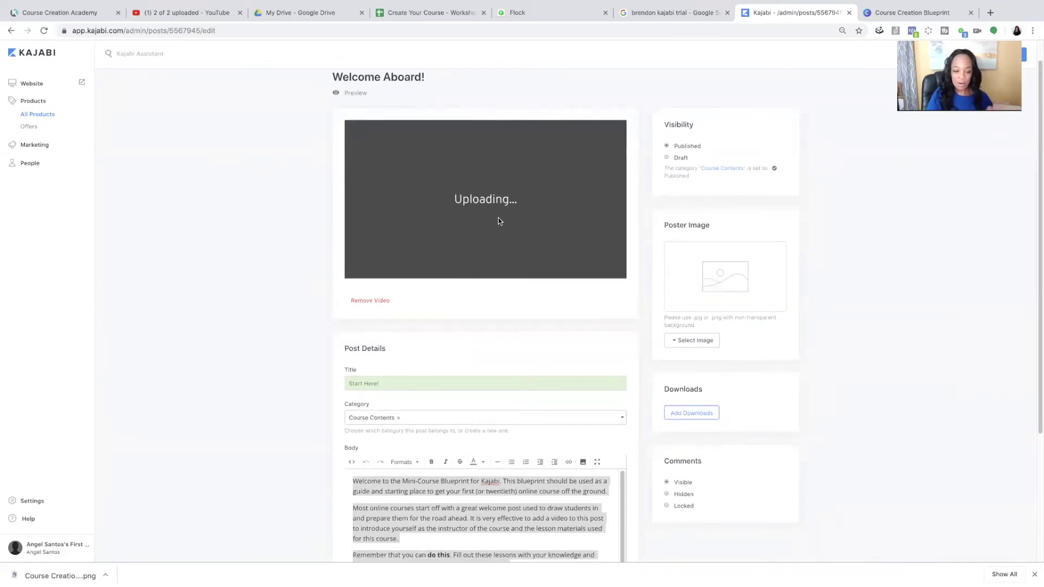
pyautogui.scroll(-1, 498, 218)
pyautogui.scroll(-1, 498, 218)
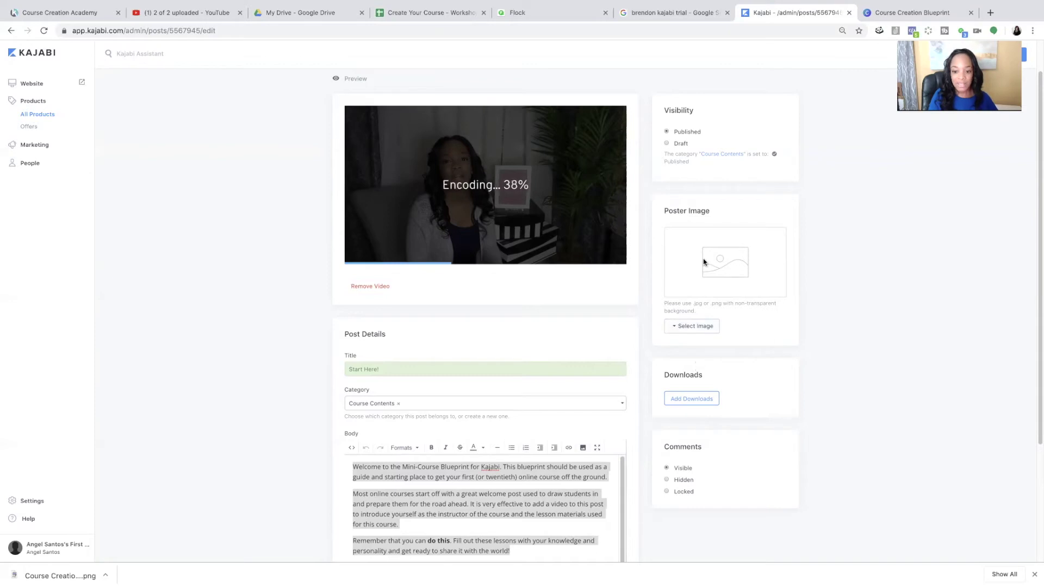
pyautogui.scroll(1, 697, 278)
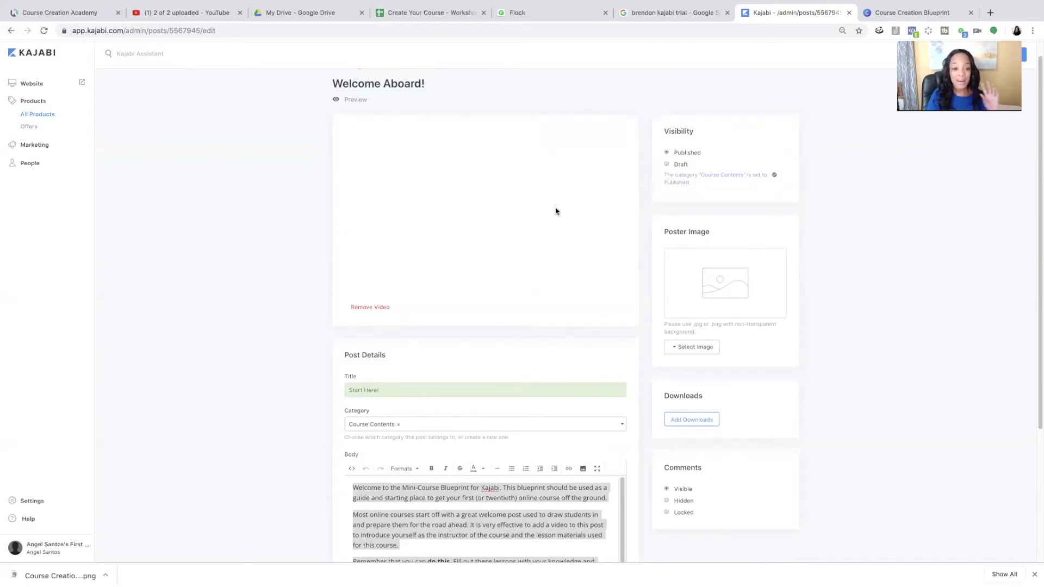
pyautogui.scroll(1, 549, 205)
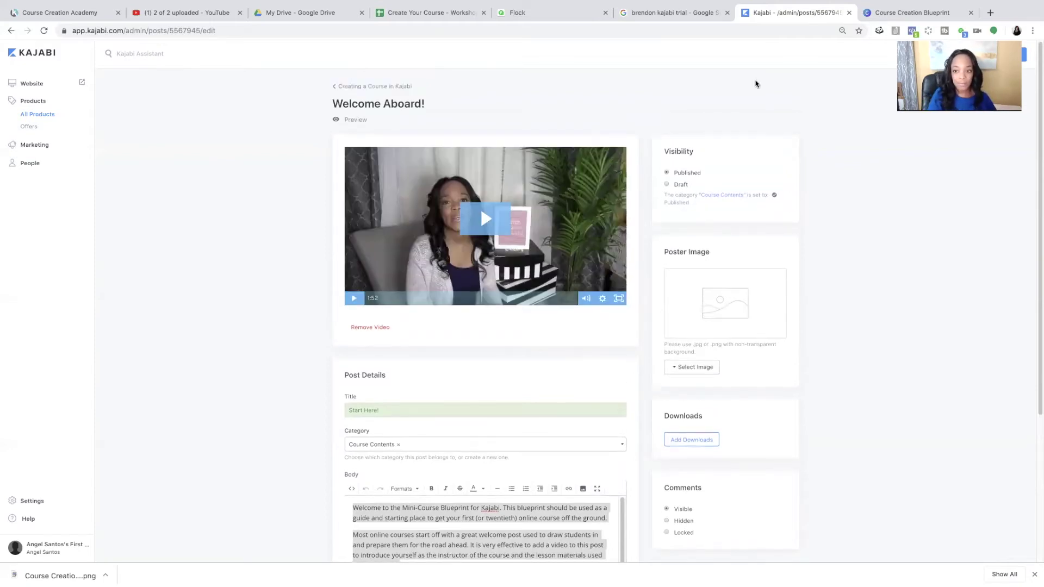
# Step: In the Course Creation Blueprint design, turn the title bar pink and the FREE MINI TRAINING bar grey
pyautogui.click(880, 11)
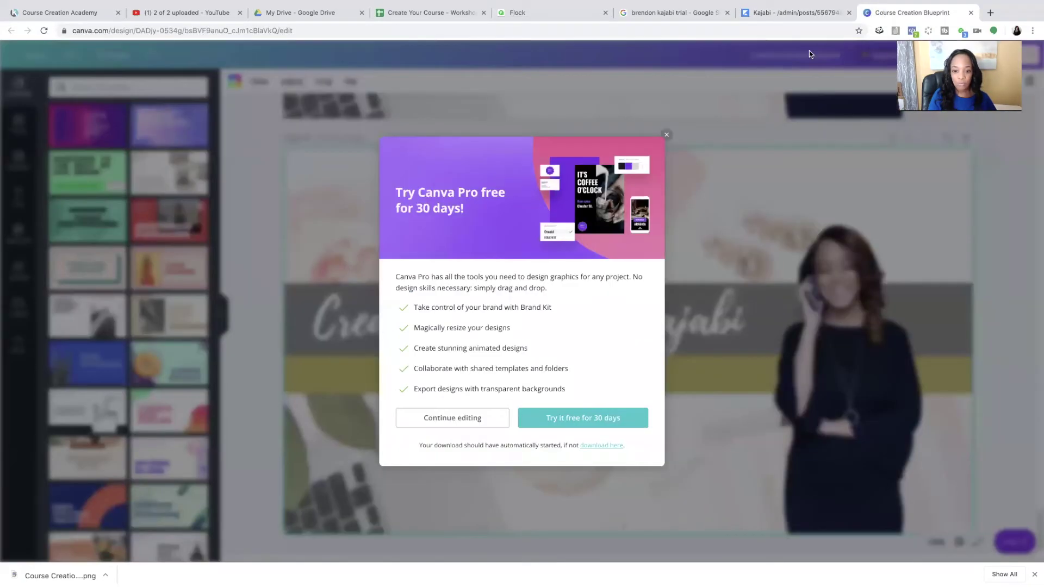
pyautogui.click(666, 134)
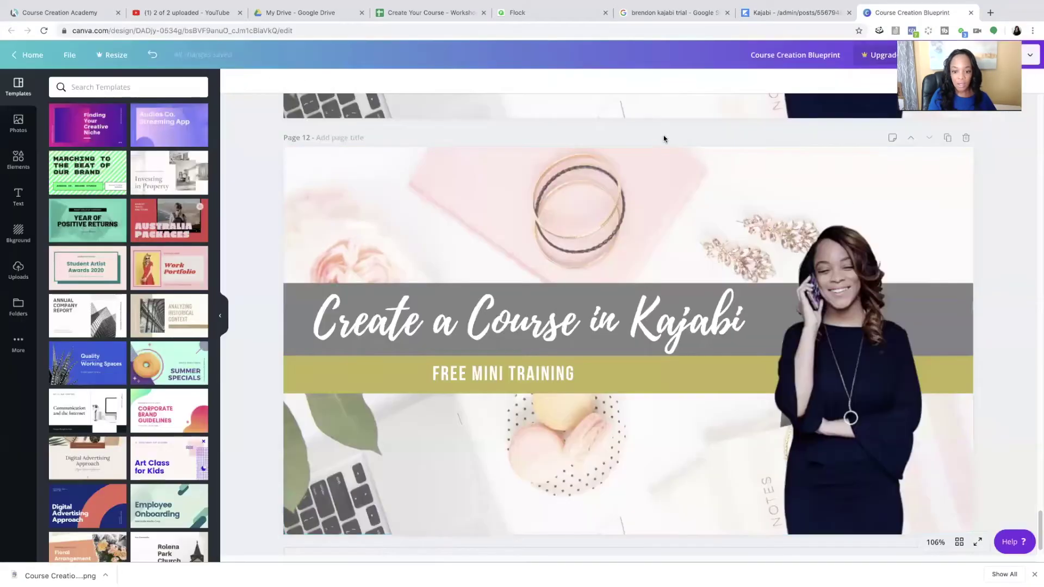
pyautogui.scroll(-1, 544, 255)
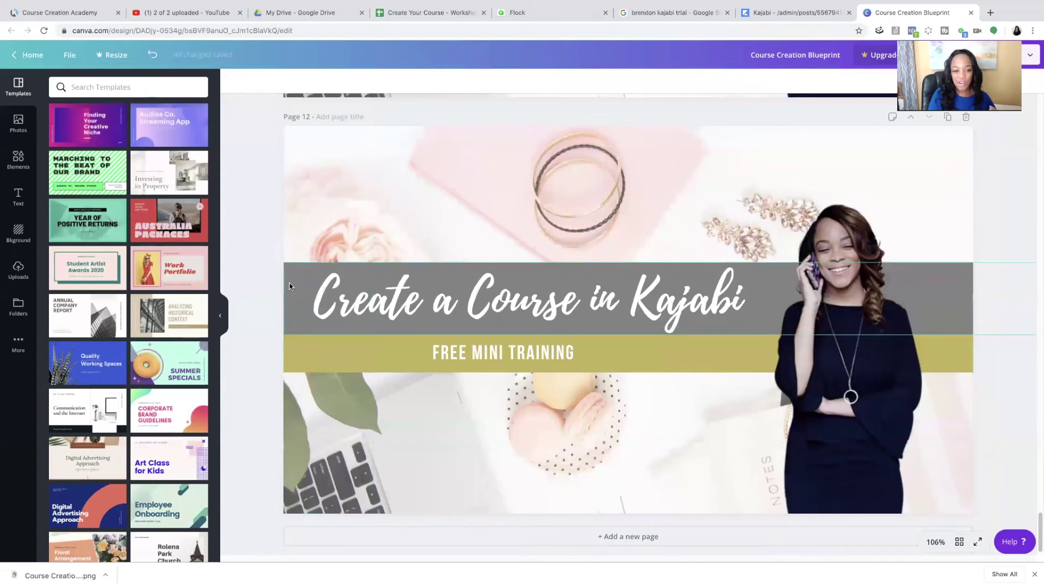
pyautogui.click(292, 284)
pyautogui.click(234, 81)
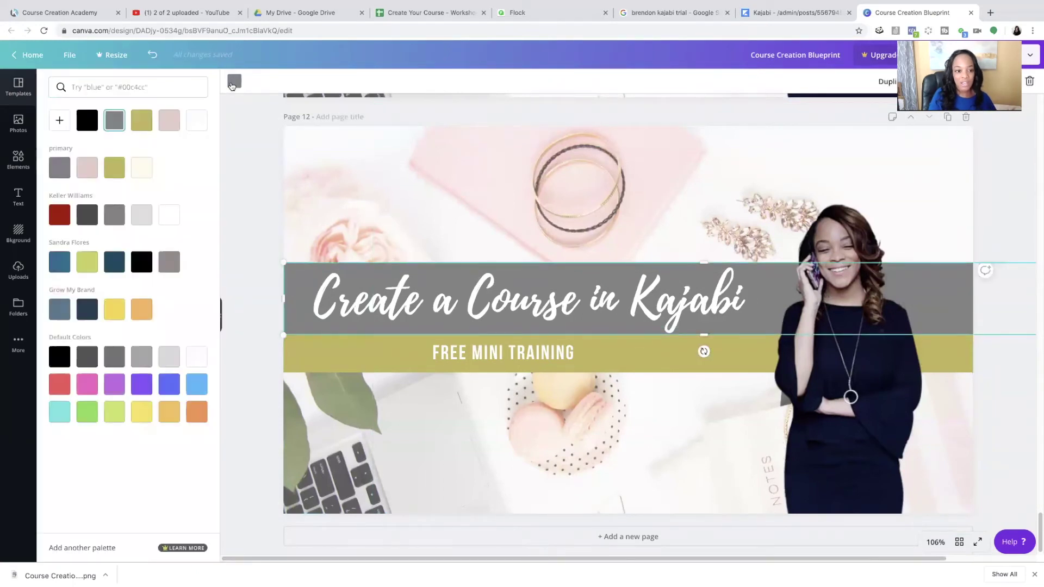
pyautogui.click(168, 125)
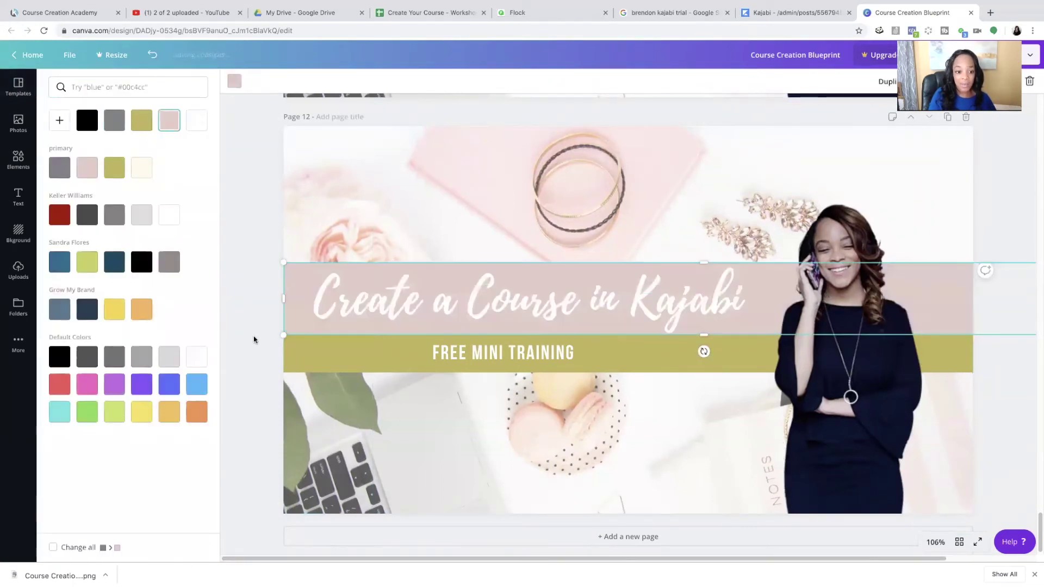
pyautogui.click(328, 358)
pyautogui.click(292, 358)
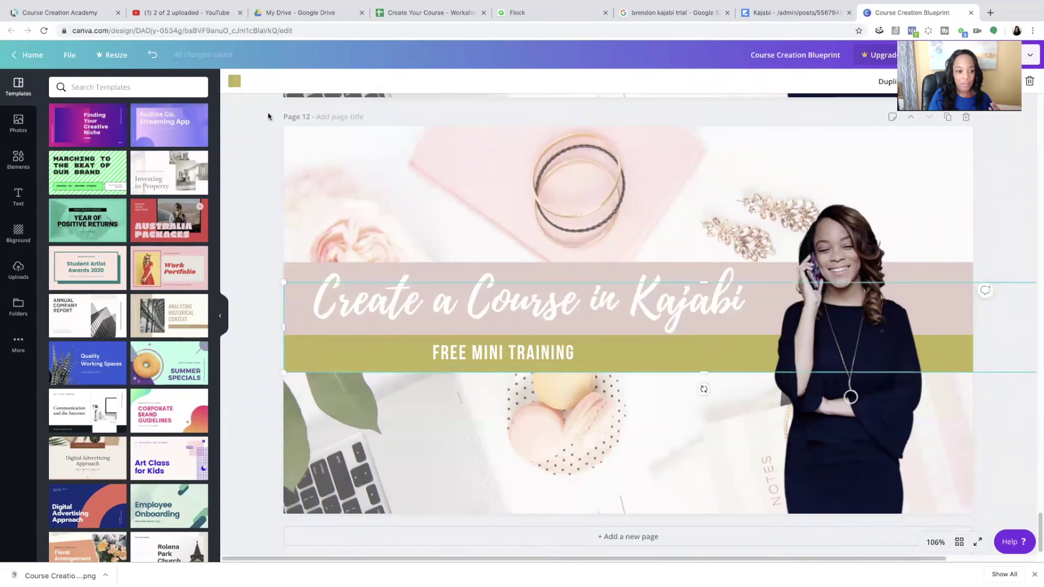
pyautogui.click(234, 81)
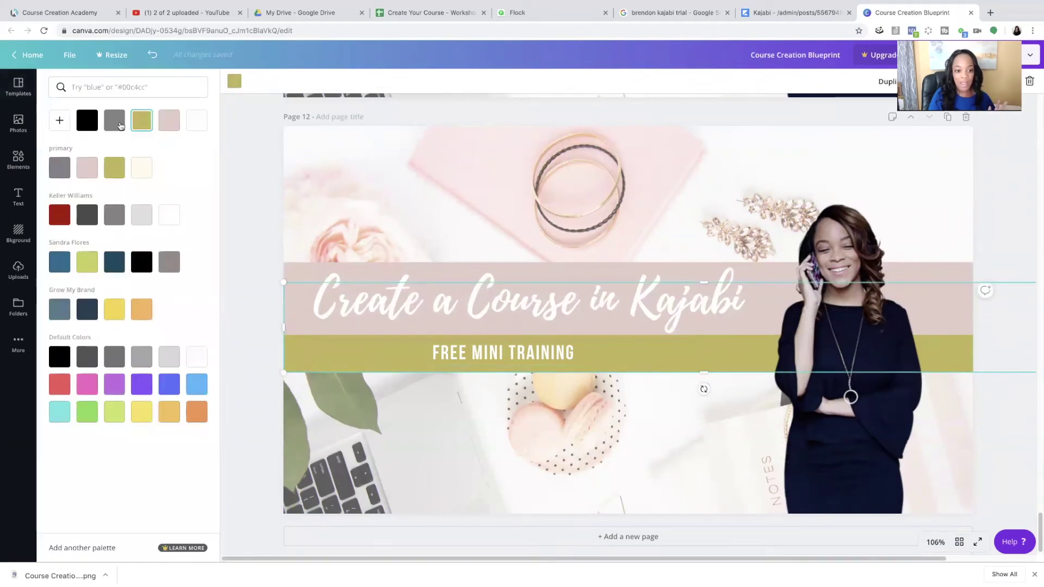
pyautogui.click(120, 125)
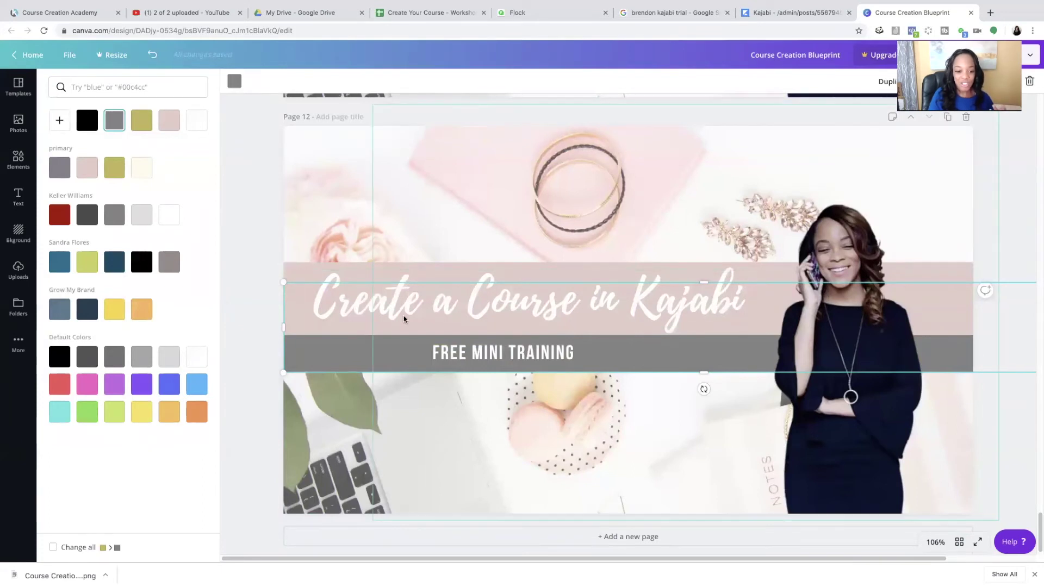
# Step: Crop the photo of the woman down to her figure
pyautogui.click(359, 313)
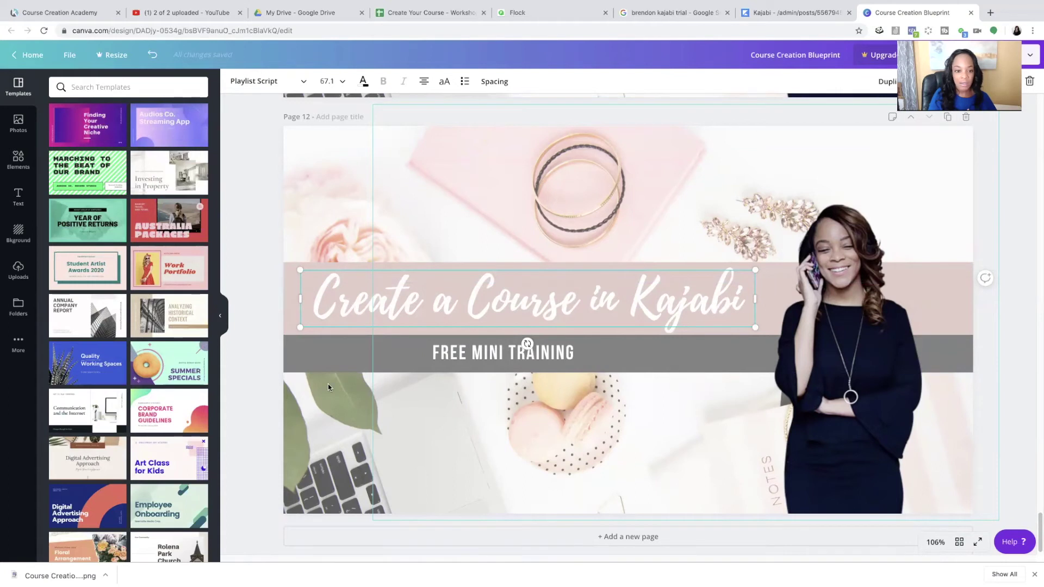
pyautogui.click(438, 148)
pyautogui.click(303, 82)
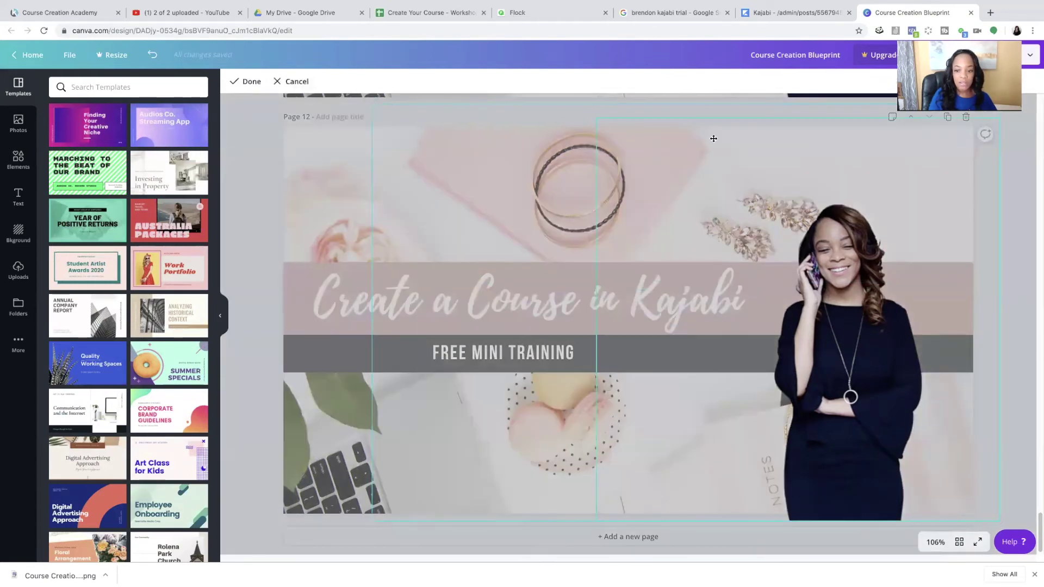
pyautogui.moveTo(713, 138); pyautogui.dragTo(746, 133)
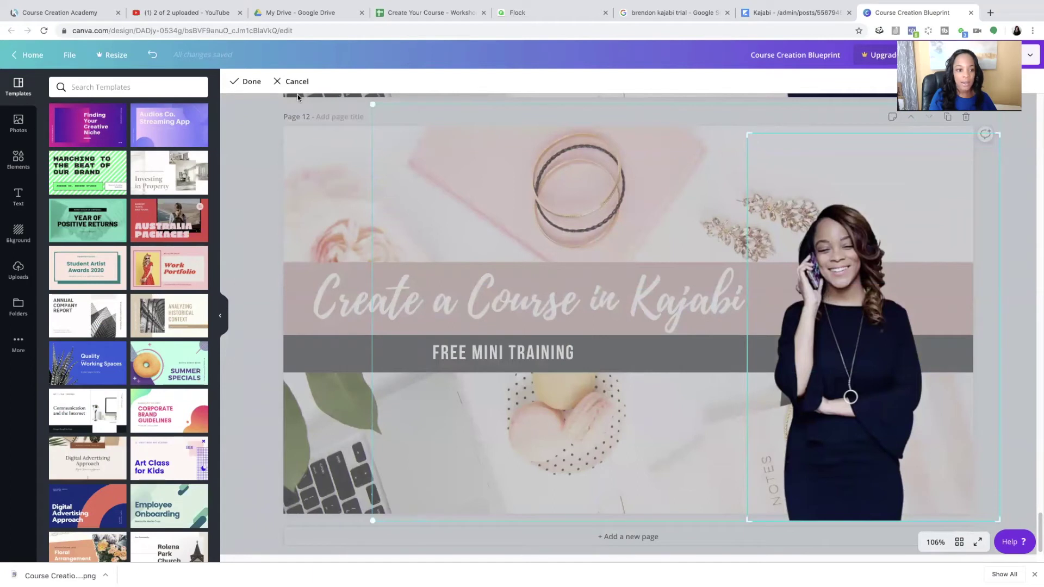
pyautogui.click(249, 82)
# Step: Replace the FREE MINI TRAINING banner text with WELCOME!!!
pyautogui.click(479, 353)
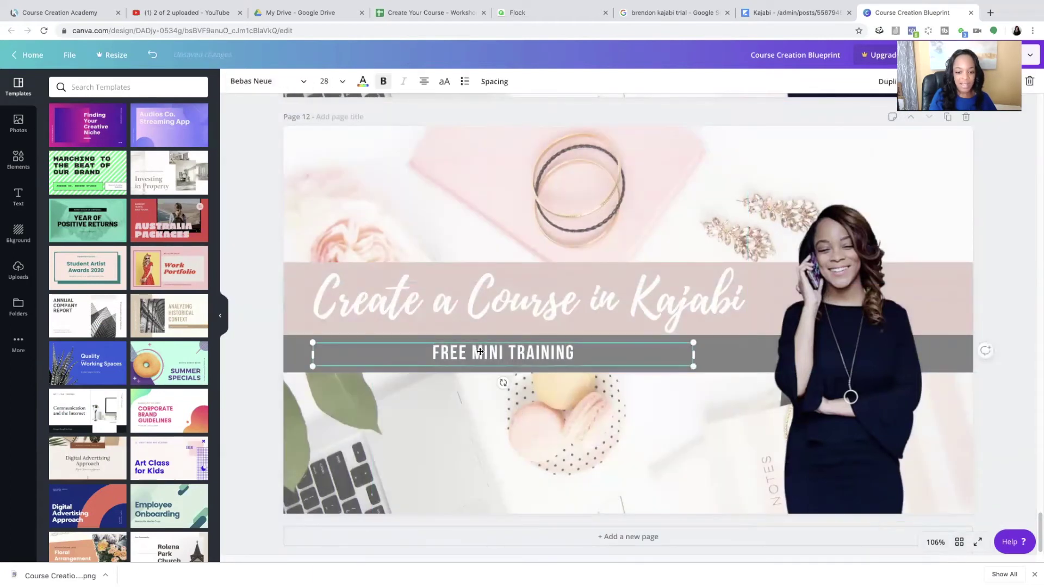
pyautogui.click(479, 345)
pyautogui.write('WELCOME')
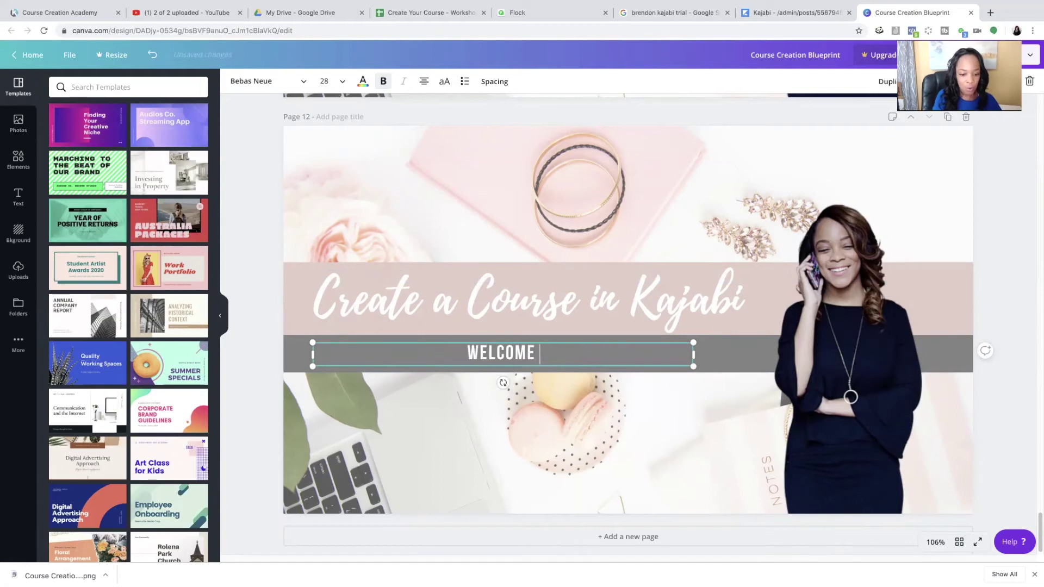
pyautogui.press('BackSpace')
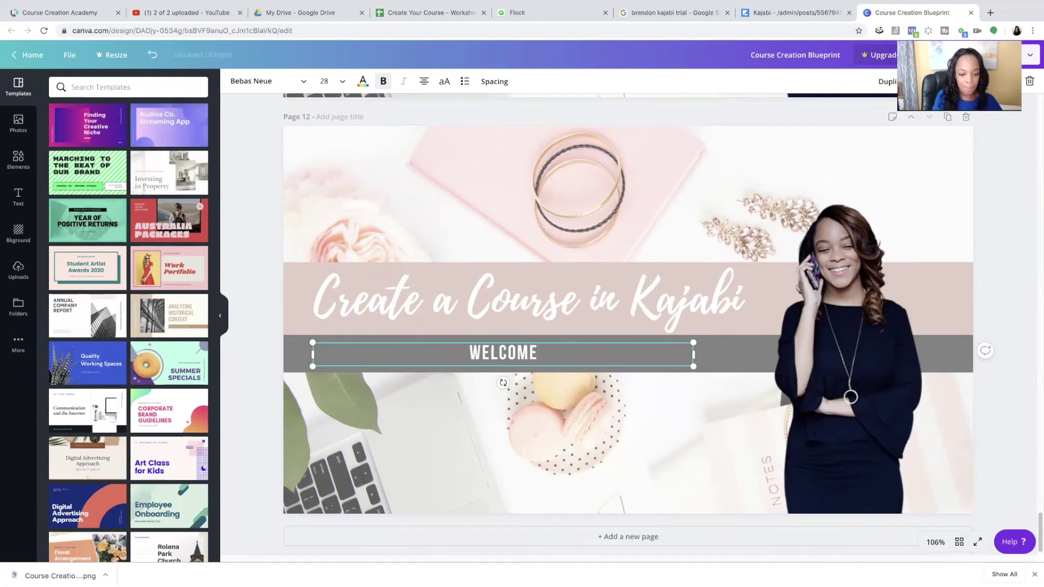
pyautogui.write('!!!')
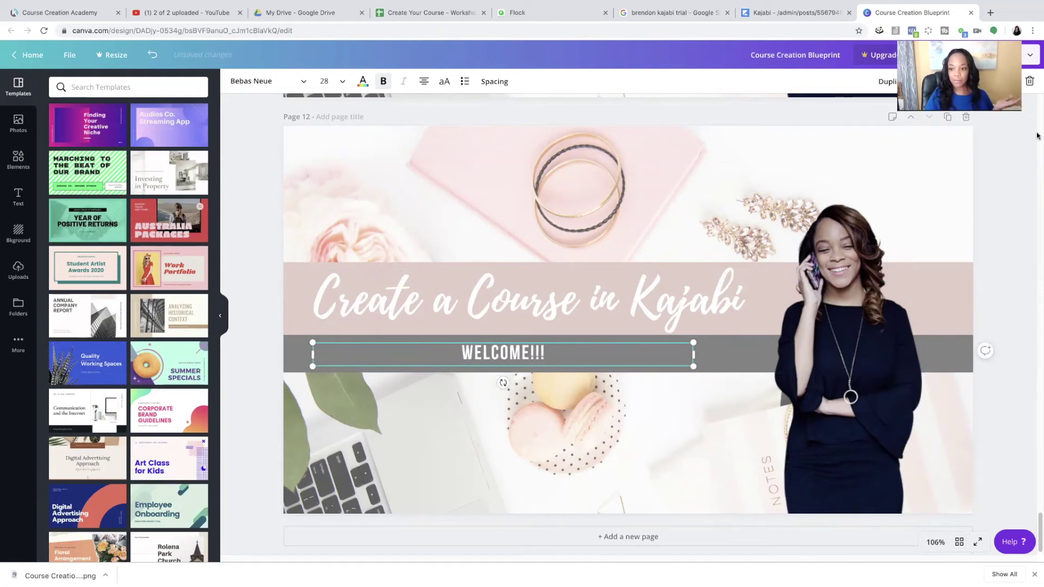
pyautogui.click(959, 135)
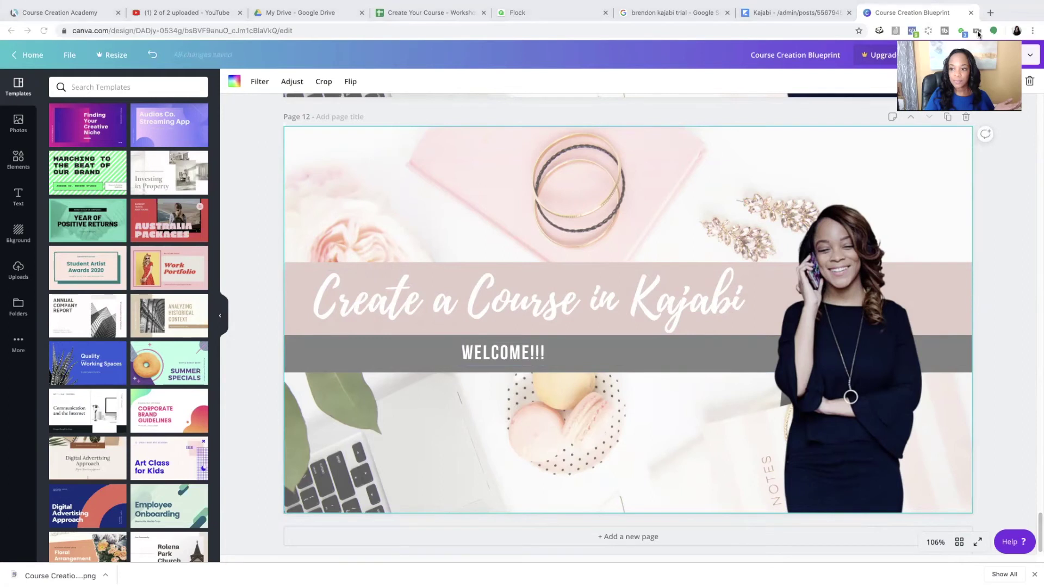
# Step: Start a download of the design and bring up Kajabi's poster image choices for the lesson
pyautogui.click(978, 55)
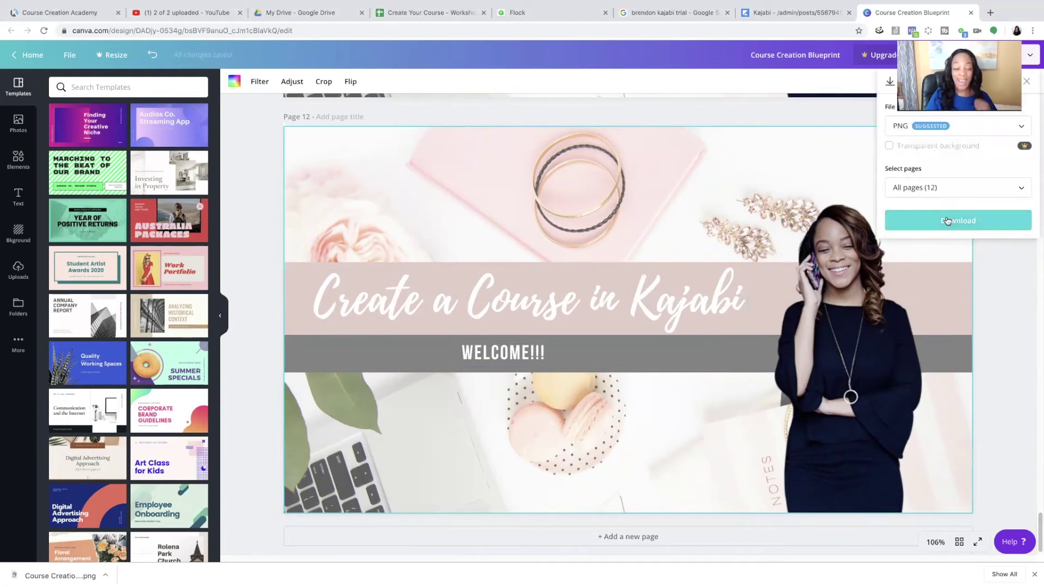
pyautogui.click(947, 219)
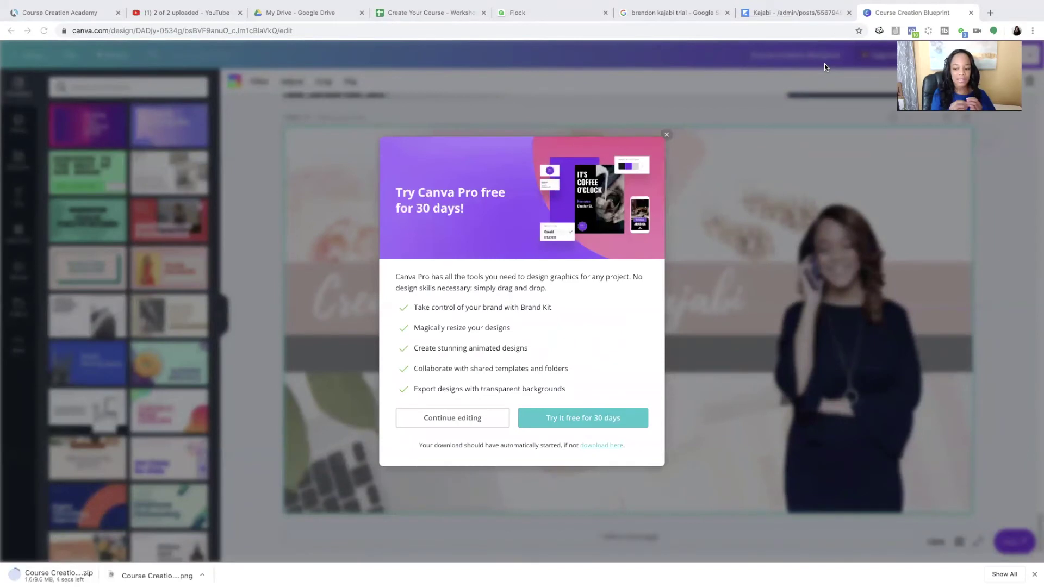
pyautogui.click(810, 10)
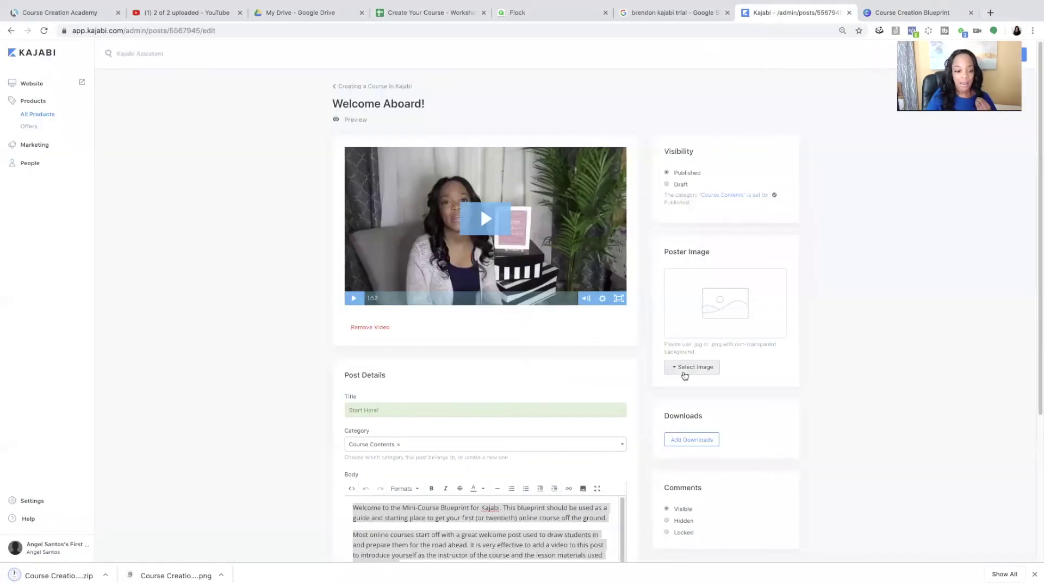
pyautogui.click(684, 370)
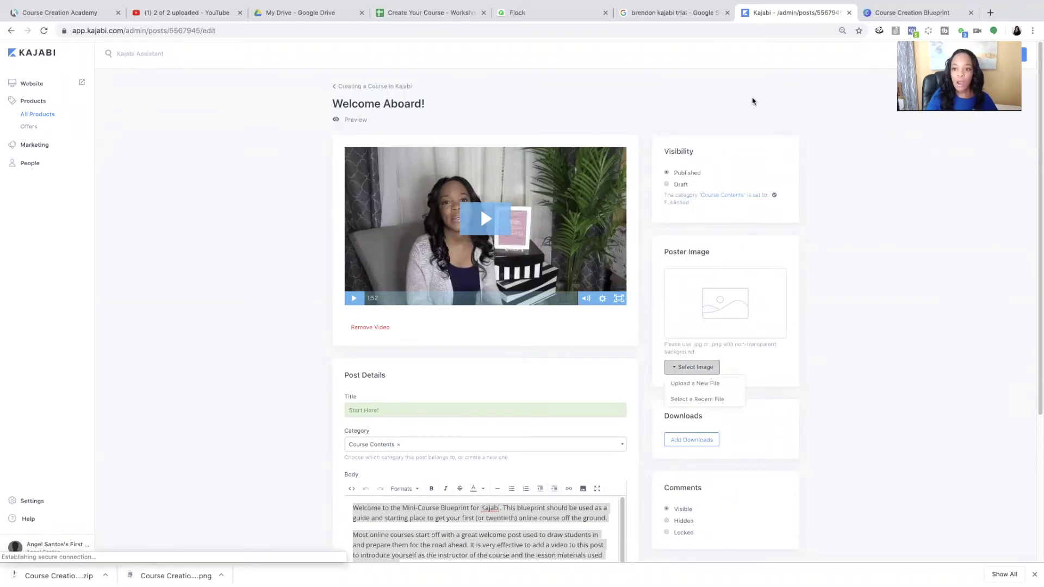
# Step: Back in Canva, dismiss the Pro promotion and download only page 12 as a PNG
pyautogui.click(890, 10)
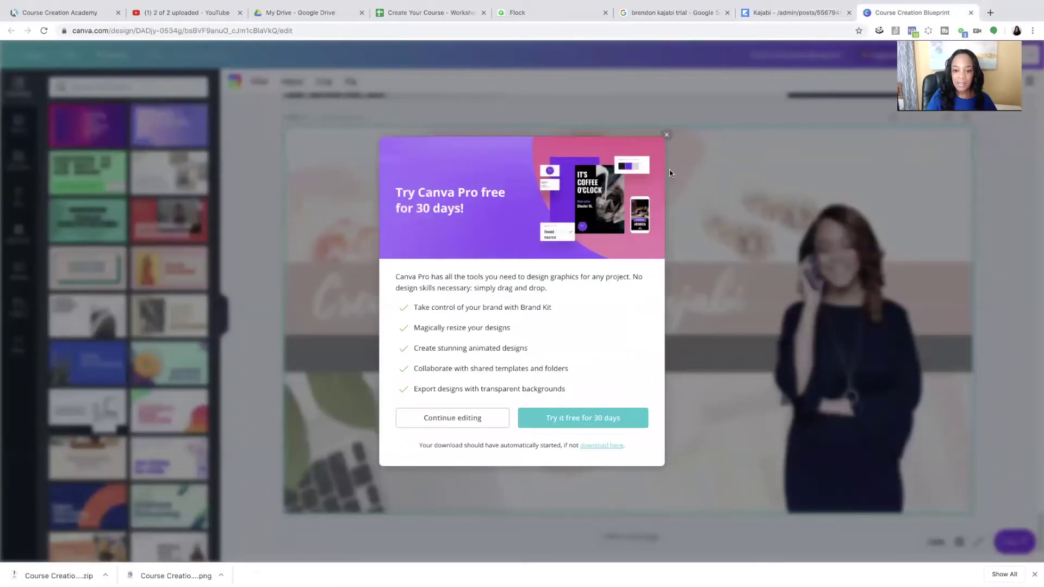
pyautogui.click(666, 135)
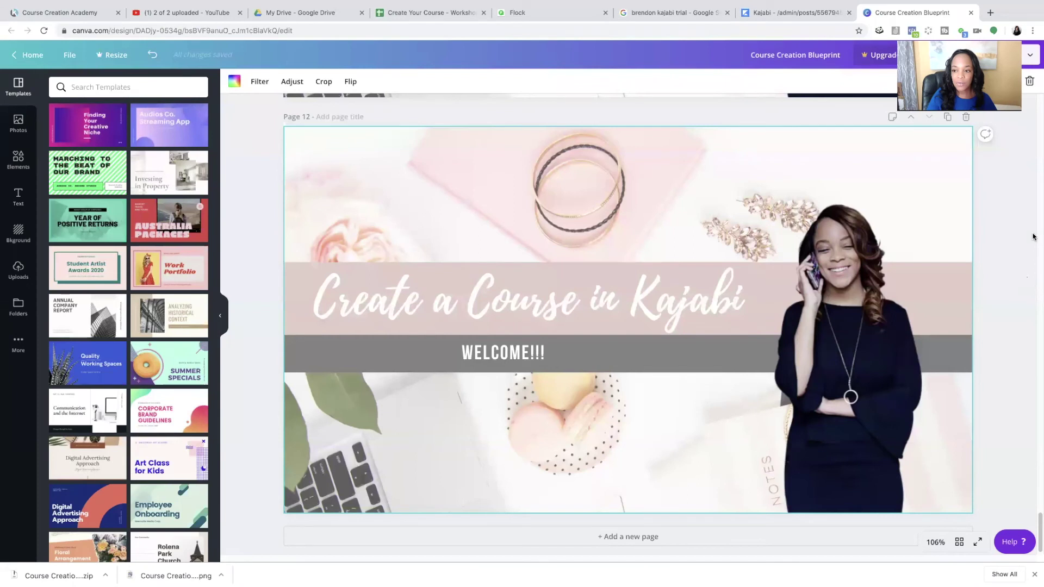
pyautogui.click(1029, 56)
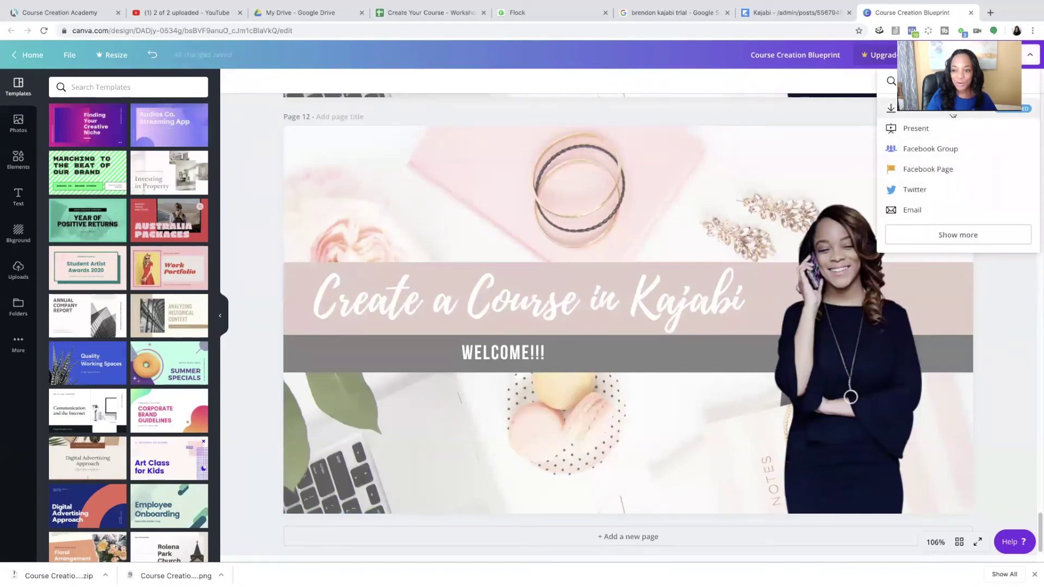
pyautogui.click(952, 111)
pyautogui.click(916, 188)
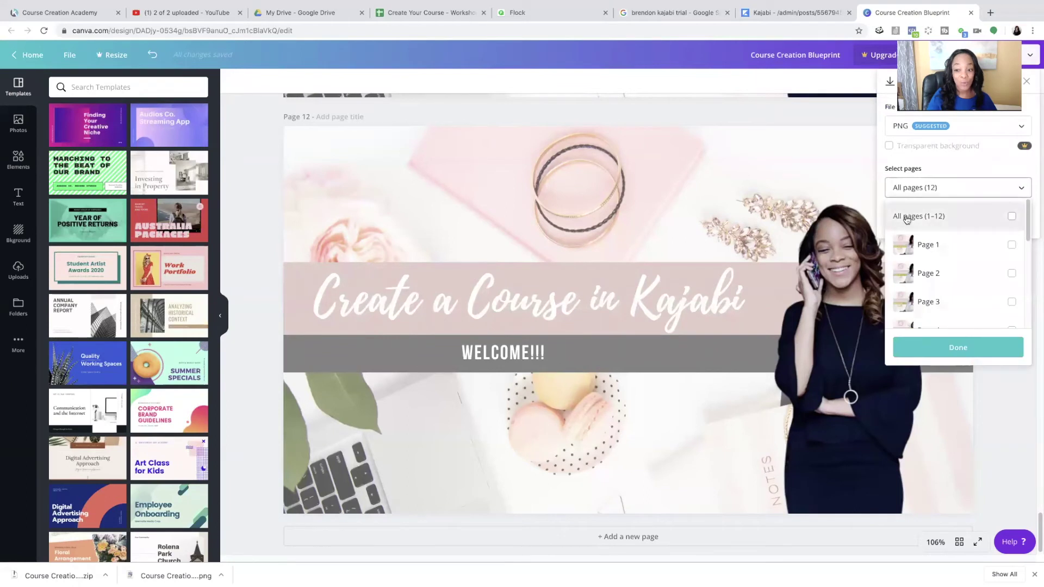
pyautogui.scroll(-5, 922, 267)
pyautogui.click(937, 310)
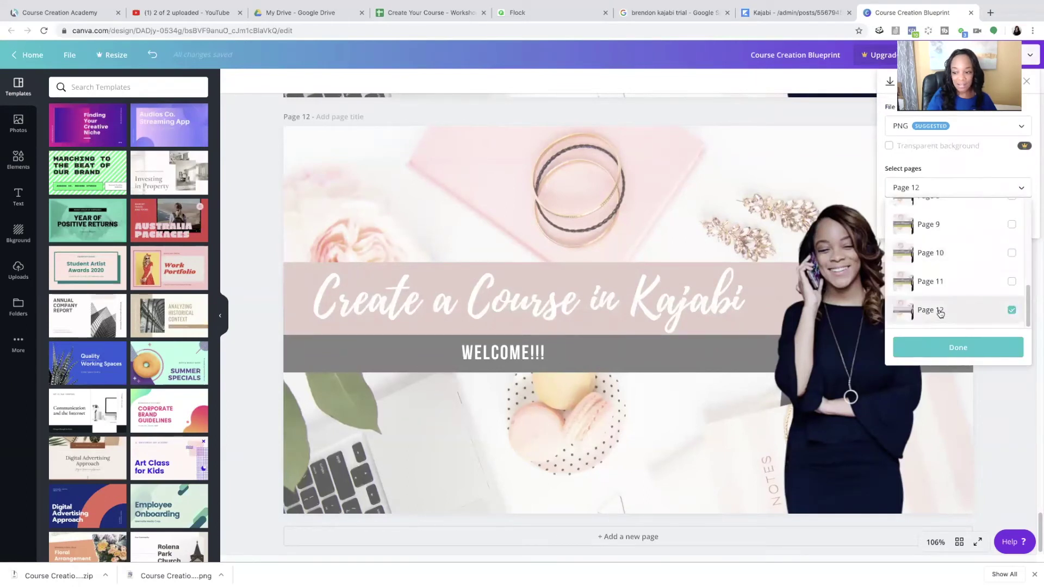
pyautogui.click(952, 347)
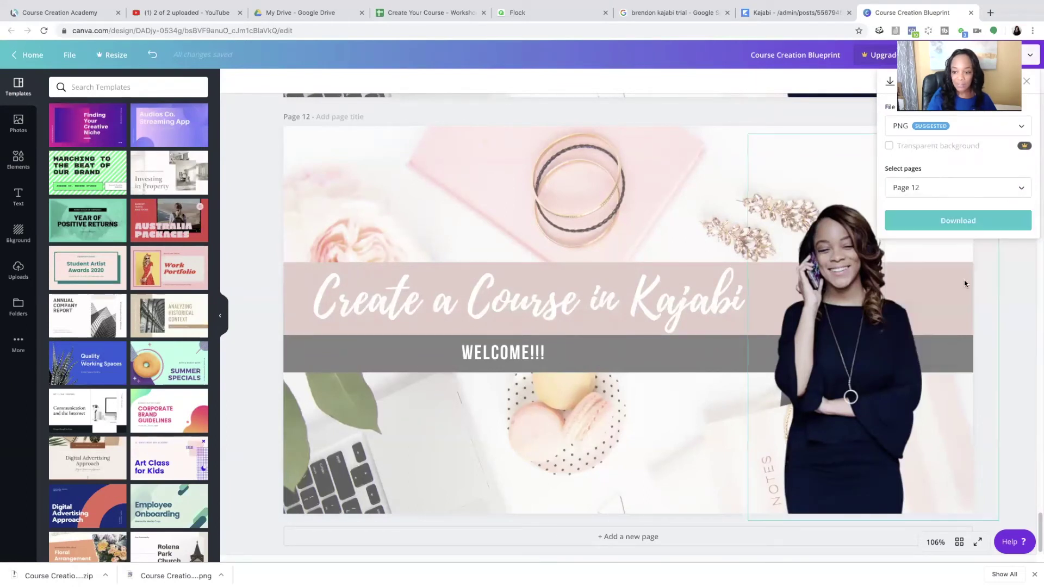
pyautogui.click(957, 220)
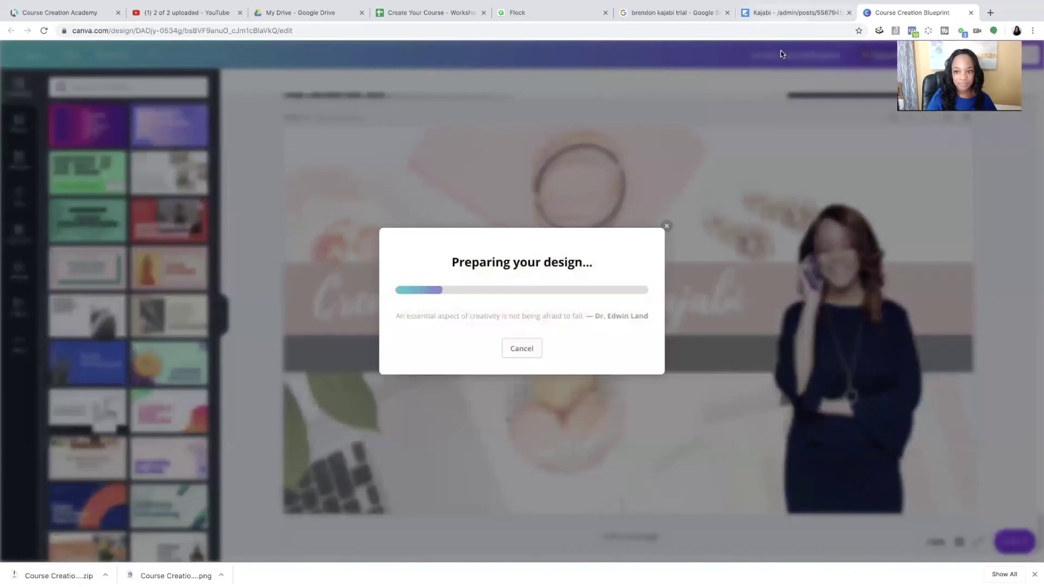
# Step: Upload Course Creation Blueprint (11).png from Downloads as the lesson's poster image
pyautogui.click(795, 13)
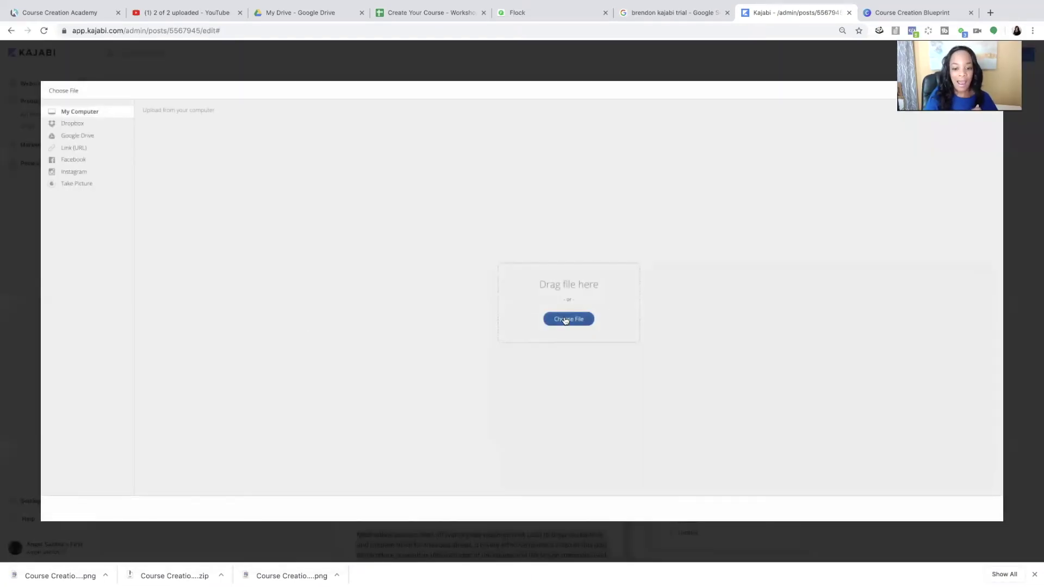
pyautogui.click(566, 320)
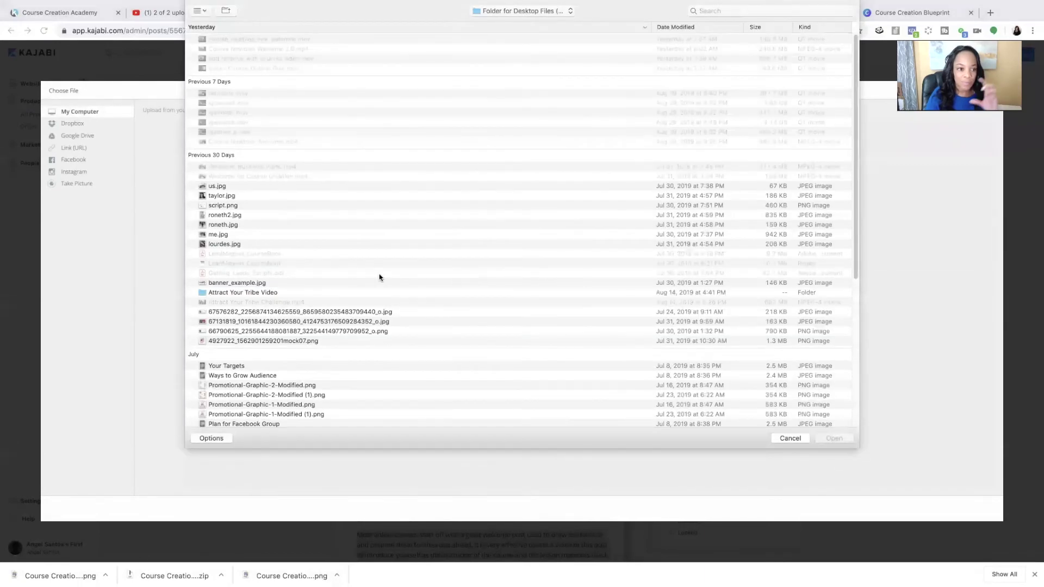
pyautogui.click(523, 11)
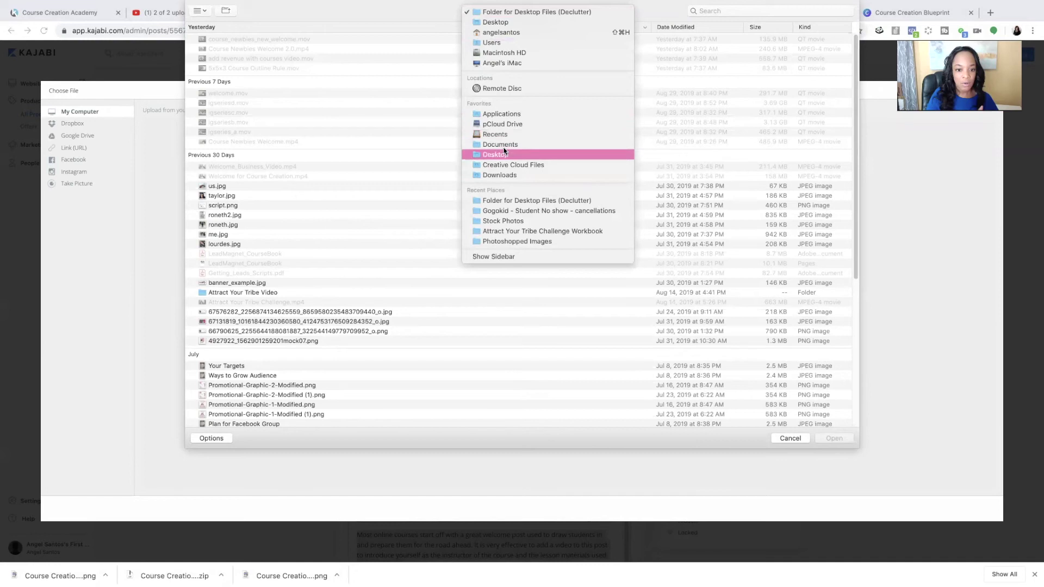
pyautogui.click(504, 175)
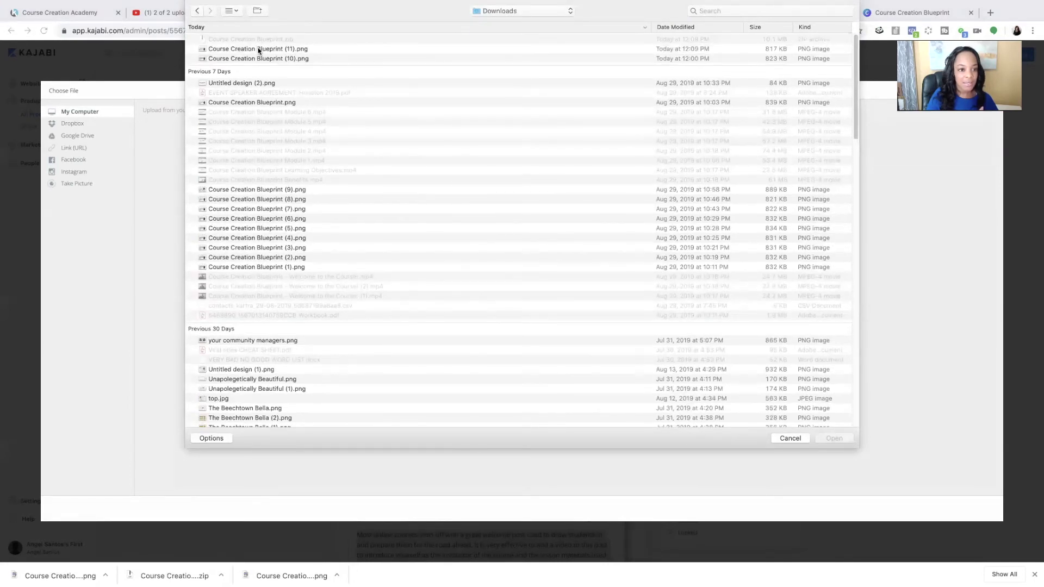
pyautogui.click(259, 49)
pyautogui.click(842, 440)
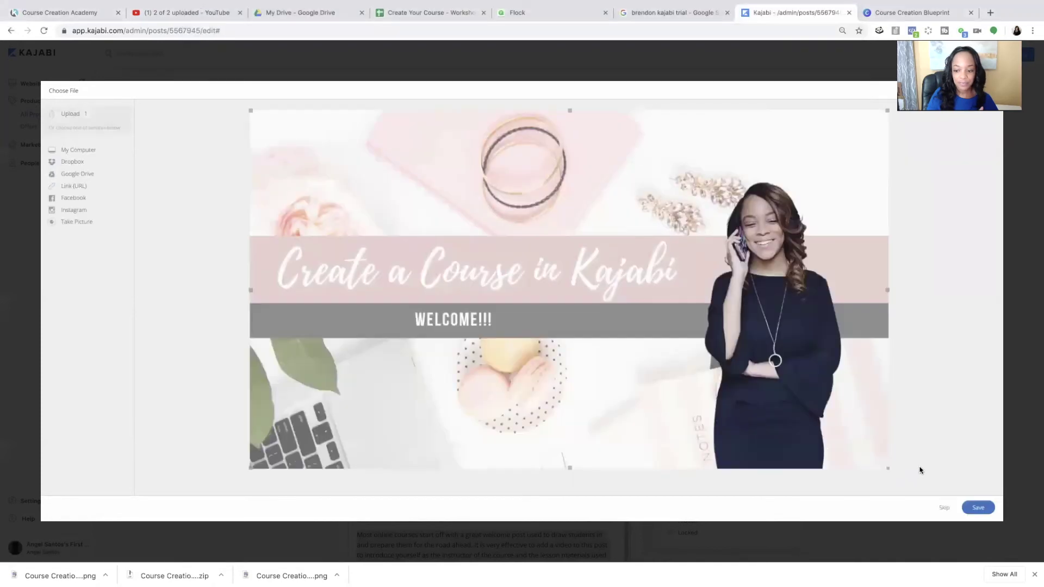
pyautogui.click(973, 509)
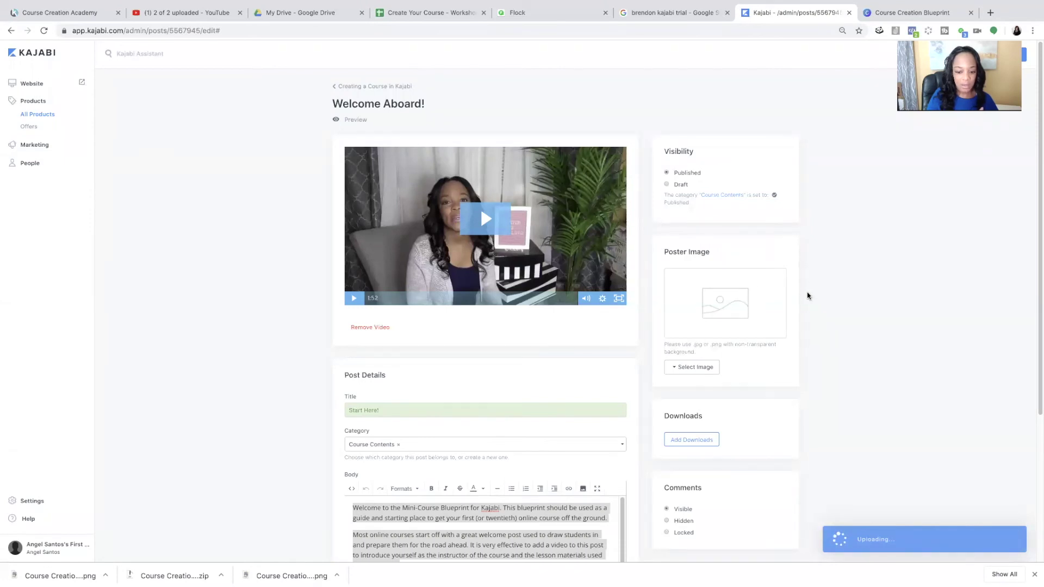
# Step: Deselect the body text, review the post editor, and reload the lesson edit page
pyautogui.scroll(-3, 806, 294)
pyautogui.scroll(1, 807, 294)
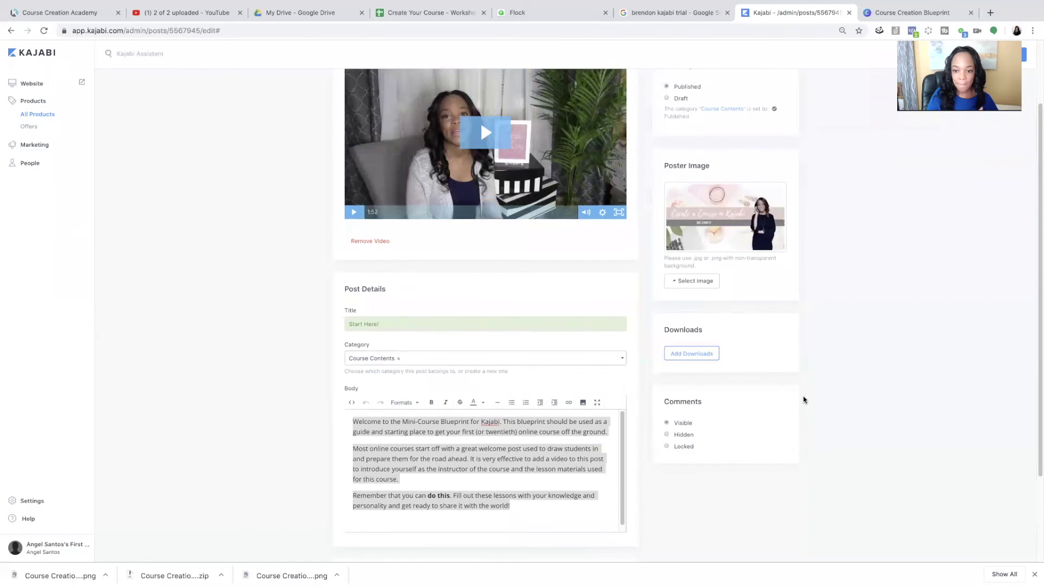
pyautogui.scroll(1, 803, 399)
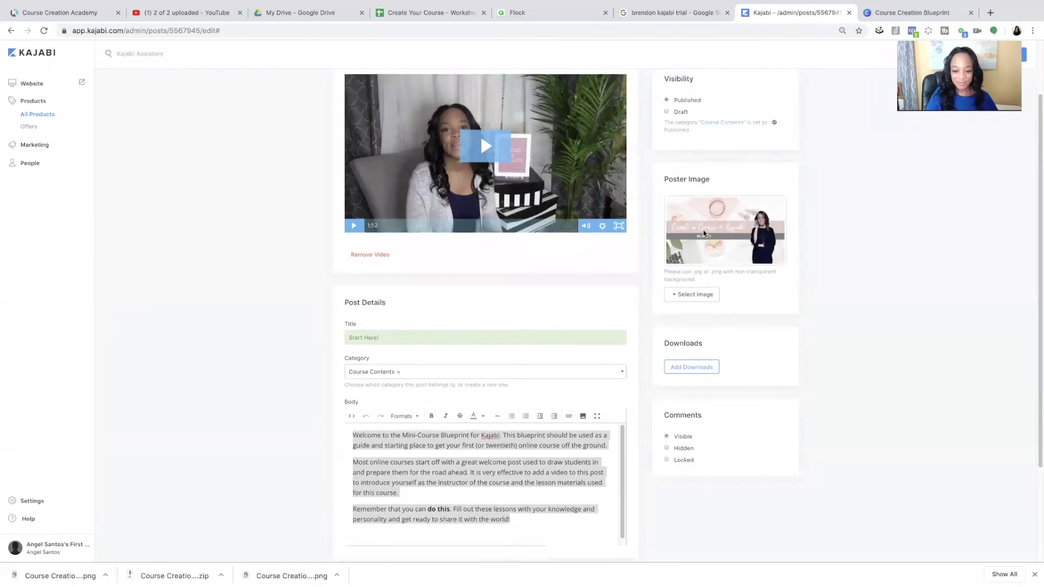
pyautogui.scroll(-1, 703, 230)
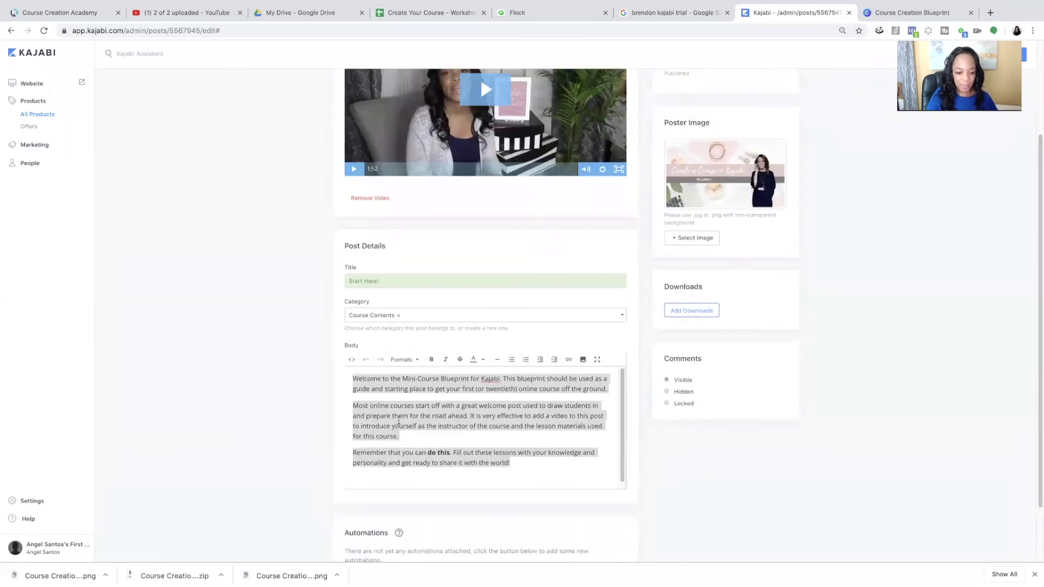
pyautogui.click(379, 436)
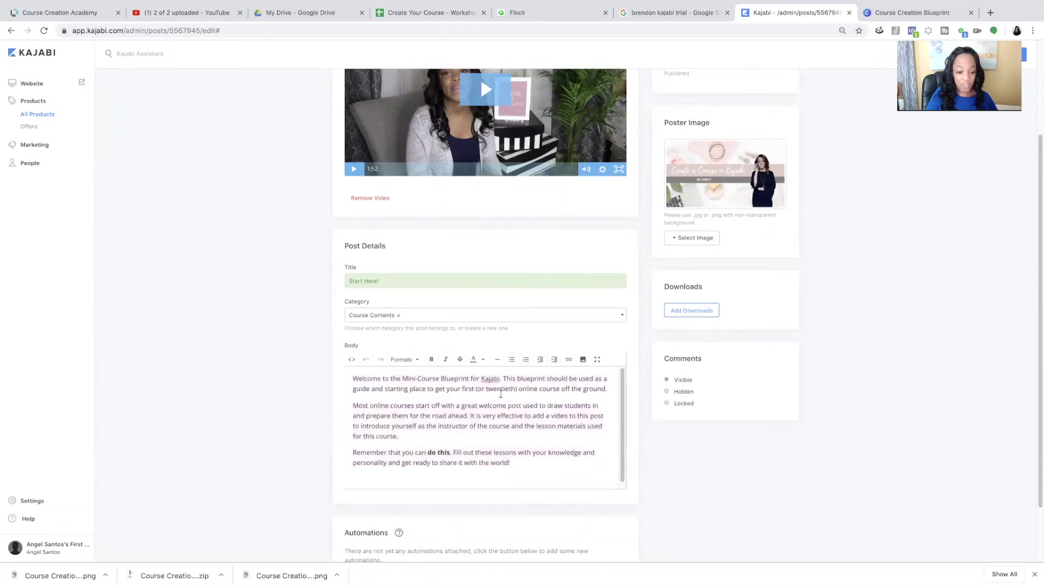
pyautogui.scroll(-1, 433, 453)
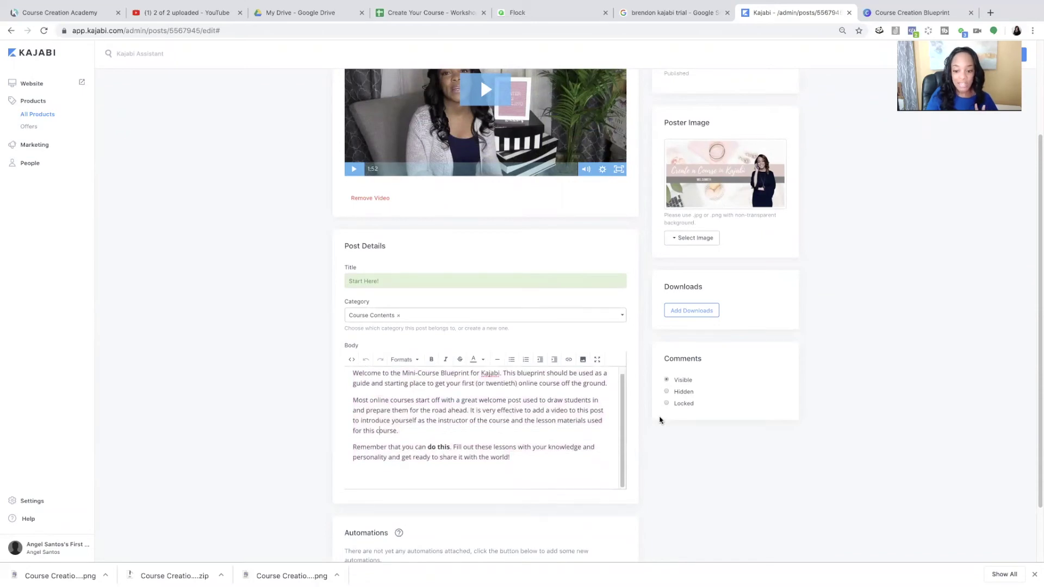
pyautogui.scroll(1, 749, 180)
pyautogui.scroll(2, 749, 180)
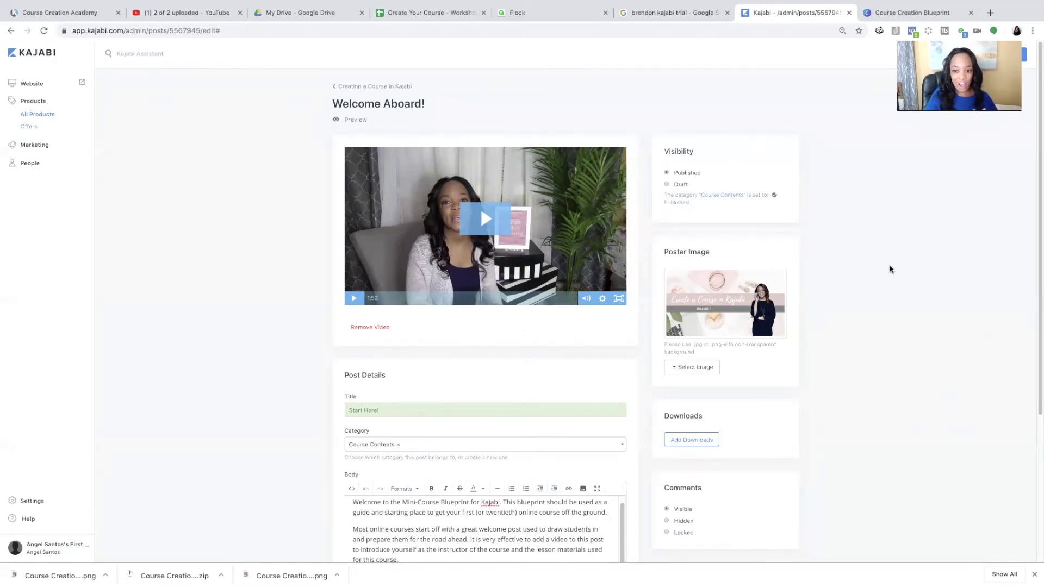
pyautogui.scroll(-2, 869, 280)
pyautogui.scroll(-2, 862, 280)
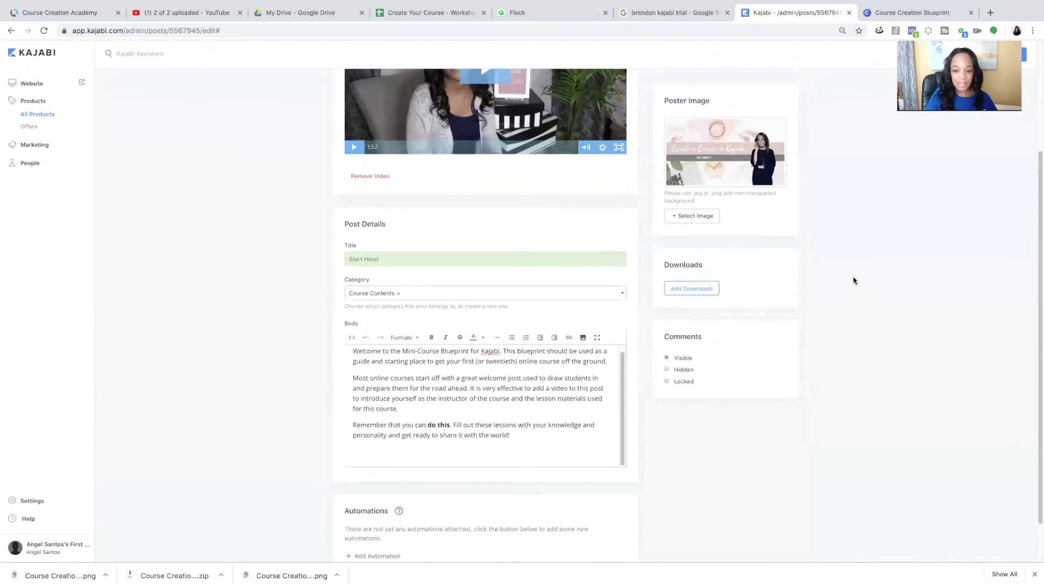
pyautogui.scroll(4, 852, 281)
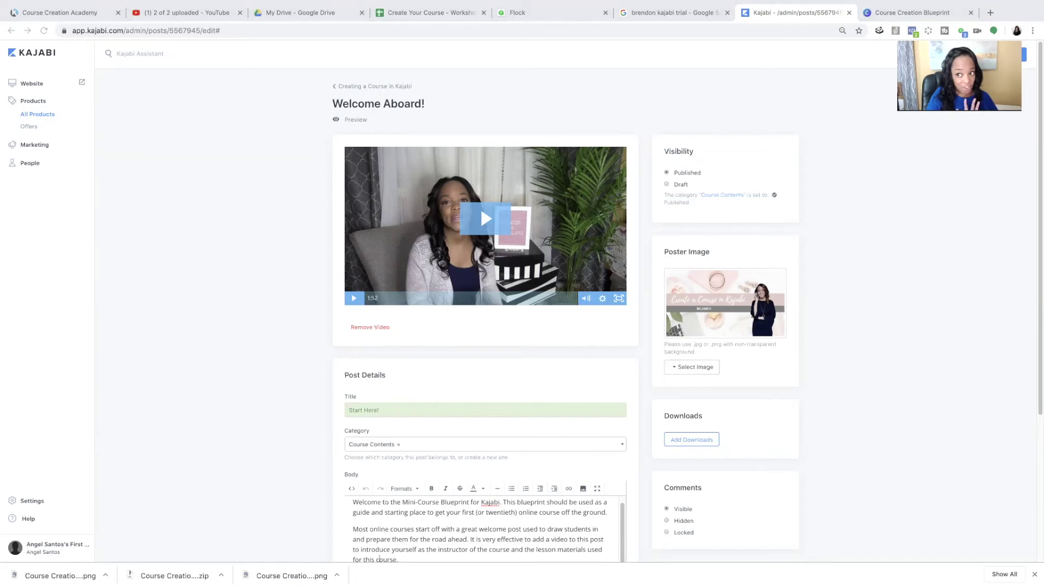
pyautogui.press('super+r')
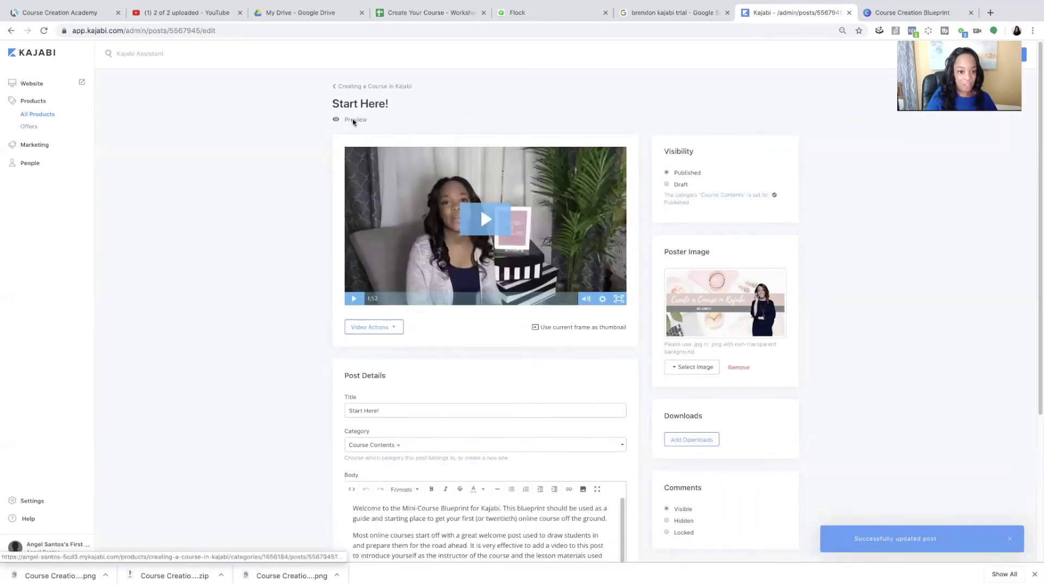
# Step: Open the Start Here! lesson's live preview in a new browser tab
pyautogui.rightClick(355, 120)
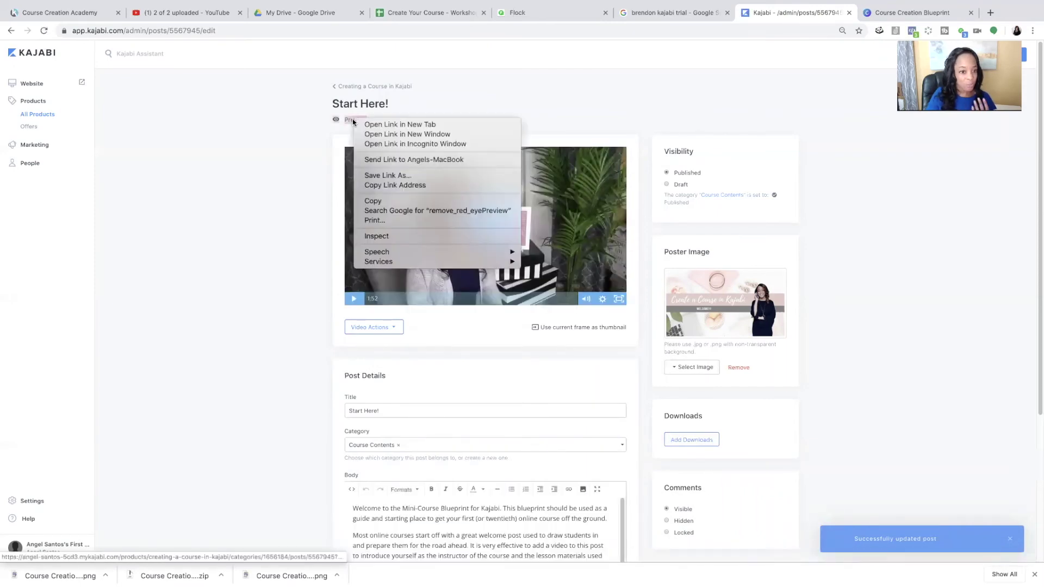
pyautogui.click(388, 125)
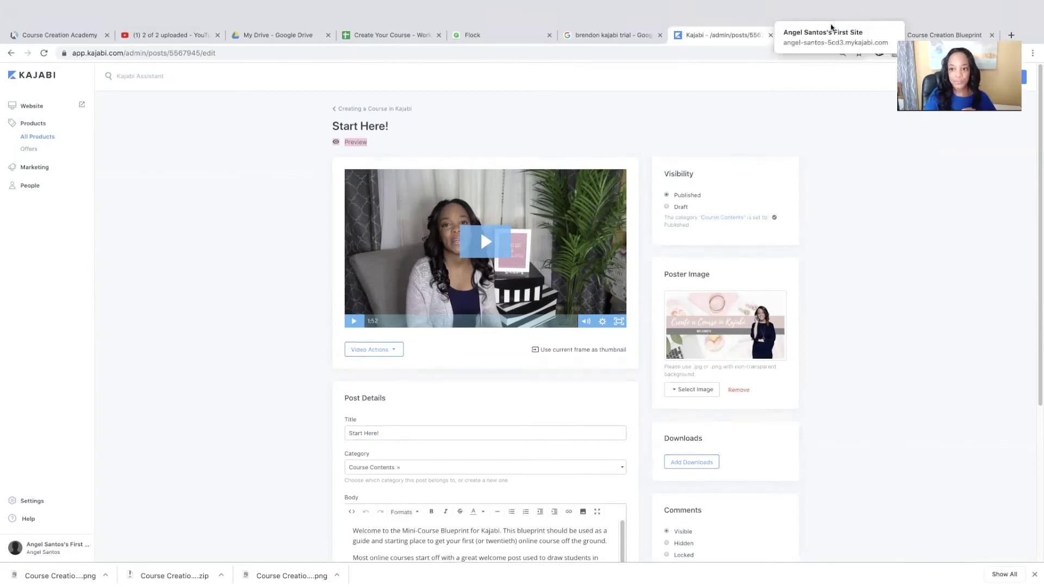
pyautogui.click(827, 13)
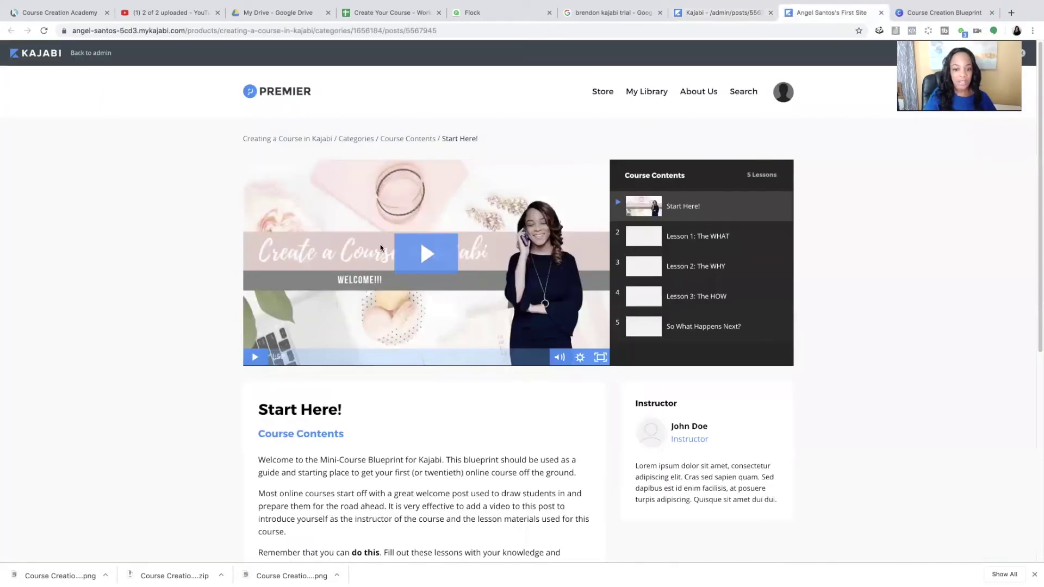
# Step: Review the WELCOME!!! poster and course contents list on the live page, then return to the editor
pyautogui.scroll(-3, 392, 248)
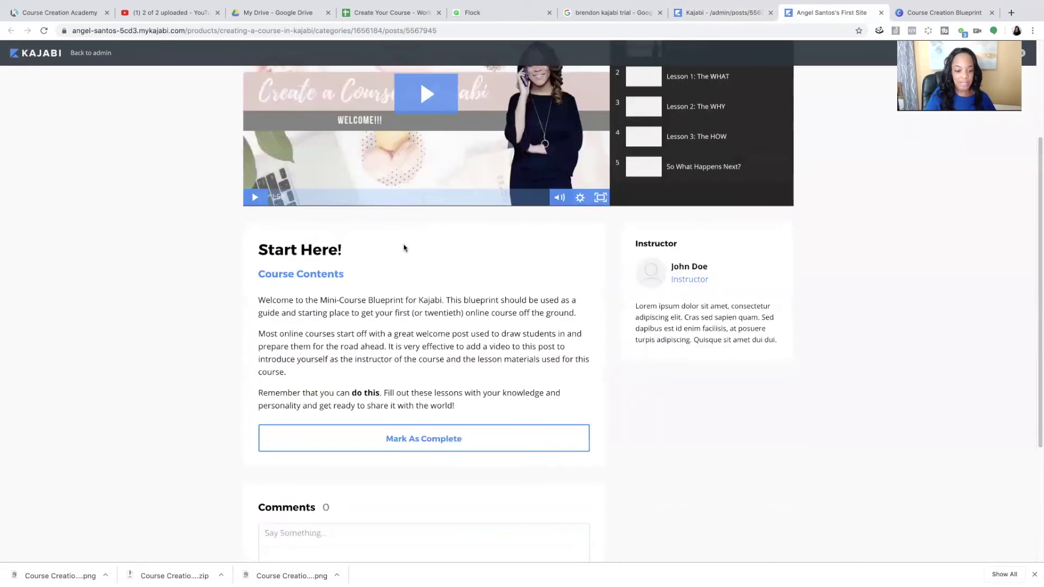
pyautogui.scroll(-2, 403, 247)
pyautogui.scroll(1, 403, 250)
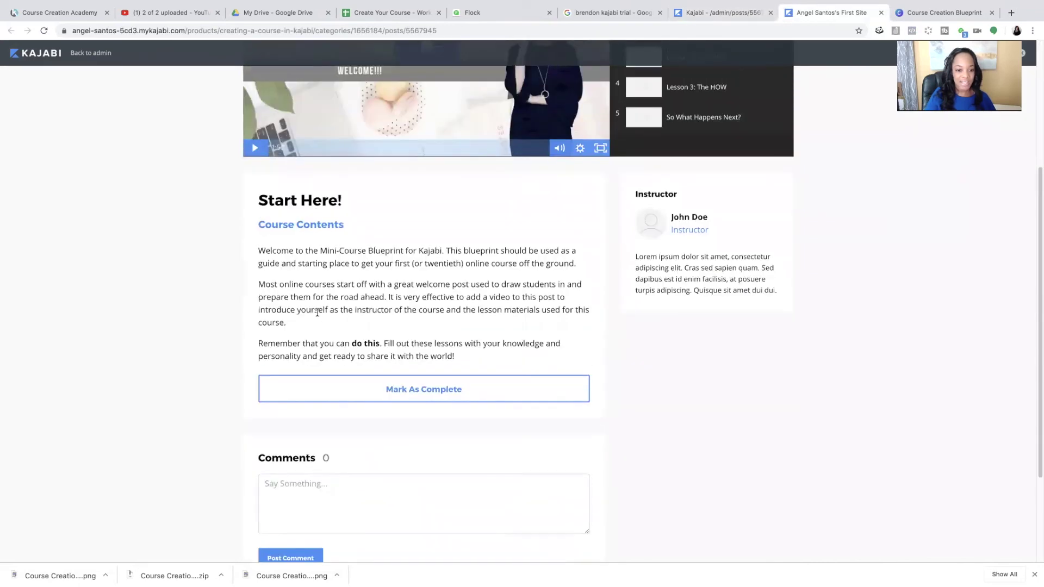
pyautogui.scroll(6, 317, 313)
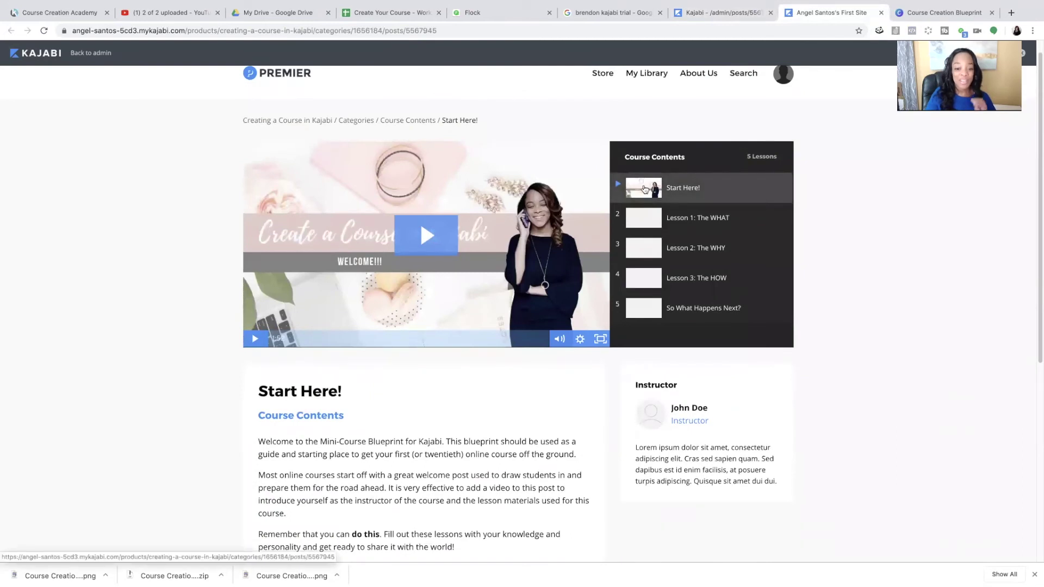
pyautogui.scroll(1, 644, 188)
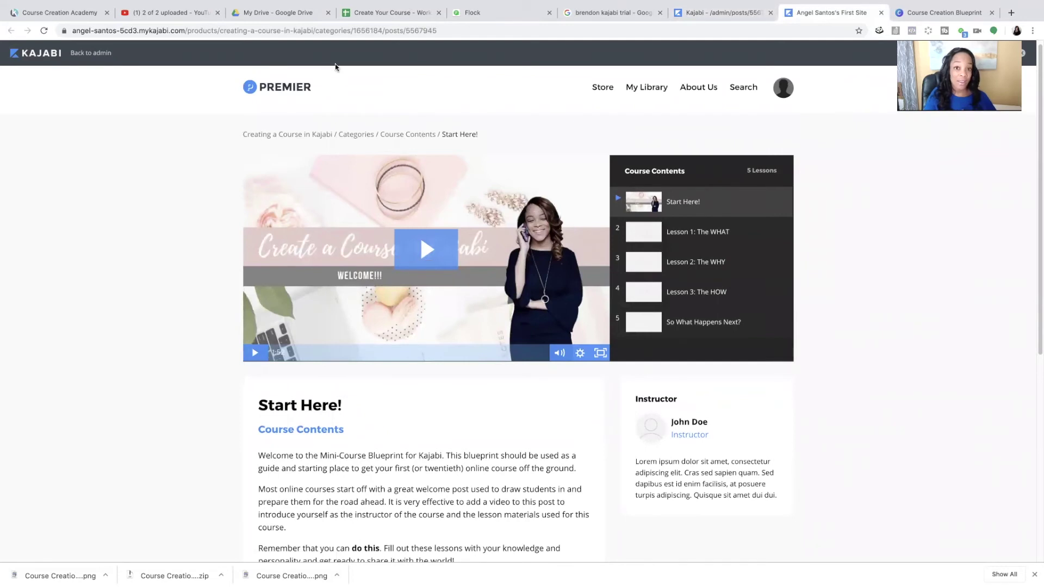
pyautogui.click(723, 12)
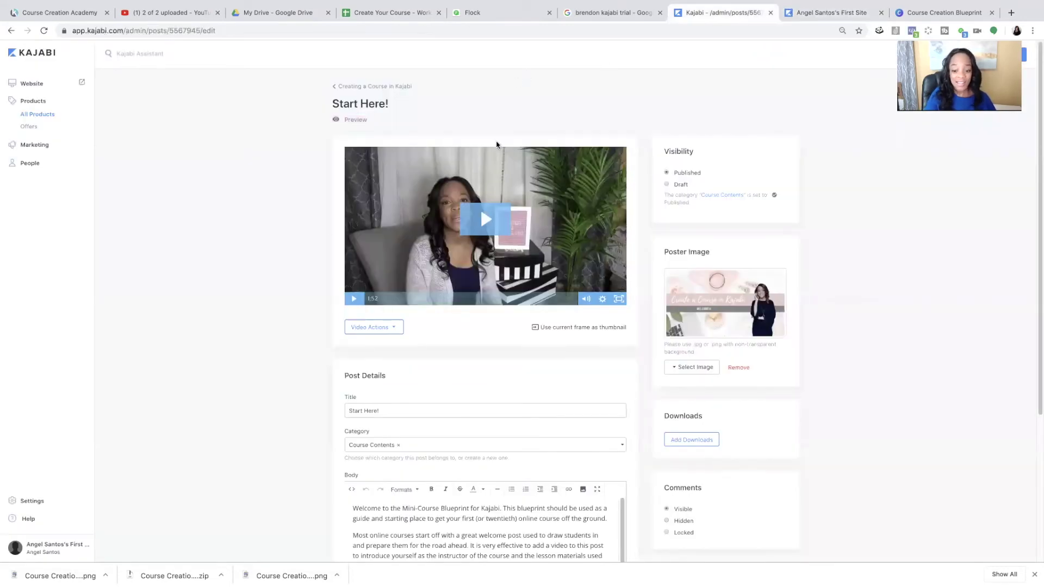
# Step: Upload the EVENT SPEAKER AGREEMENT, Houston 2019 PDF as the lesson's download
pyautogui.scroll(-4, 496, 144)
pyautogui.scroll(4, 465, 153)
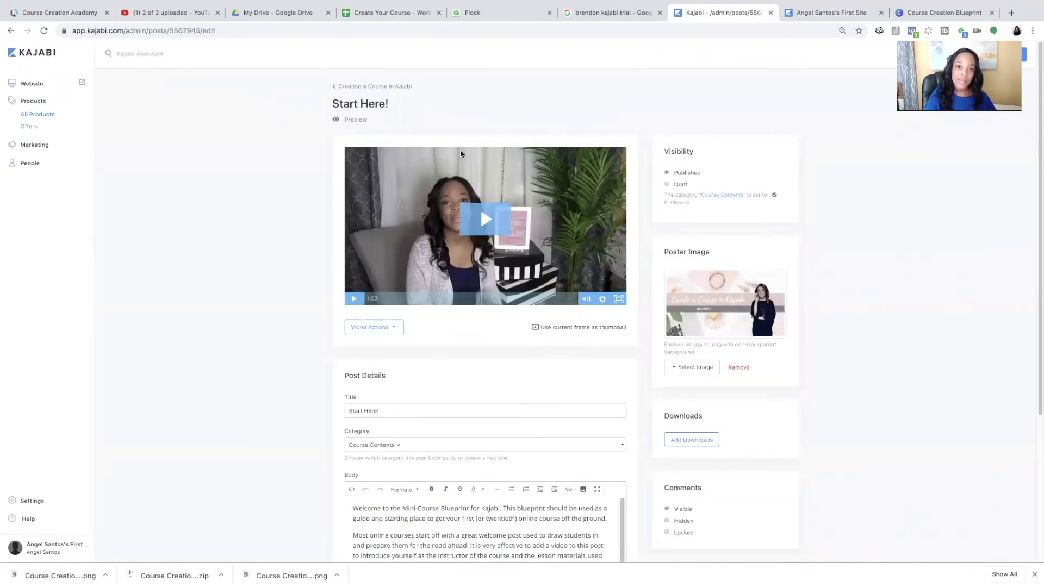
pyautogui.scroll(-1, 514, 143)
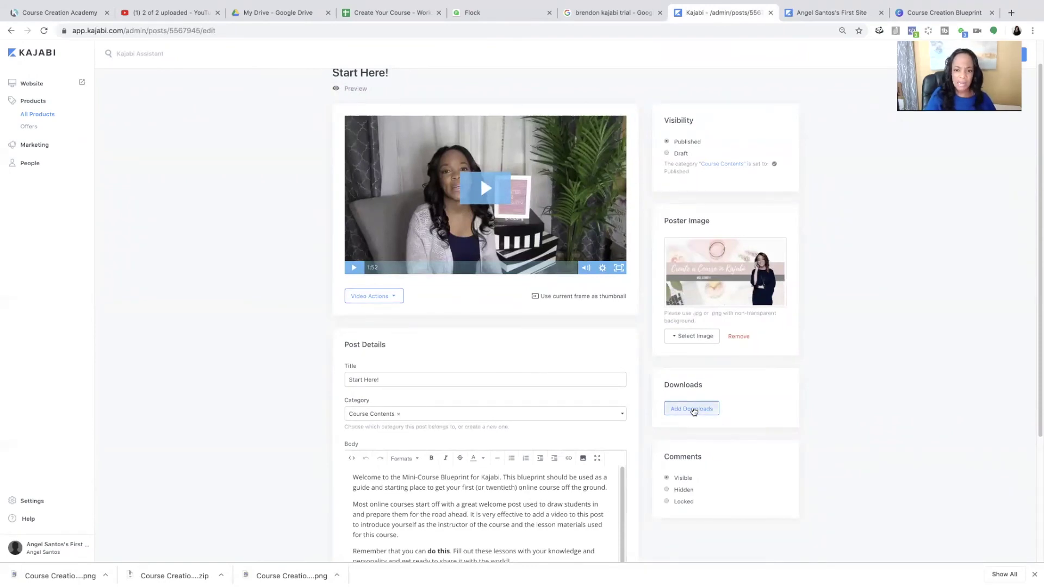
pyautogui.click(693, 411)
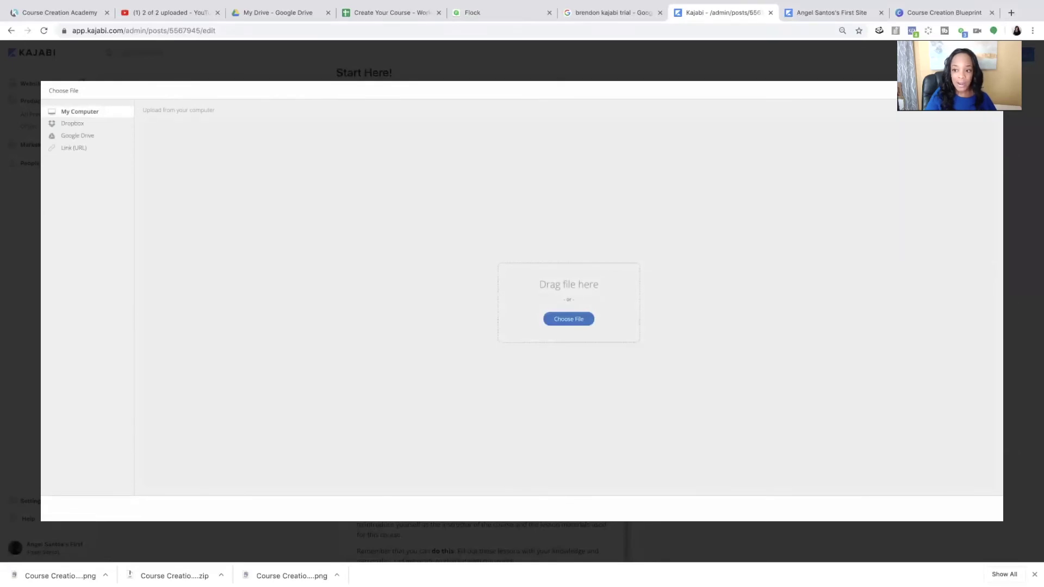
pyautogui.press('Escape')
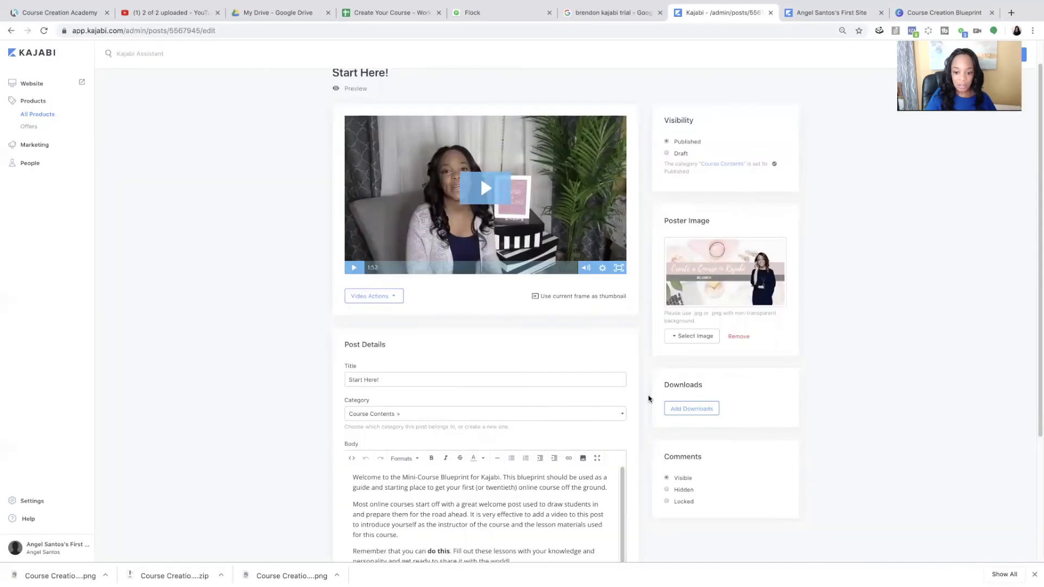
pyautogui.click(674, 412)
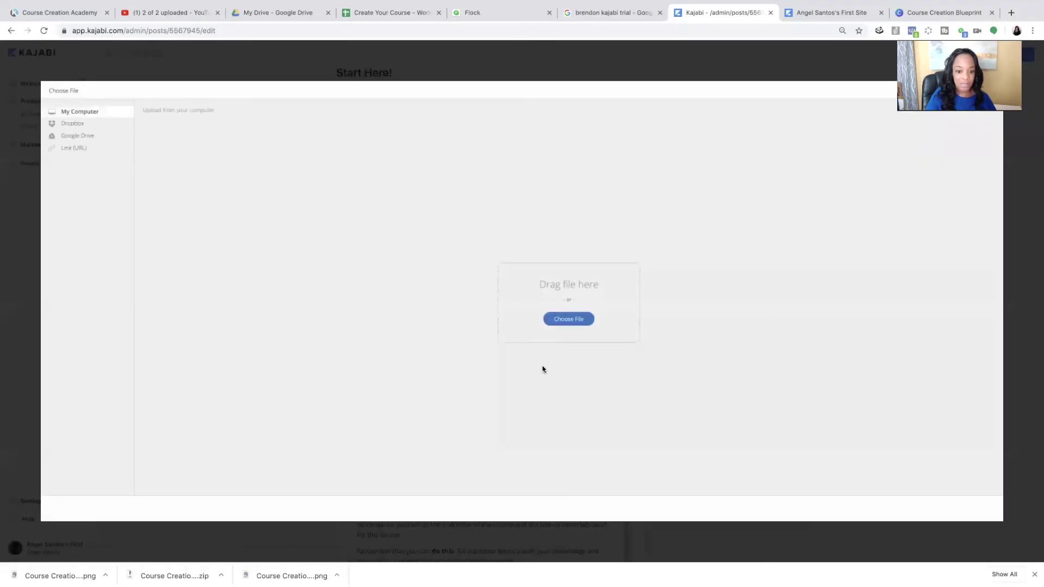
pyautogui.click(566, 324)
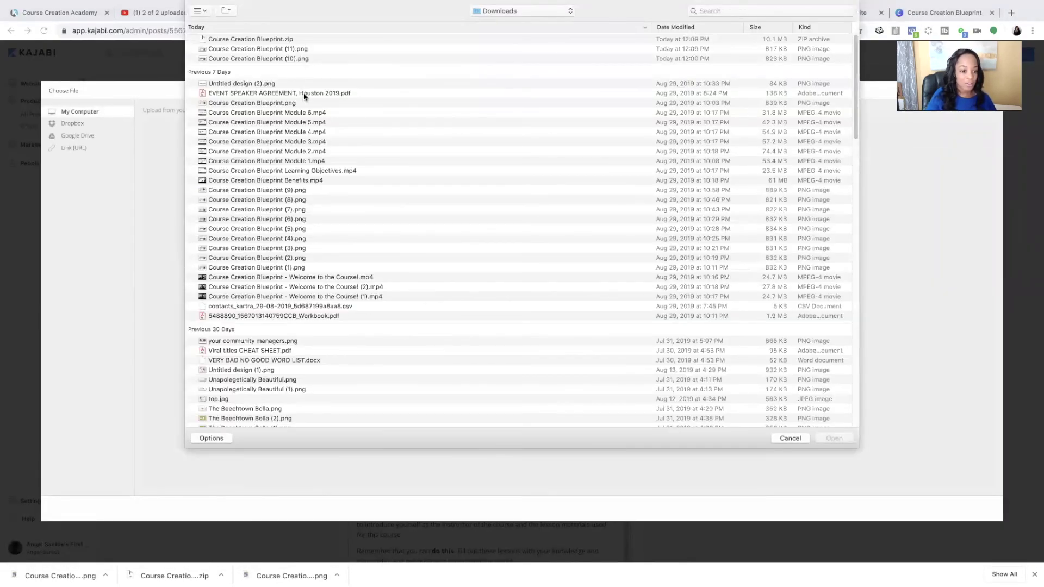
pyautogui.click(304, 94)
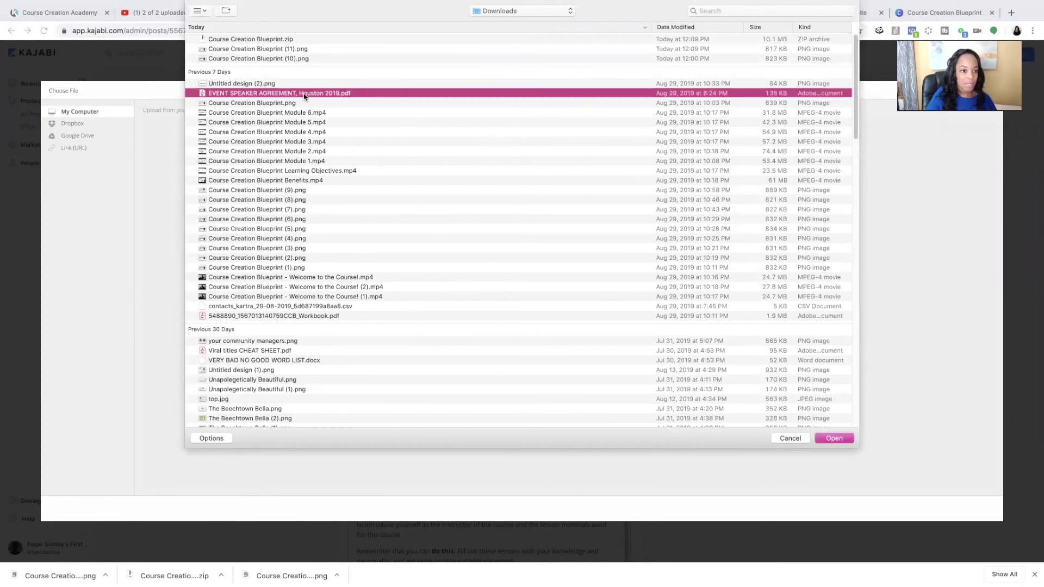
pyautogui.click(833, 438)
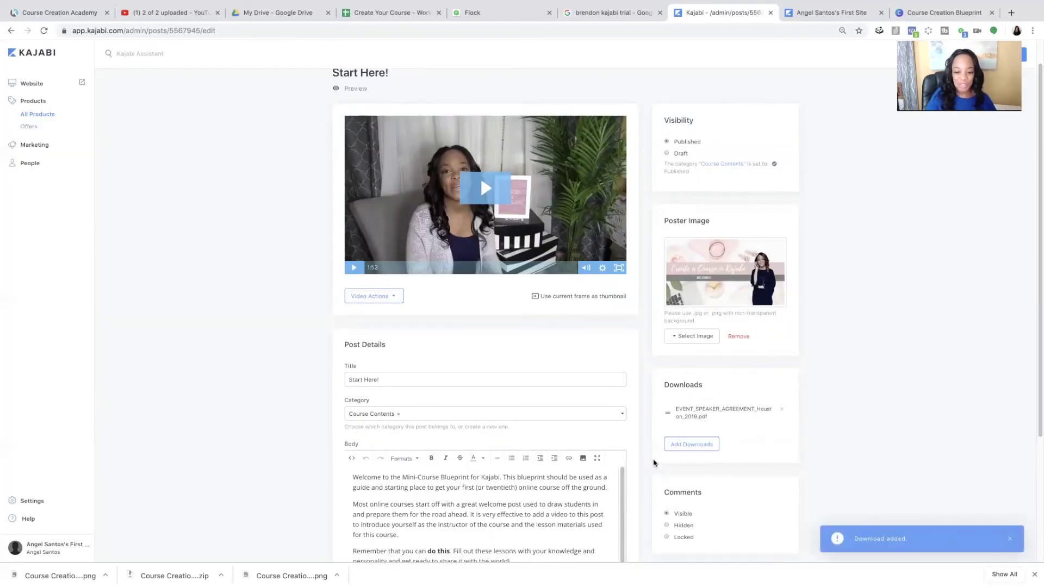
# Step: Save the lesson and go back to the Creating a Course in Kajabi outline
pyautogui.scroll(-4, 654, 462)
pyautogui.scroll(5, 422, 46)
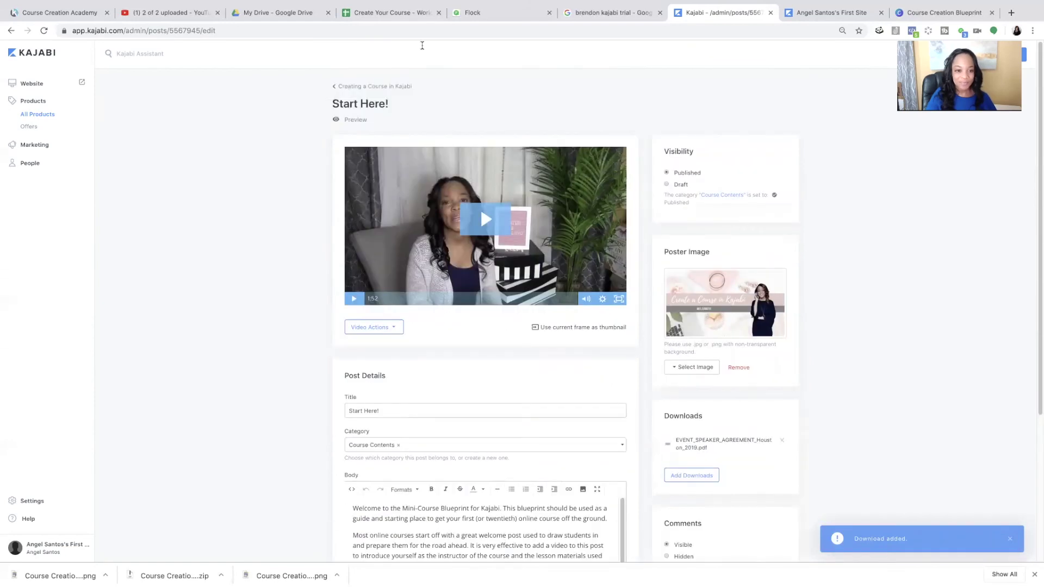
pyautogui.click(1013, 54)
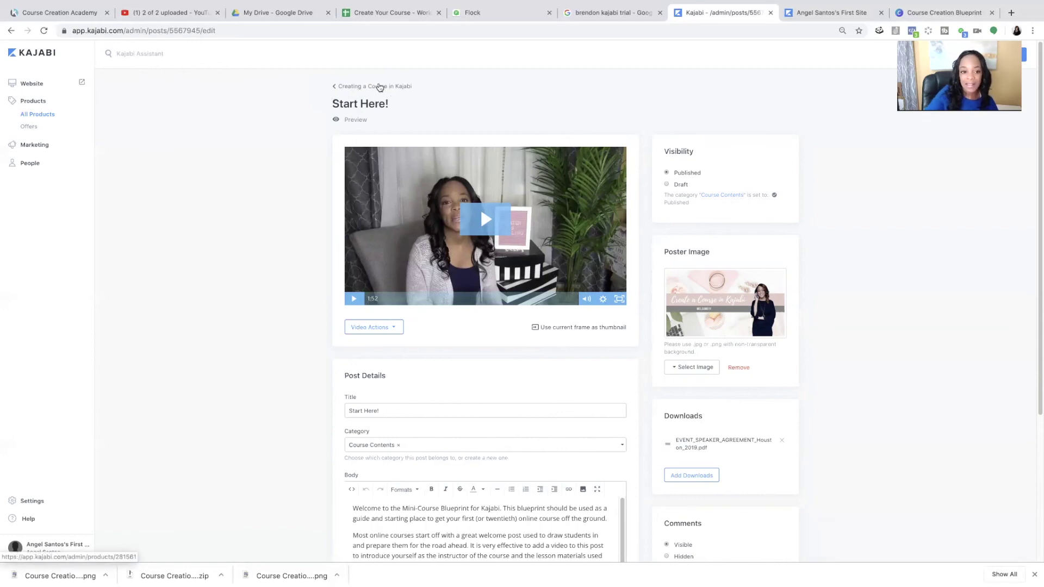
pyautogui.click(380, 87)
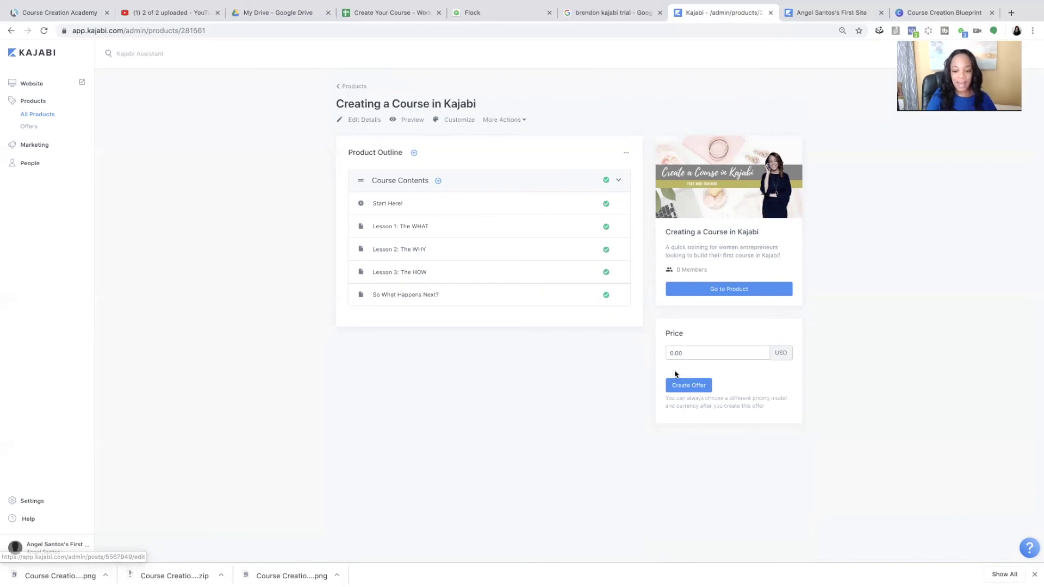
pyautogui.click(672, 353)
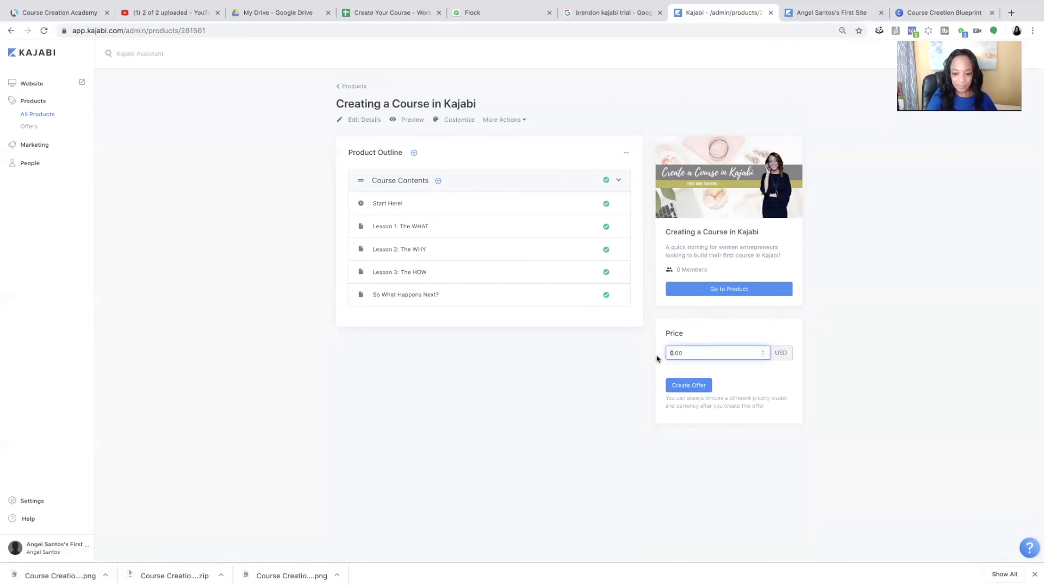